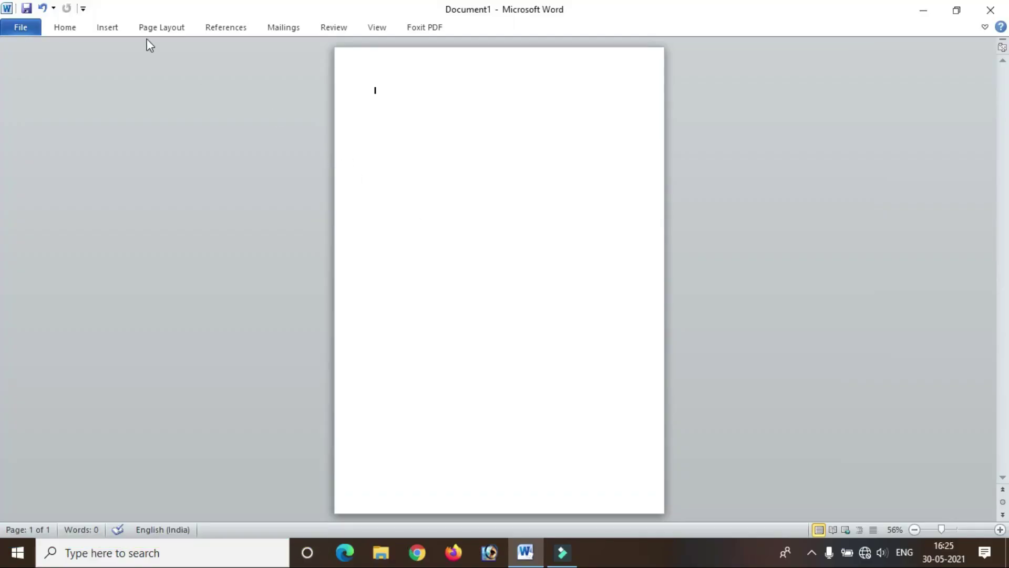
Set the page size to A4
click(162, 27)
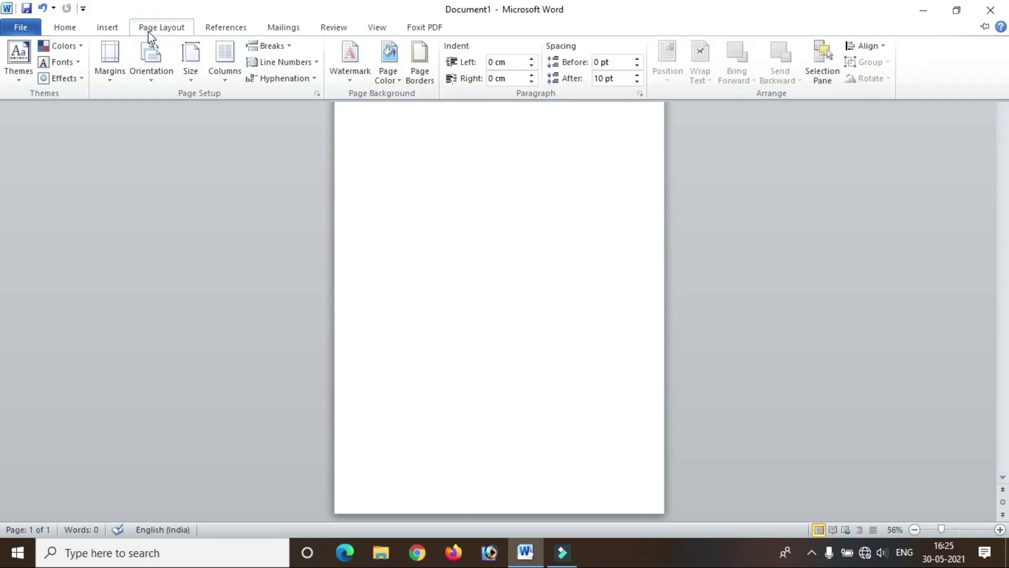
click(191, 69)
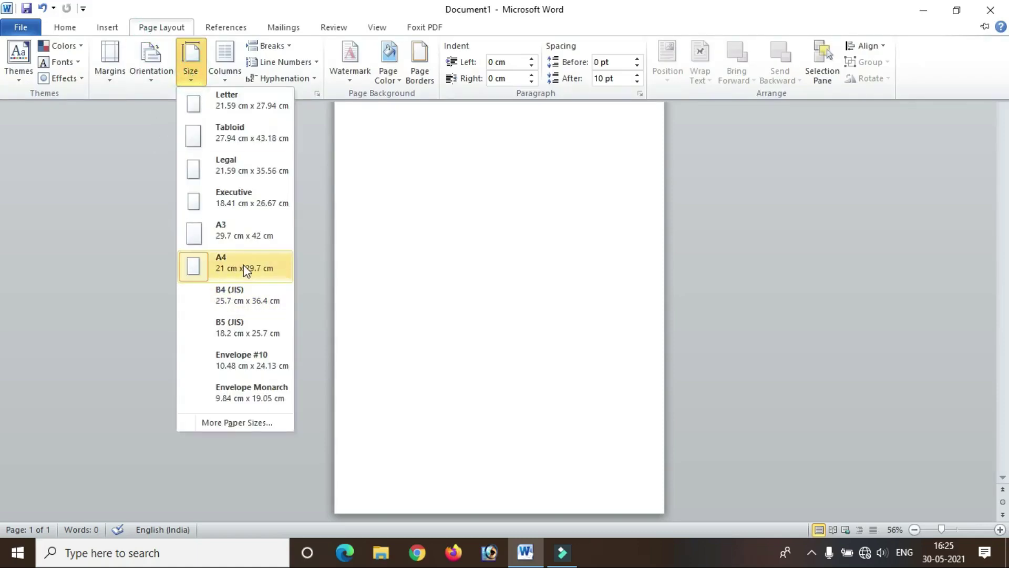
click(243, 268)
Draw a bevel shape covering the whole page
click(107, 29)
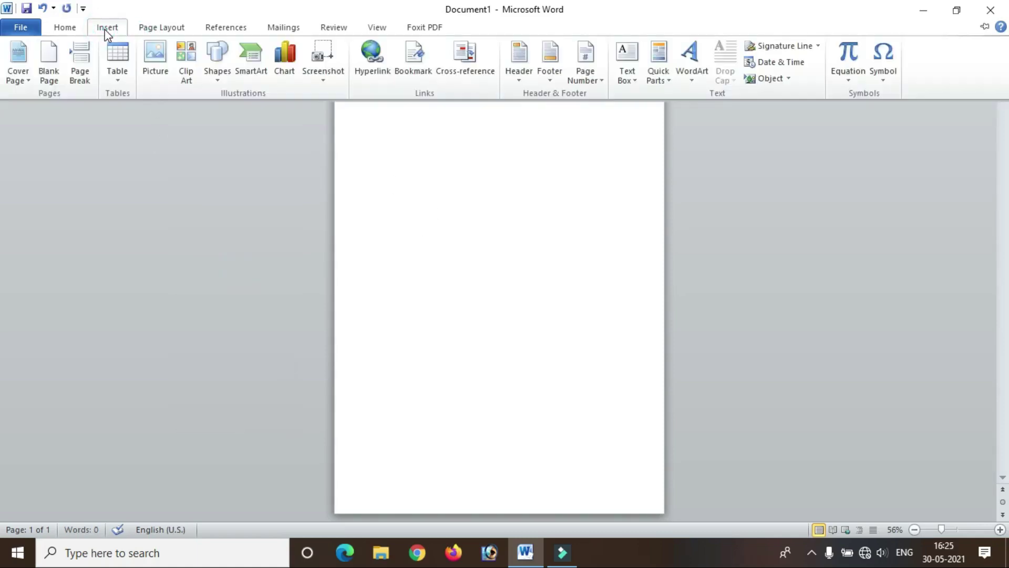
click(219, 76)
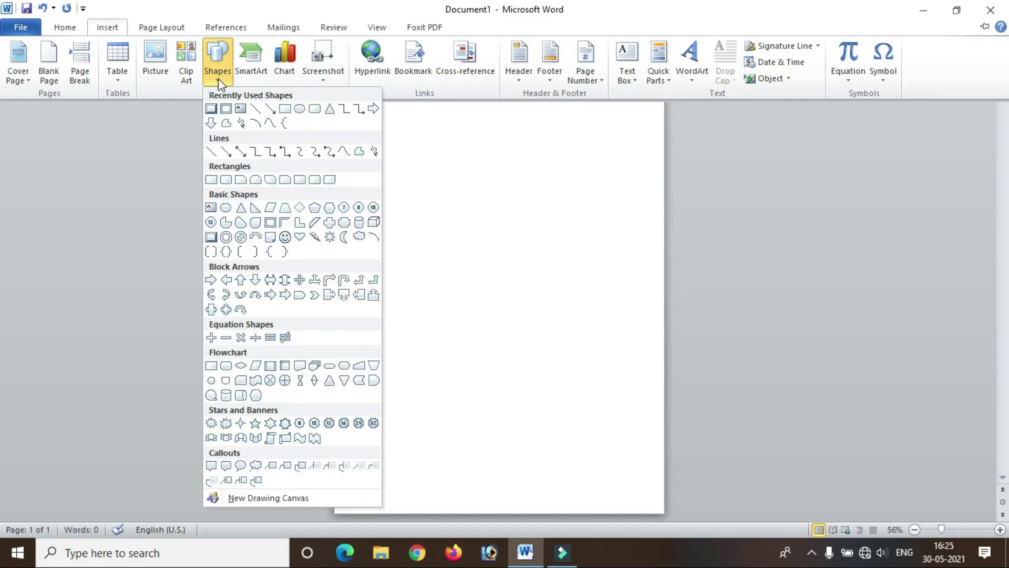
click(211, 237)
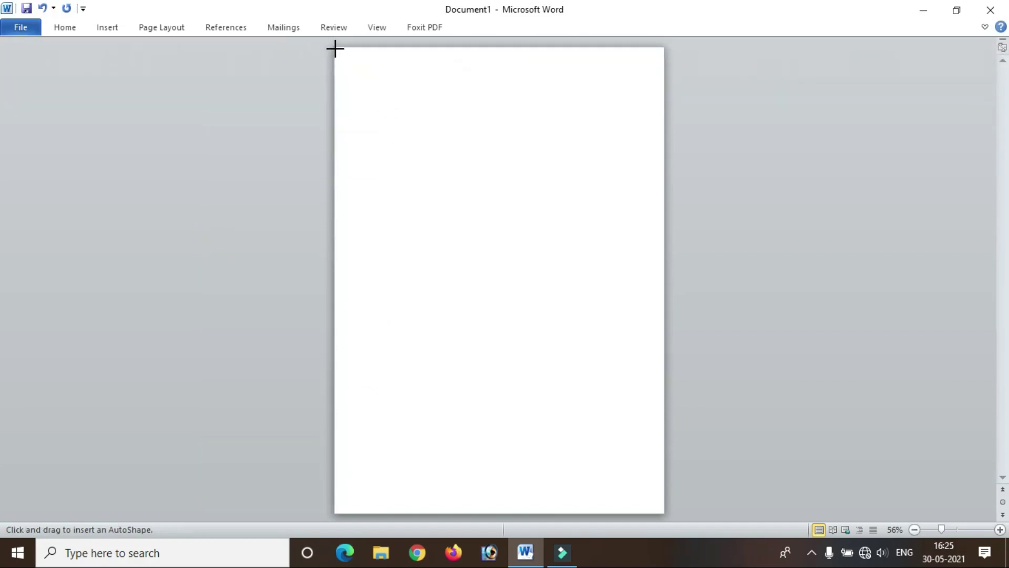
drag(334, 47, 663, 513)
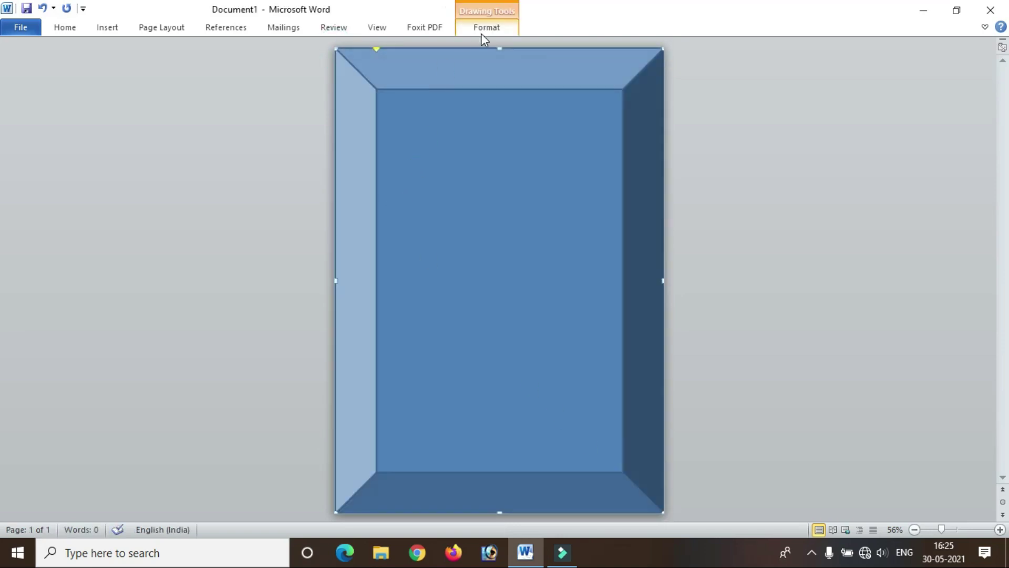
Apply the purple shape style to the bevel and make its bevelled border much narrower
click(481, 27)
click(317, 78)
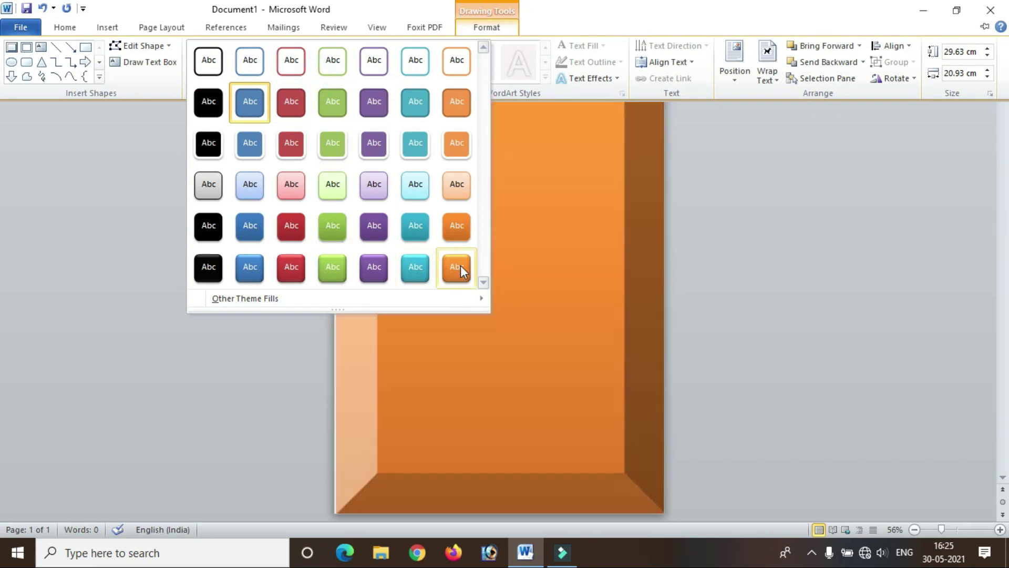
click(374, 266)
drag(376, 50, 371, 49)
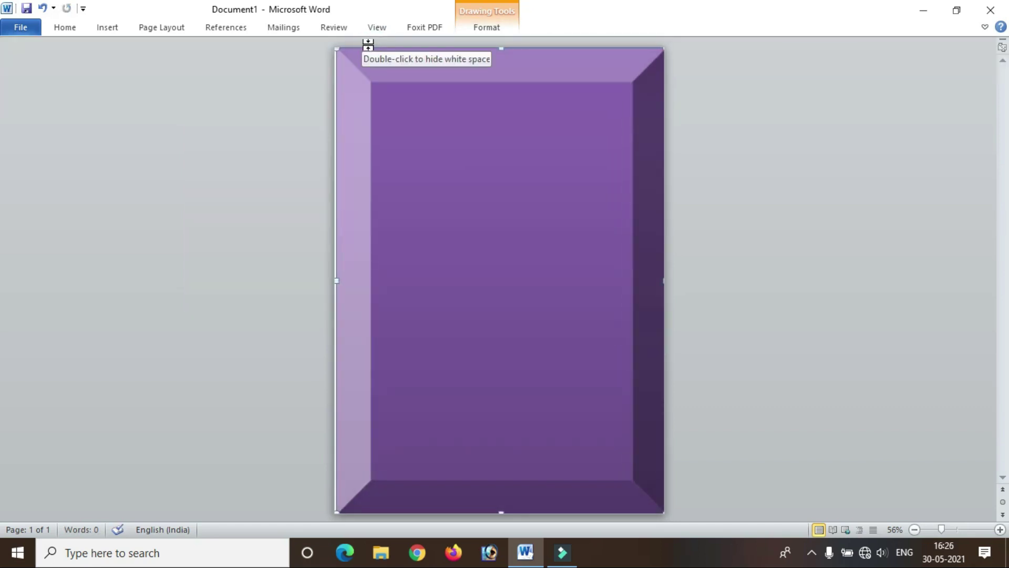
drag(370, 48, 346, 47)
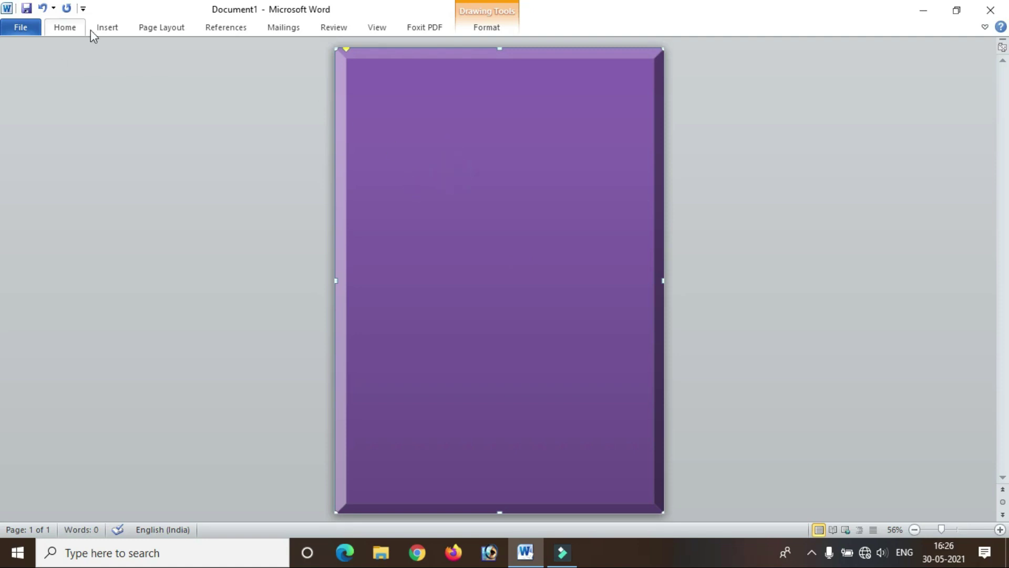
click(108, 29)
Draw a Flowchart Punched Tape wave shape across the top of the page
click(219, 68)
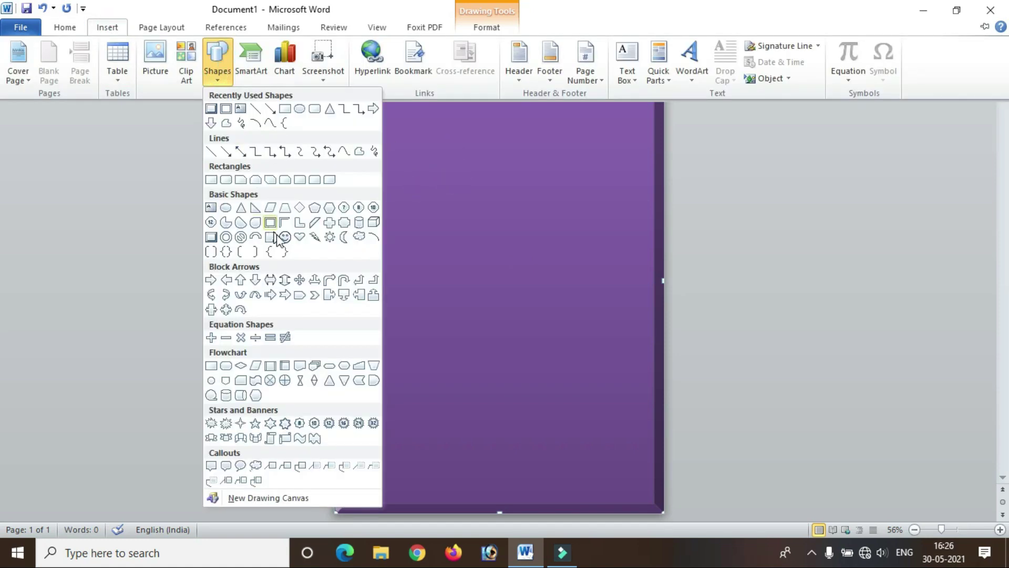
click(306, 368)
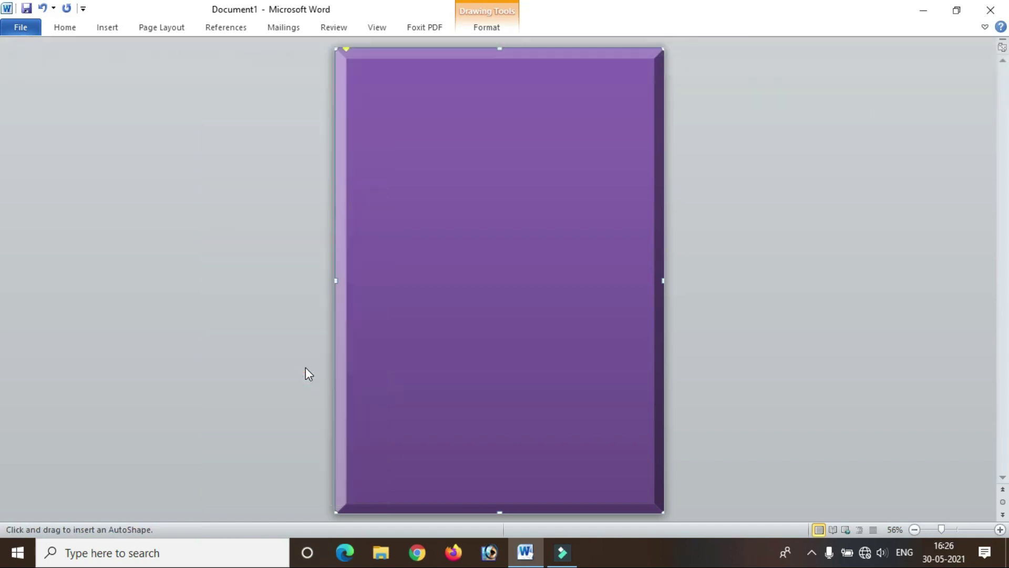
drag(347, 58, 652, 172)
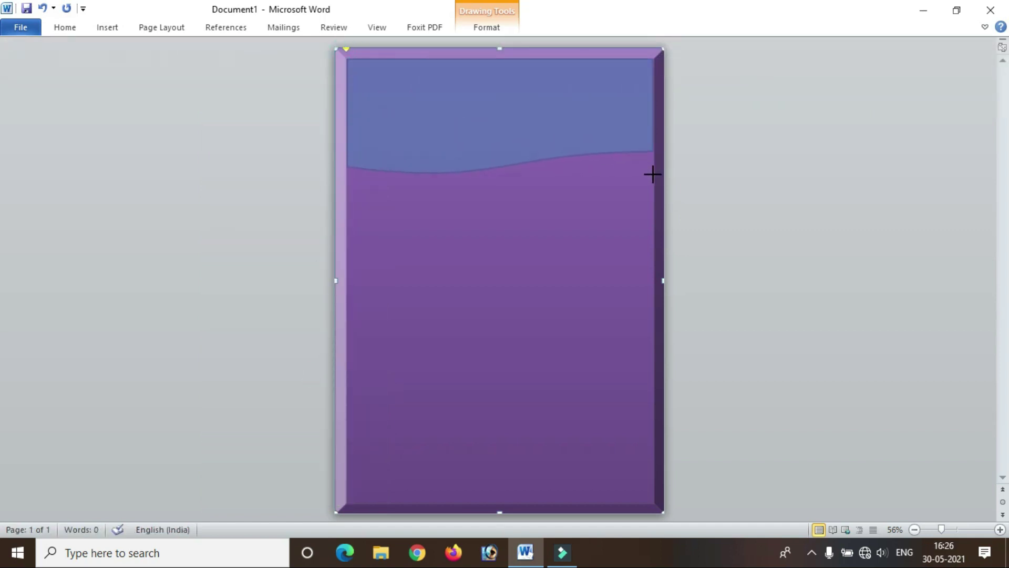
drag(654, 174, 655, 174)
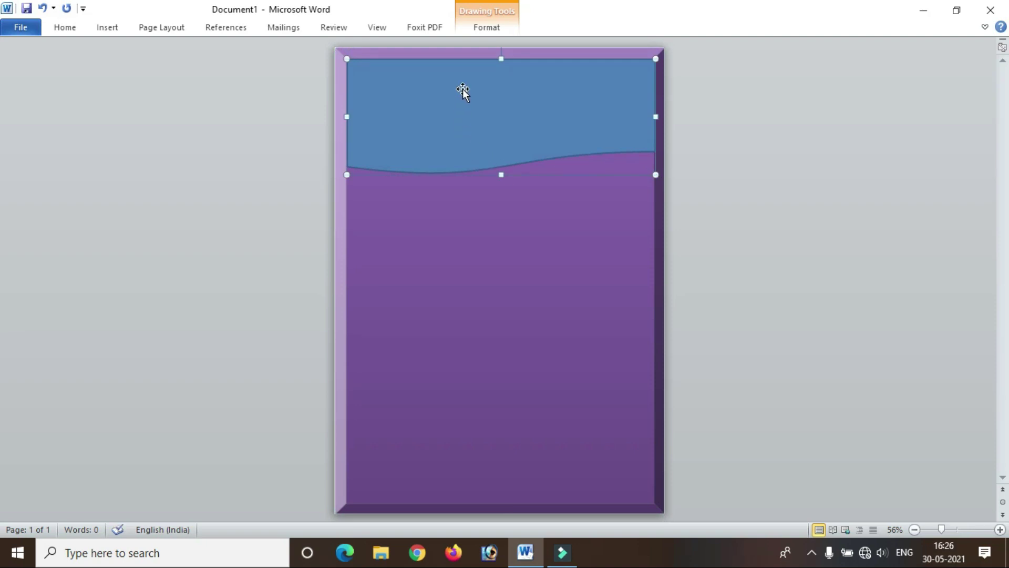
Set the wave's shape outline to No Outline
click(485, 29)
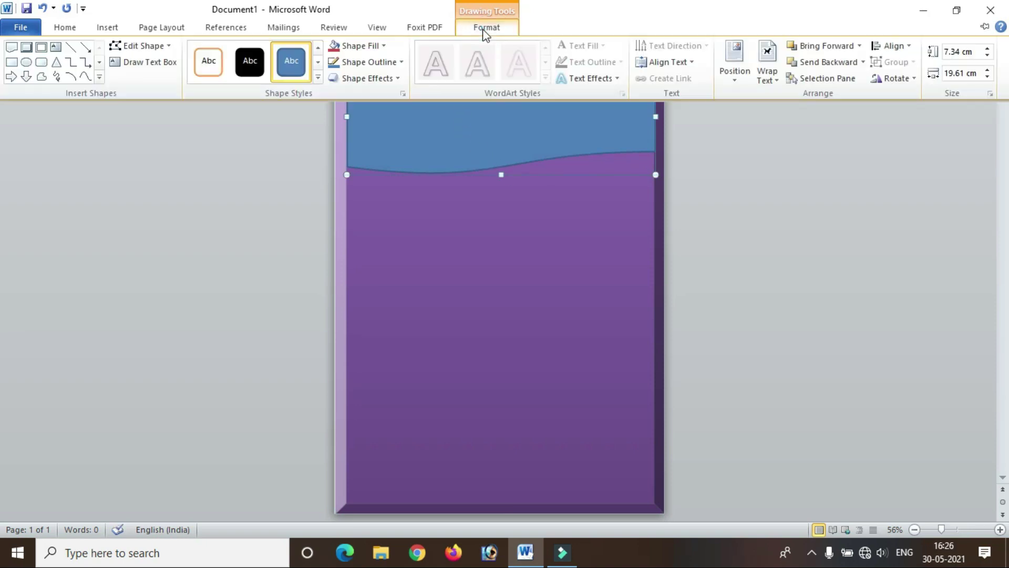
click(371, 63)
click(360, 185)
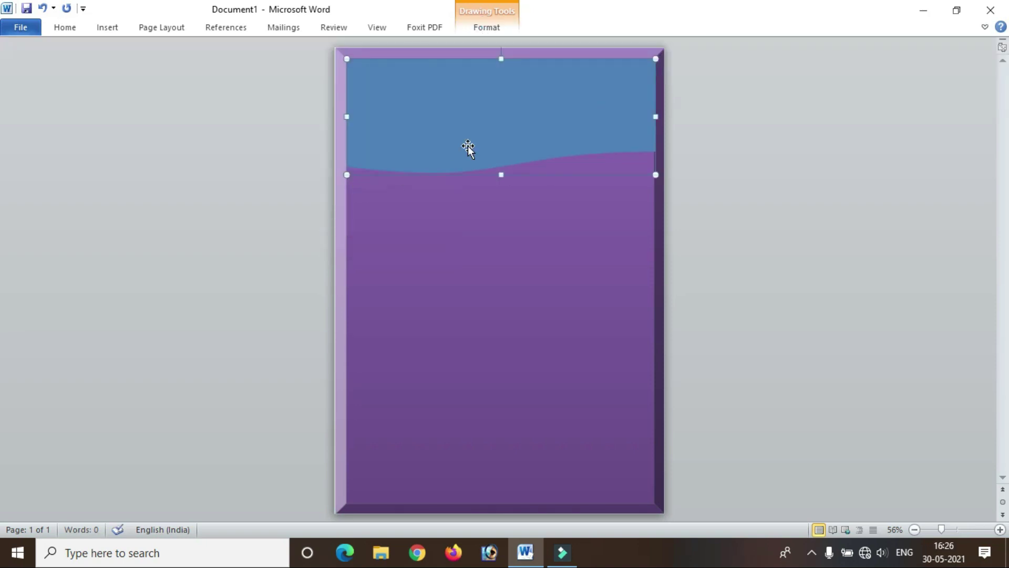
right_click(360, 165)
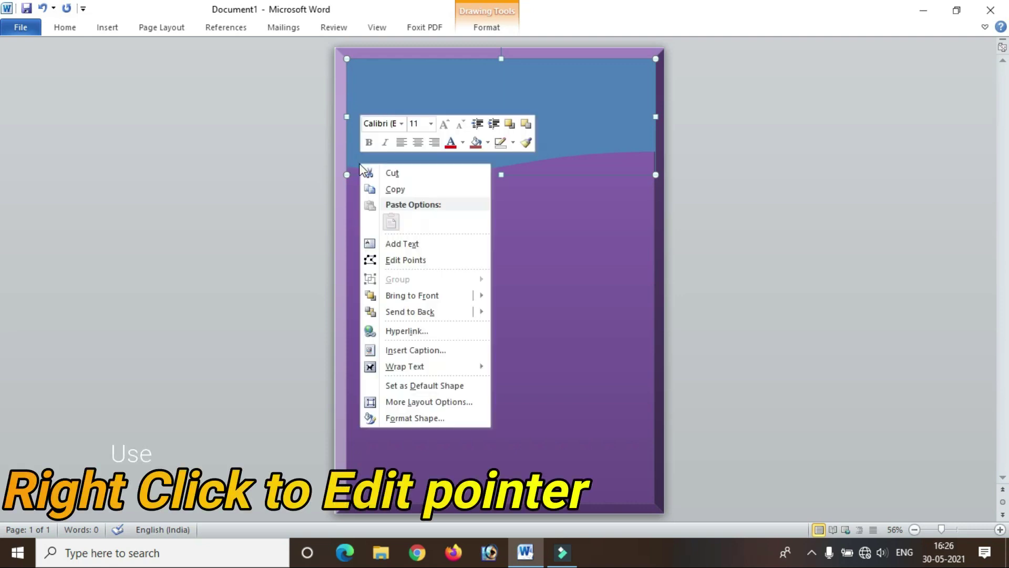
Edit the wave's points to deepen its curve on the left
click(416, 263)
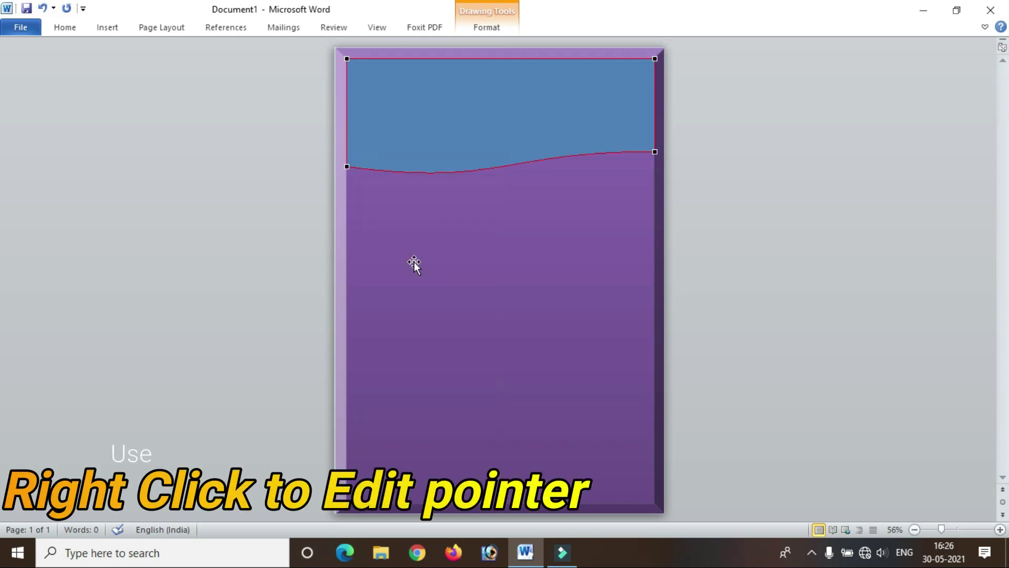
click(348, 167)
drag(499, 189, 486, 225)
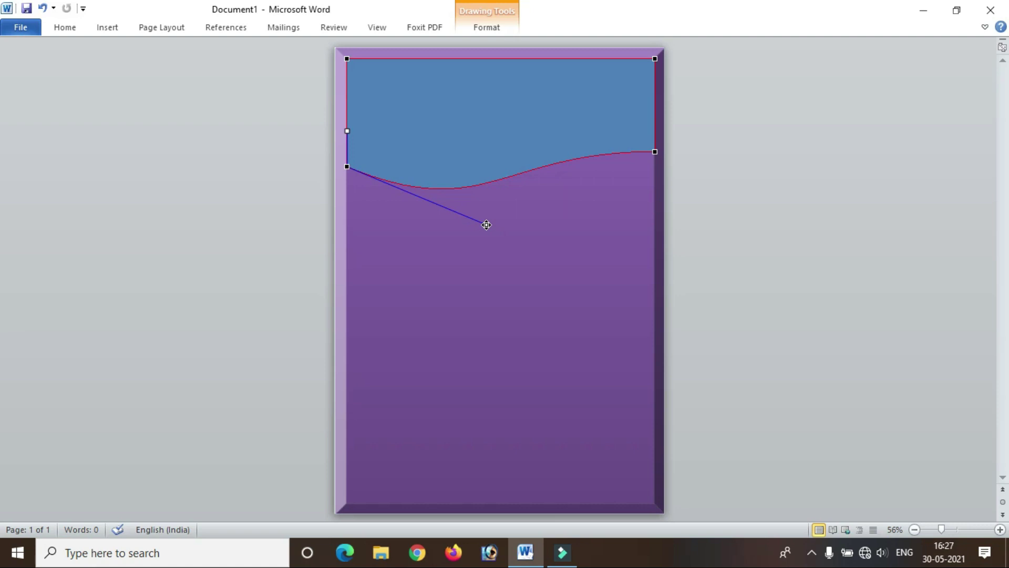
key(Escape)
Edit the wave's points again so its right edge and curve sweep higher
right_click(614, 162)
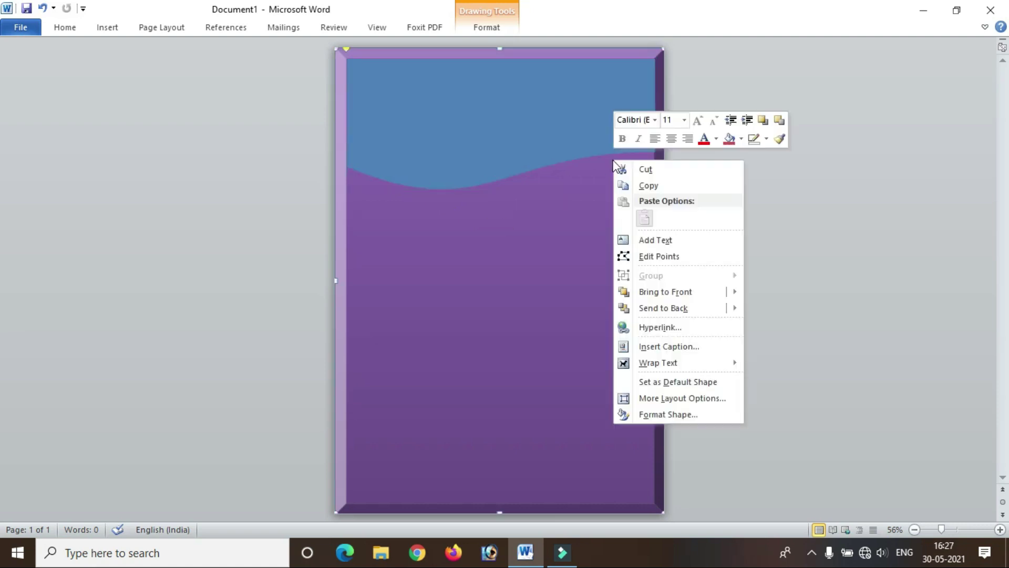
click(561, 153)
click(520, 152)
right_click(613, 142)
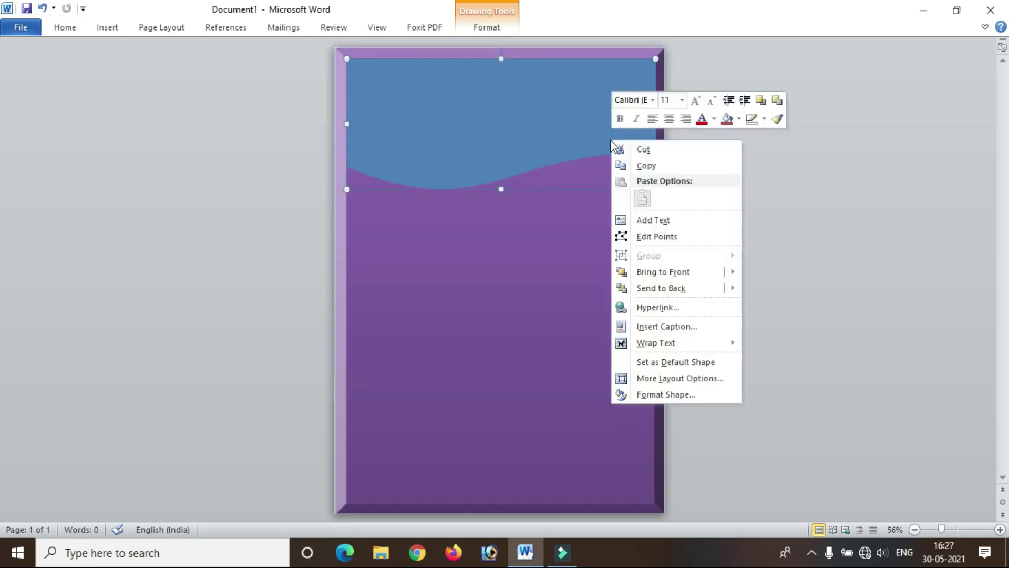
click(647, 237)
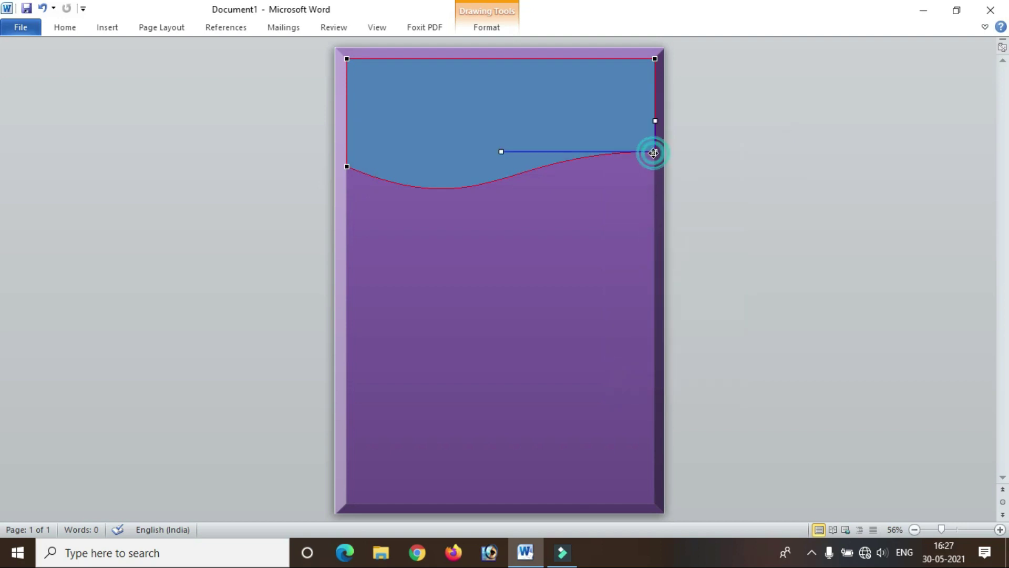
drag(654, 153, 655, 140)
drag(502, 138, 501, 117)
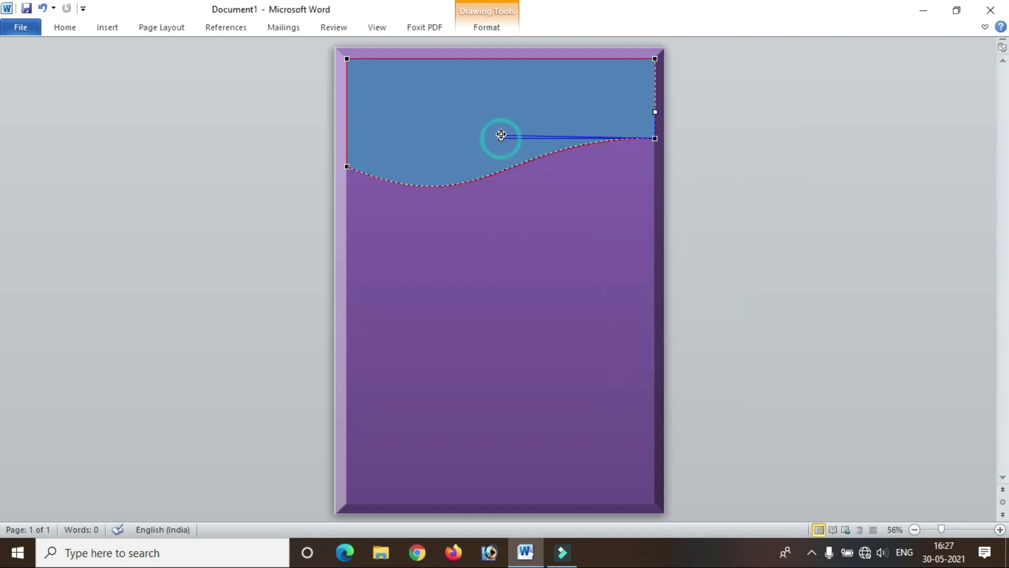
click(527, 174)
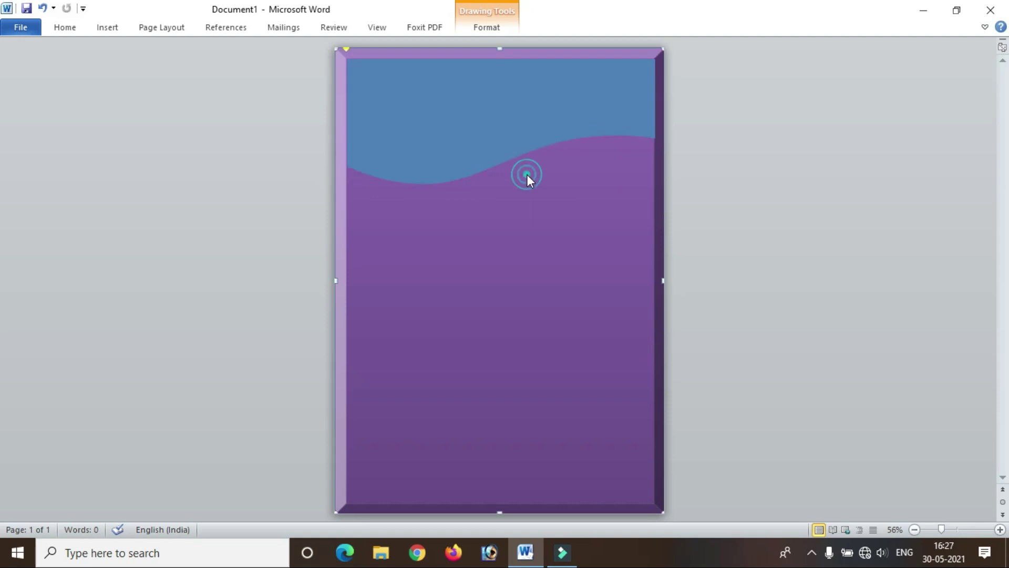
click(507, 117)
right_click(403, 132)
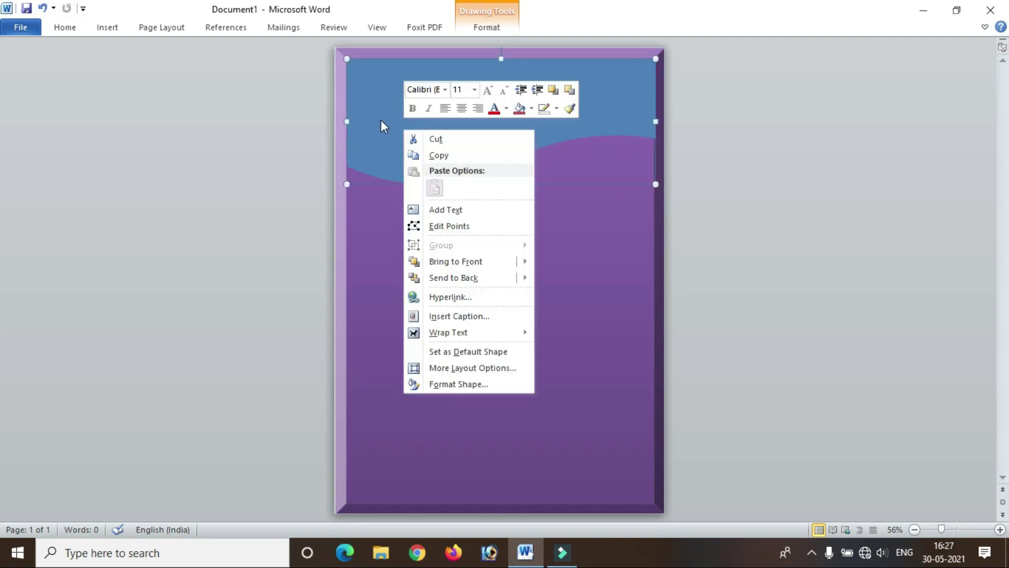
Choose a picture fill for the wave shape
click(481, 152)
click(486, 27)
click(374, 45)
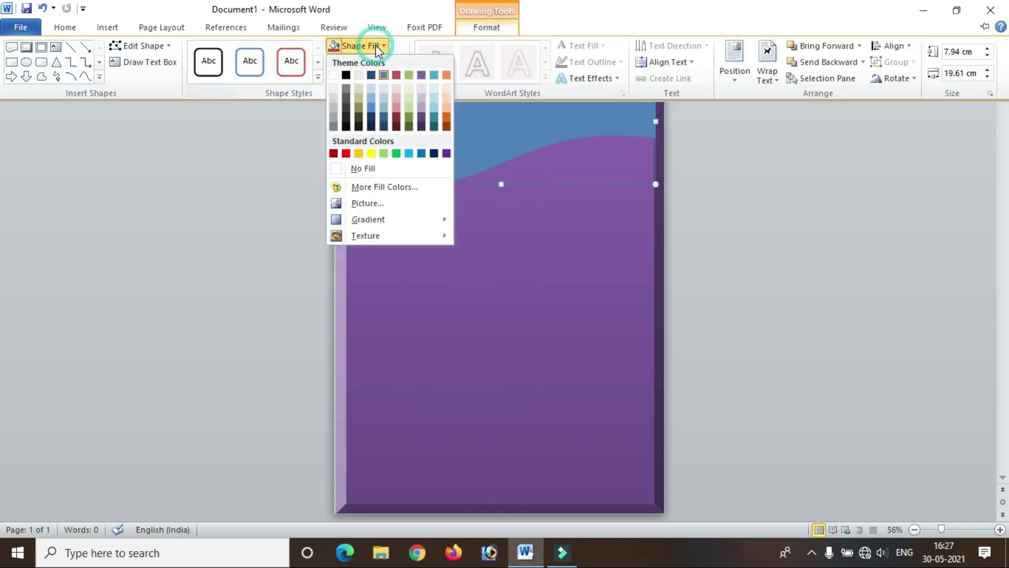
click(390, 203)
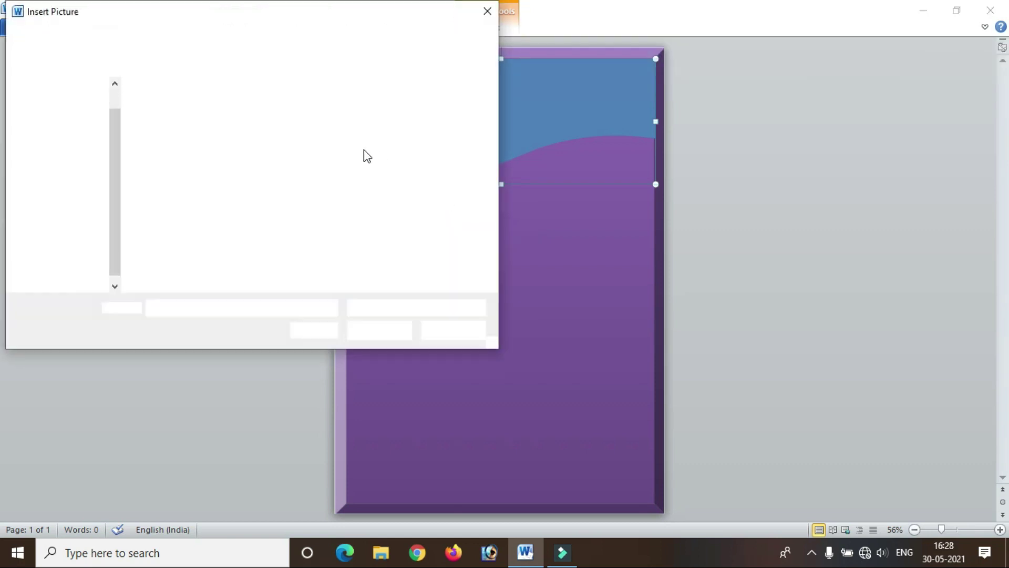
Fill the wave with pexels-abet-llacer-919734 from the F: drive's Youtube\wallpaper folder
scroll(68, 233, down, 1)
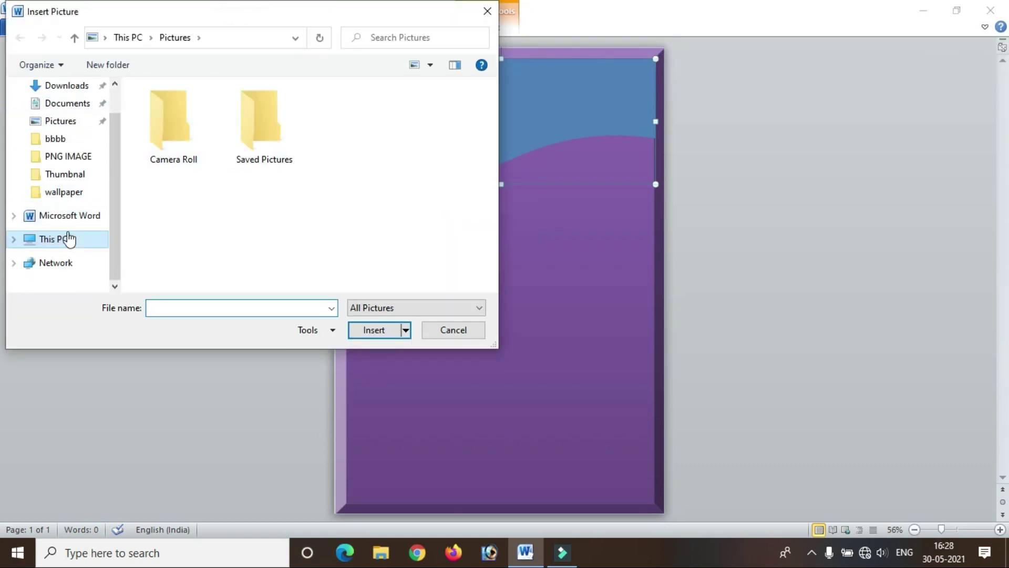
click(58, 240)
scroll(218, 248, down, 3)
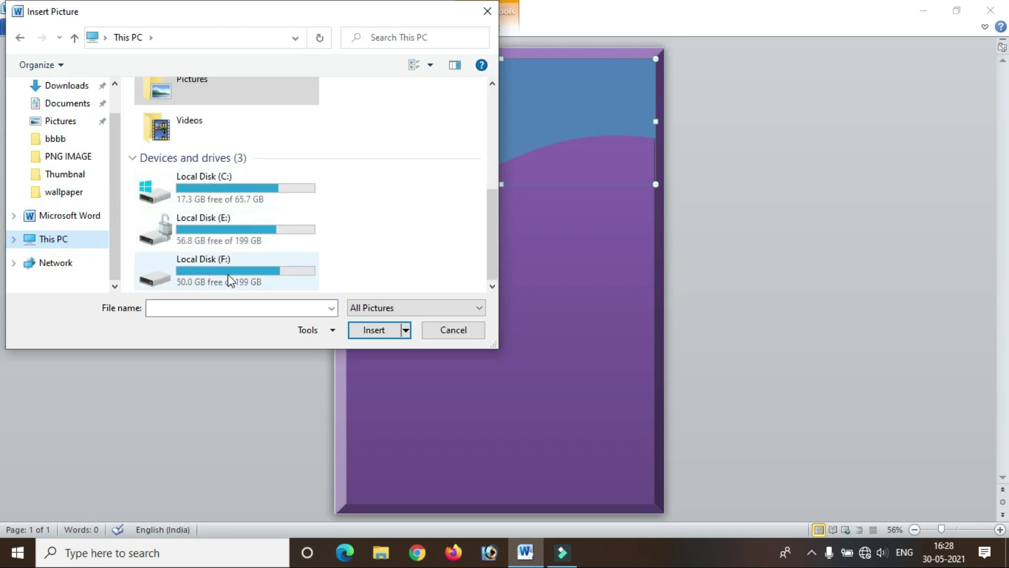
double_click(228, 274)
scroll(228, 273, down, 3)
double_click(185, 271)
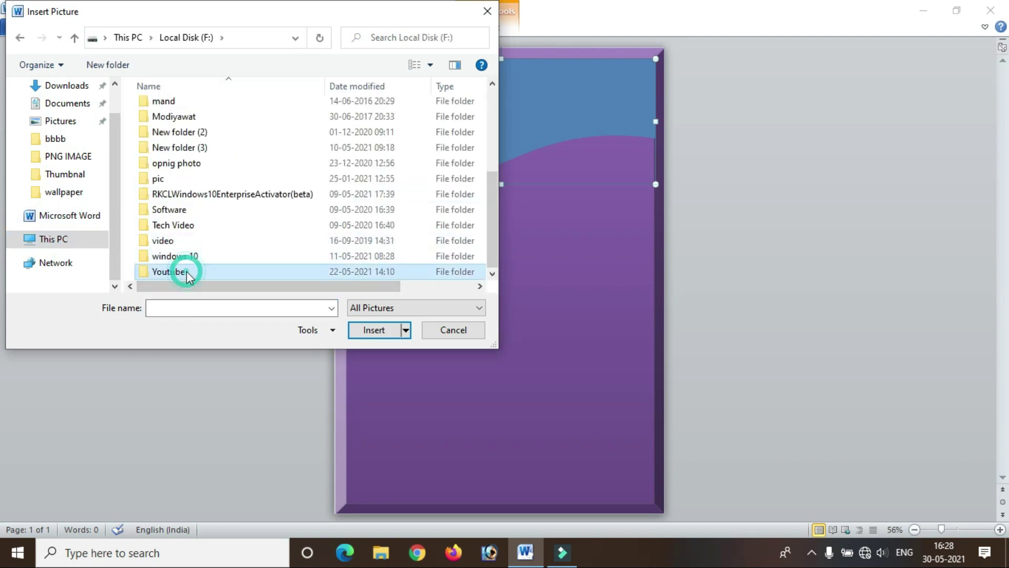
double_click(426, 137)
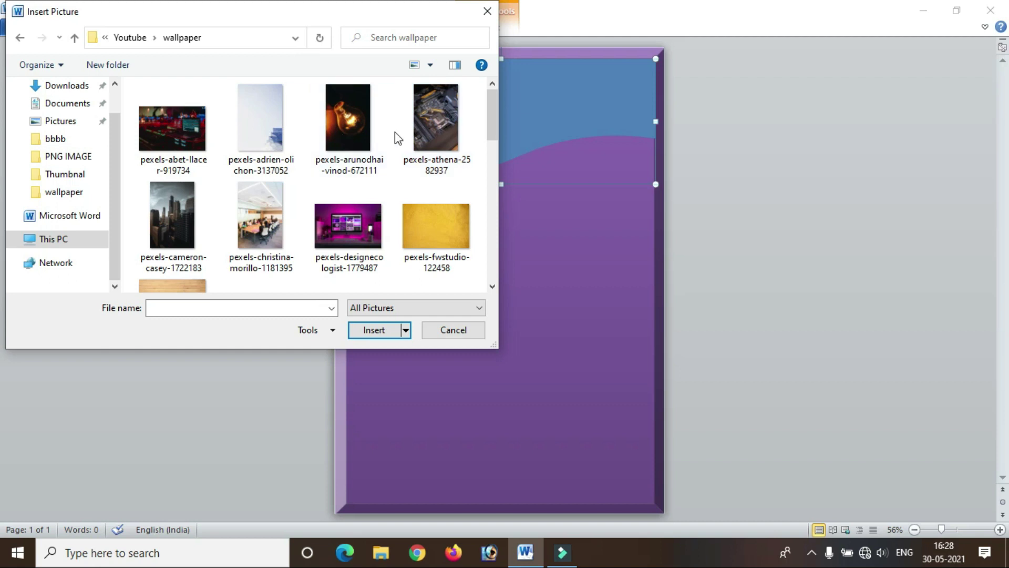
click(356, 215)
double_click(191, 139)
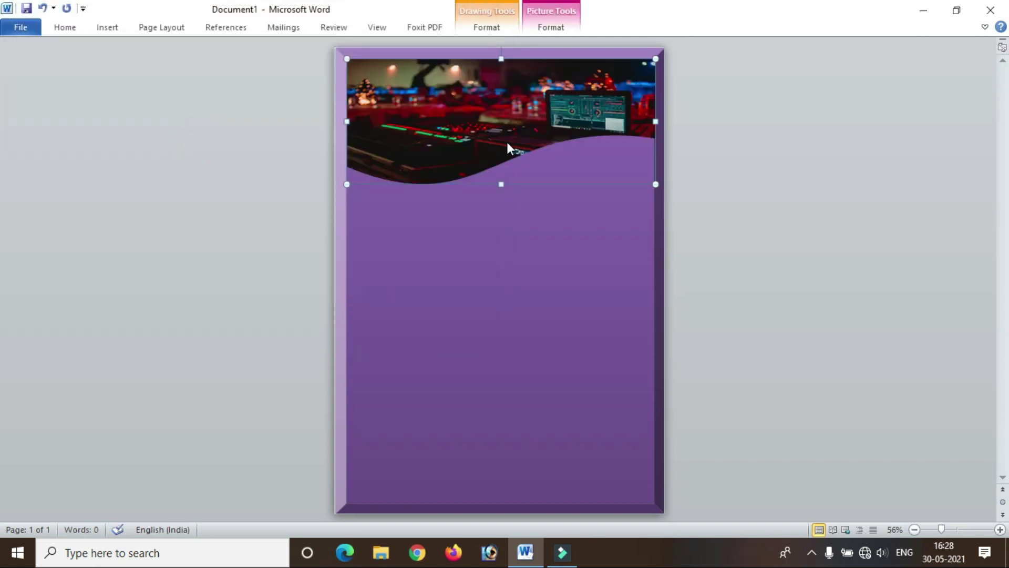
click(578, 222)
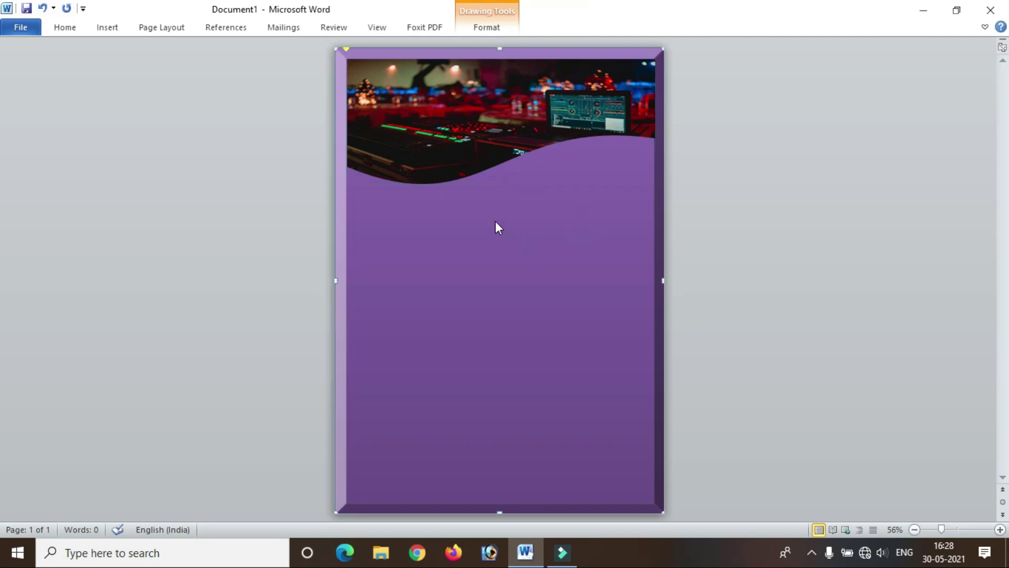
Draw a text box below the right side of the photo header
click(100, 34)
click(631, 77)
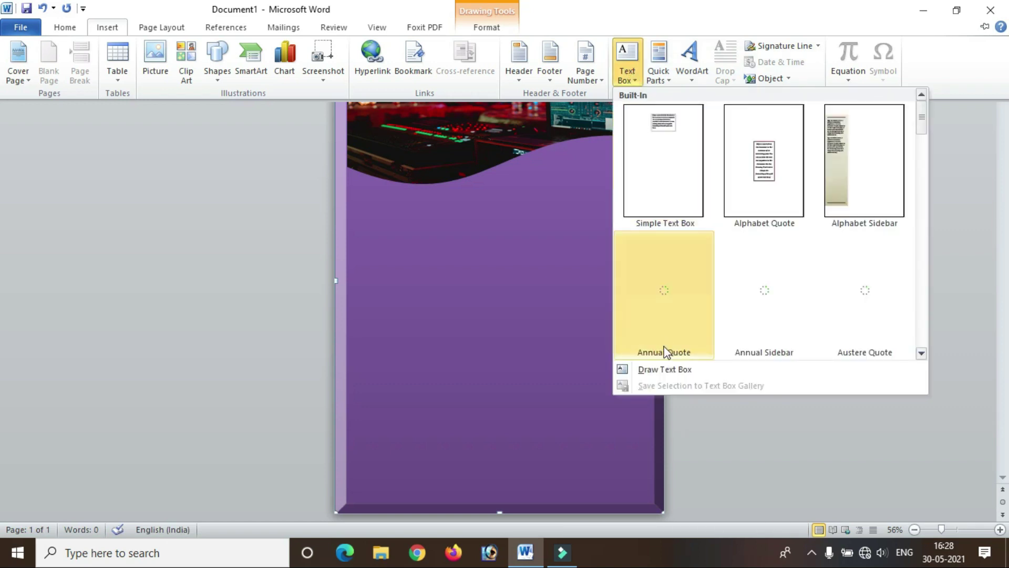
click(663, 370)
drag(549, 148, 650, 200)
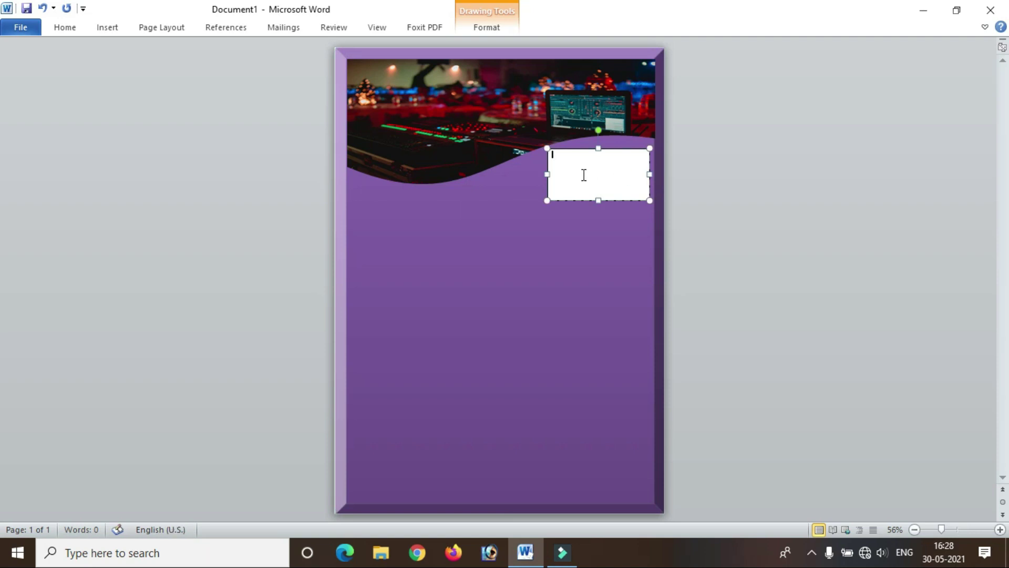
Give the text box No Fill and No Outline
click(490, 29)
click(373, 45)
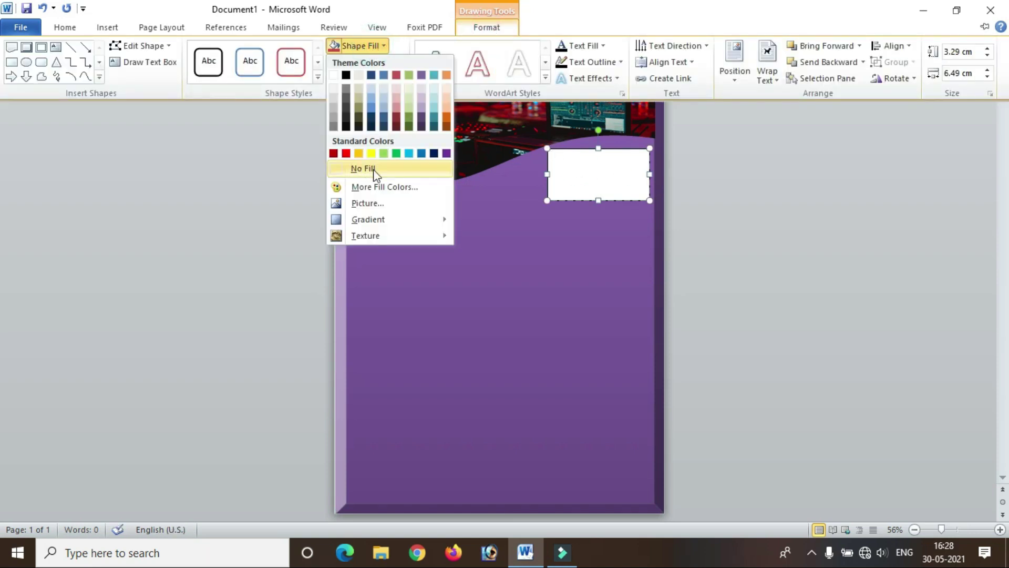
click(374, 169)
click(486, 26)
click(377, 62)
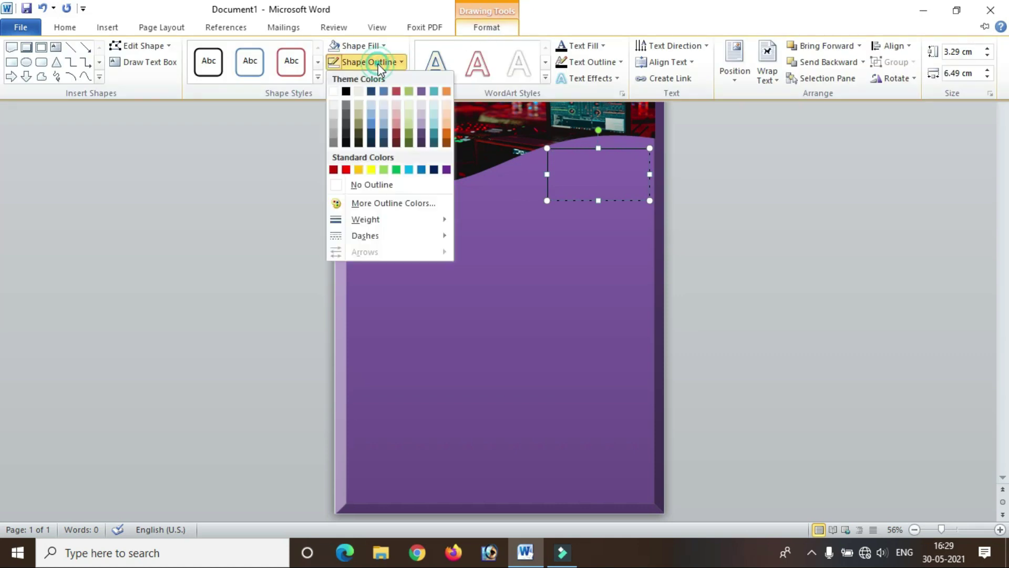
click(368, 184)
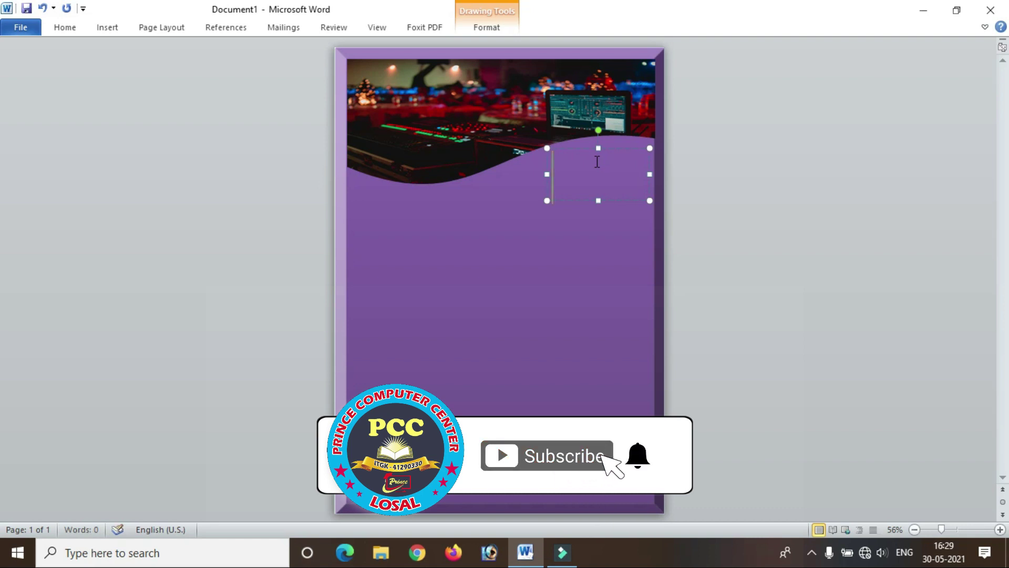
Finish typing PRINCE in the text box and widen it leftward to fit
text(P)
key(BackSpace)
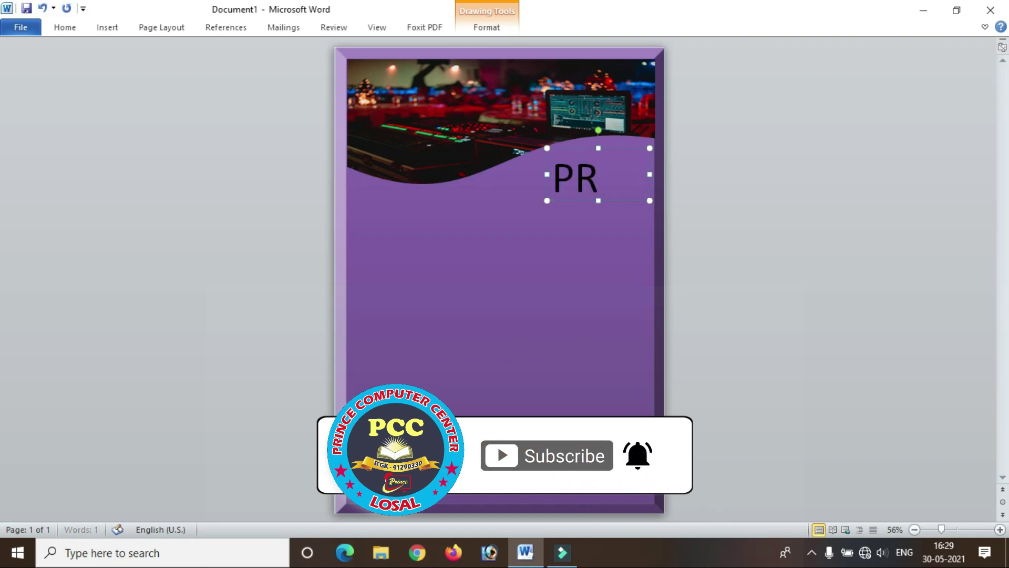
text(IN)
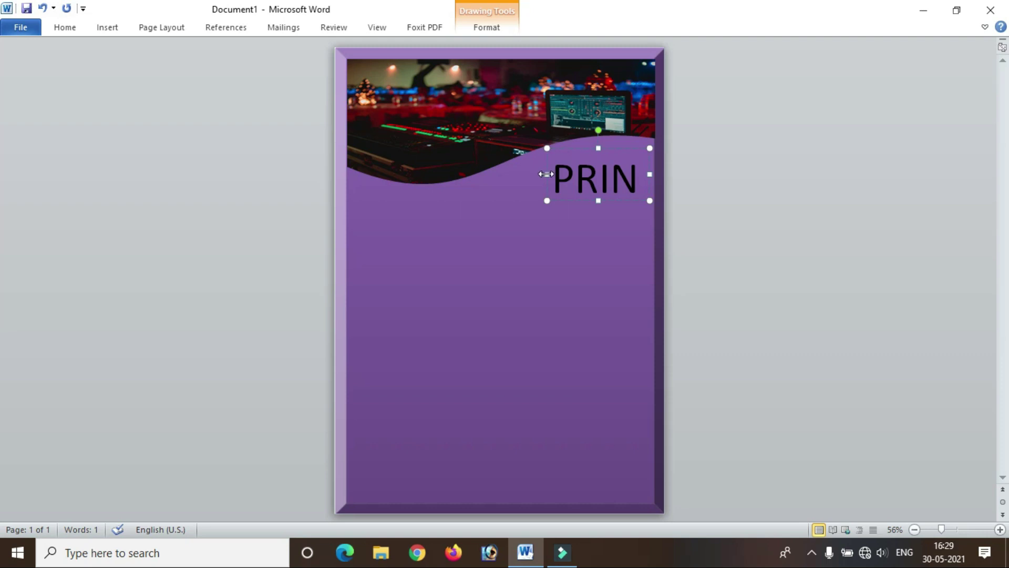
drag(546, 173, 520, 173)
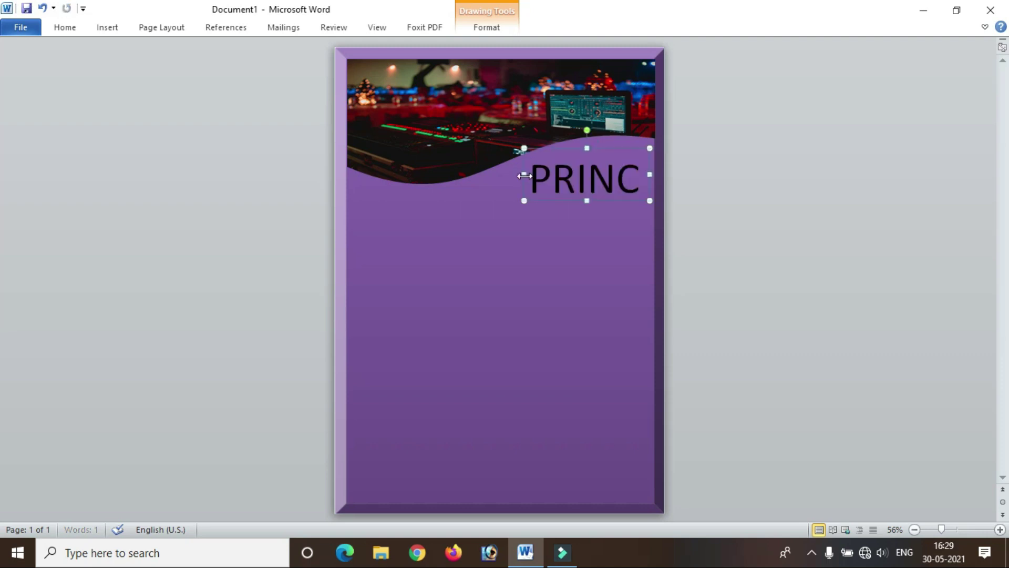
Format the PRINCE title in Arial Black at 48 pt and colour it red
double_click(582, 174)
click(679, 133)
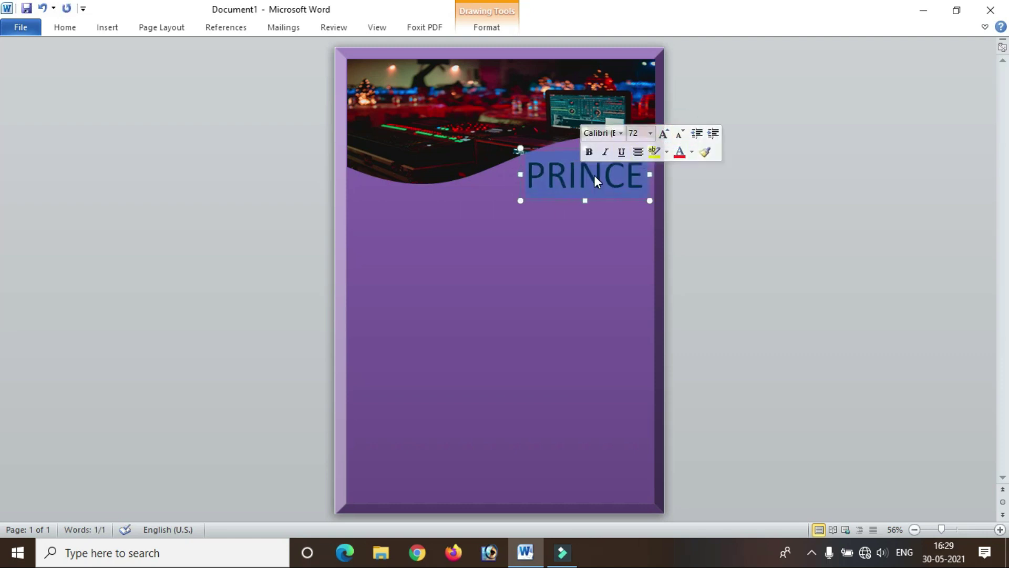
click(620, 133)
click(621, 221)
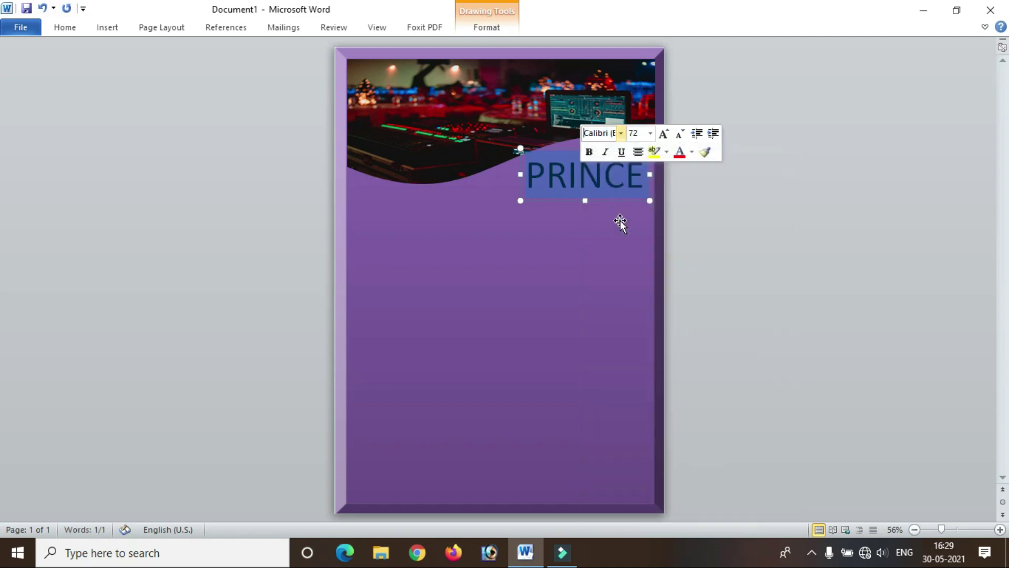
click(622, 133)
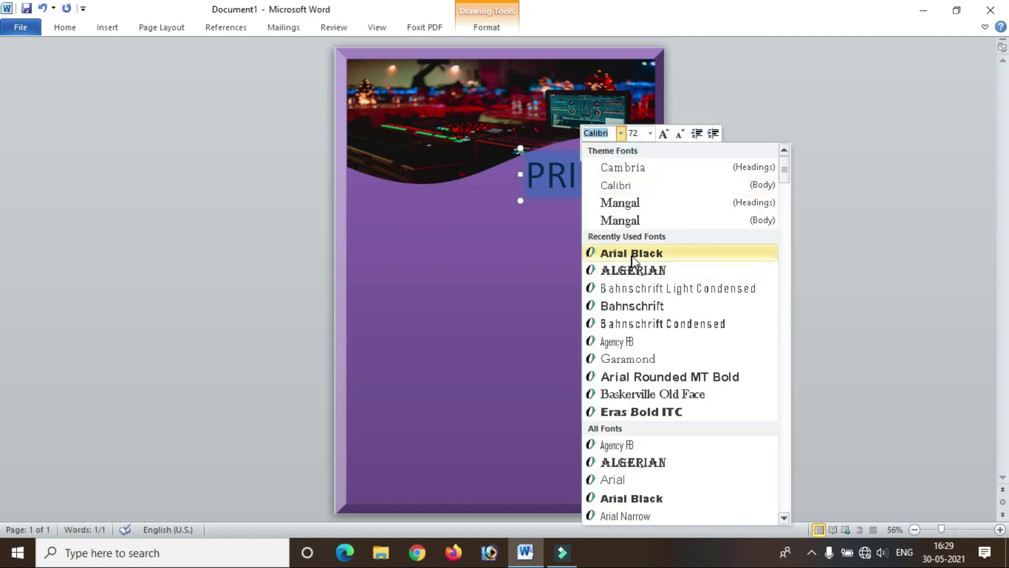
click(628, 252)
click(679, 133)
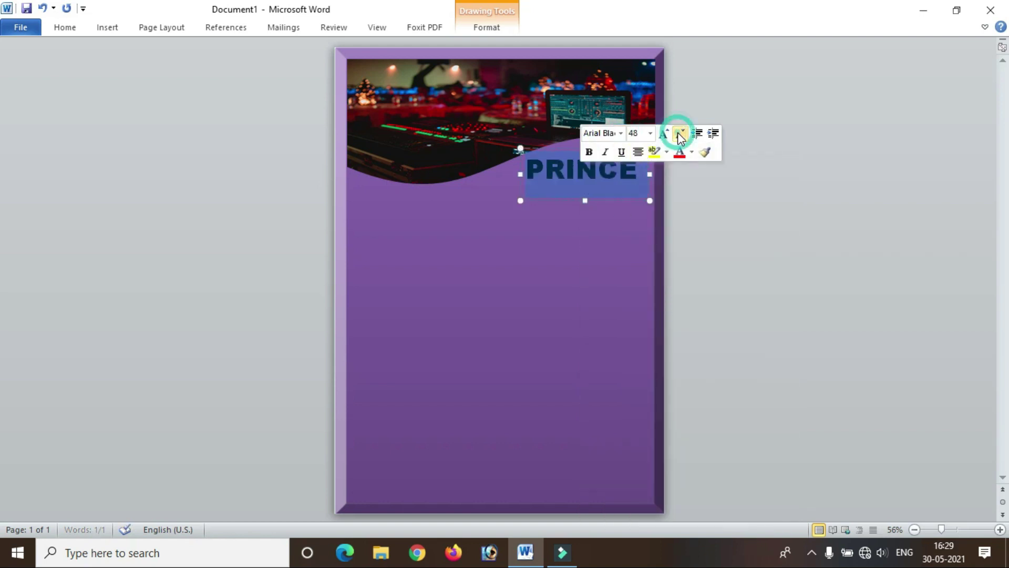
click(679, 152)
click(596, 175)
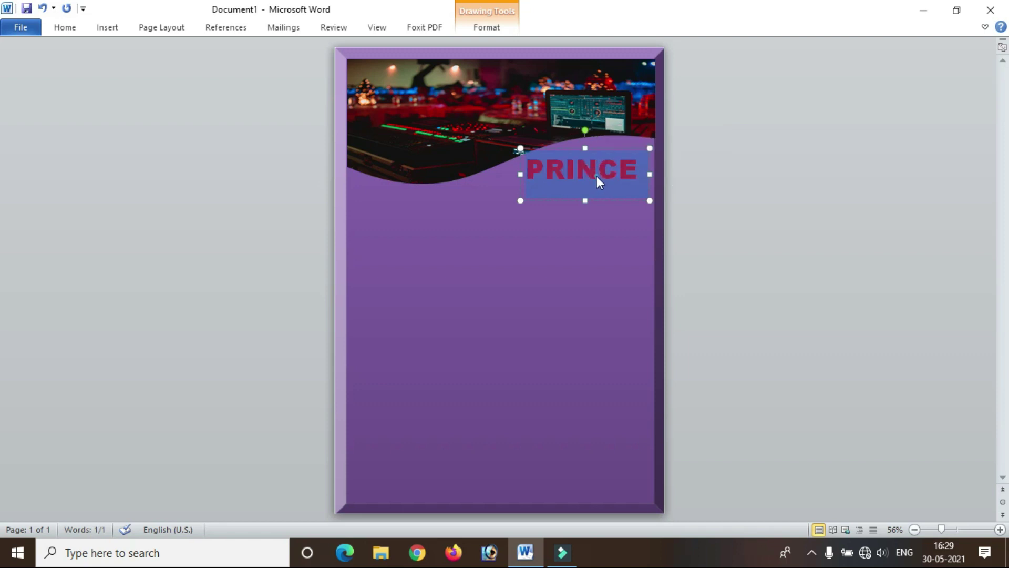
Restyle PRINCE as Bahnschrift Condensed, bold, 72 pt
triple_click(601, 177)
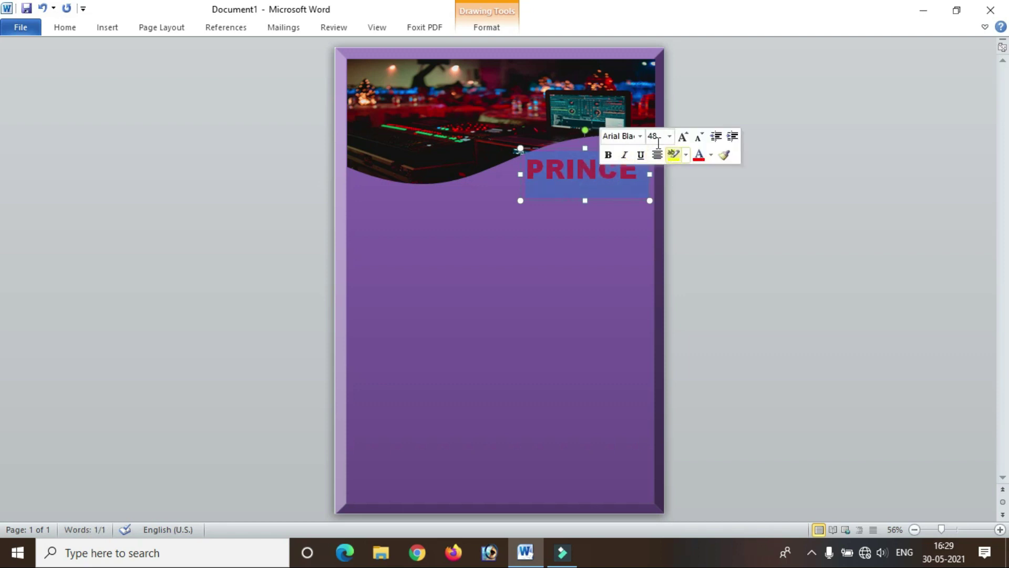
click(639, 136)
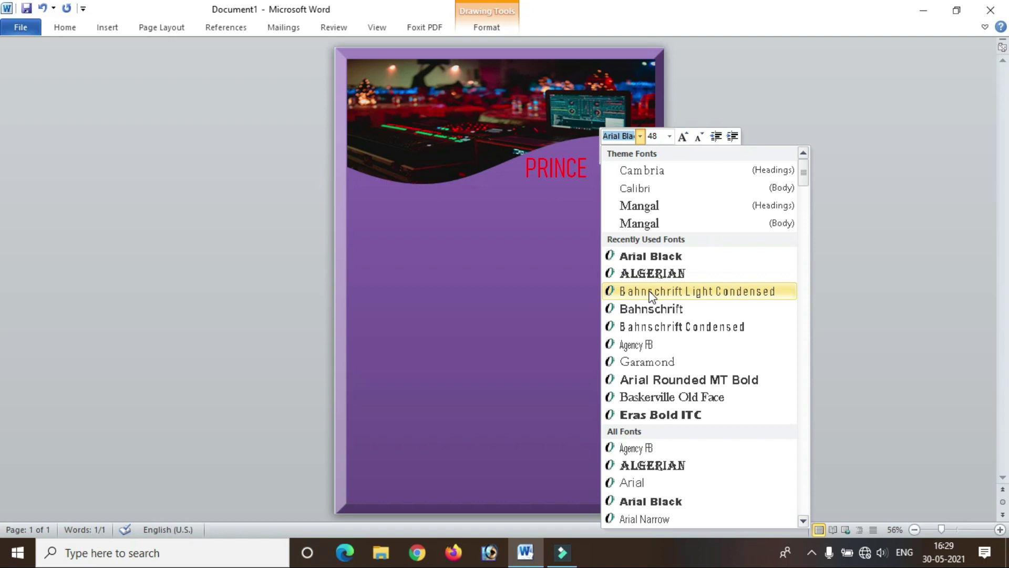
click(661, 327)
click(608, 154)
click(682, 137)
click(584, 184)
Resize and reposition the PRINCE text box so the title fits neatly
drag(520, 200, 536, 194)
click(605, 248)
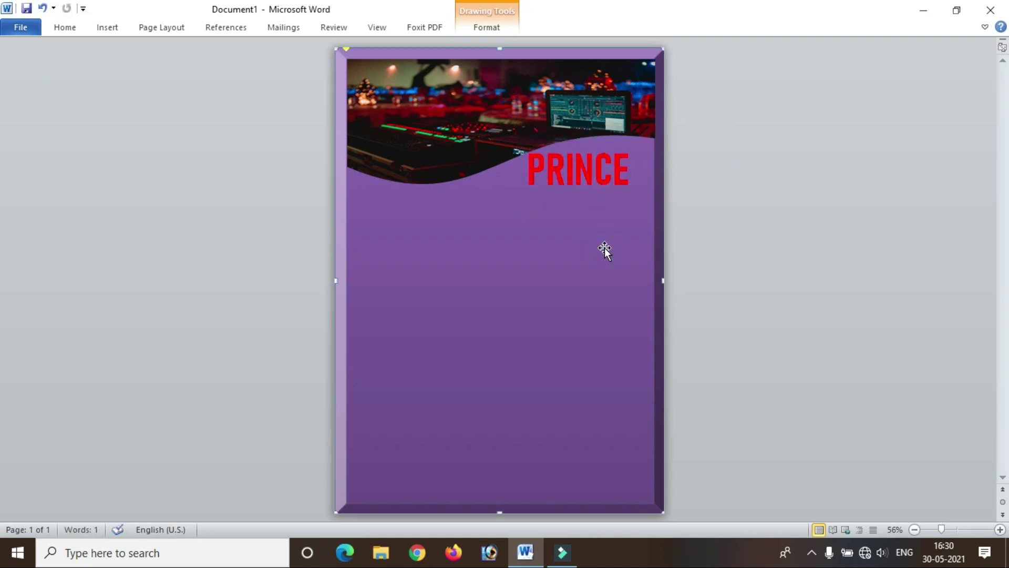
click(597, 175)
drag(597, 175, 657, 180)
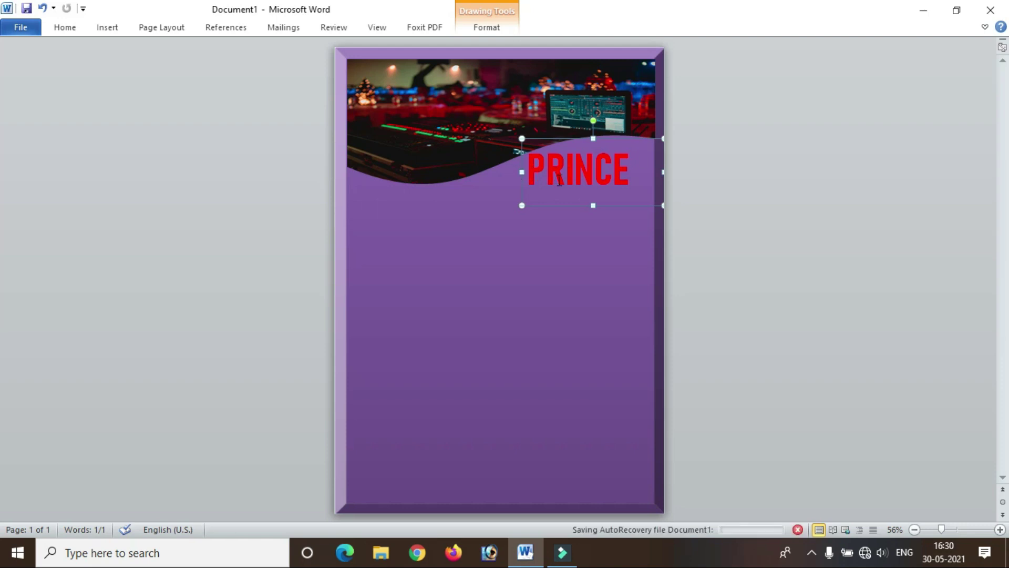
click(515, 174)
click(522, 173)
drag(522, 173, 537, 174)
click(572, 220)
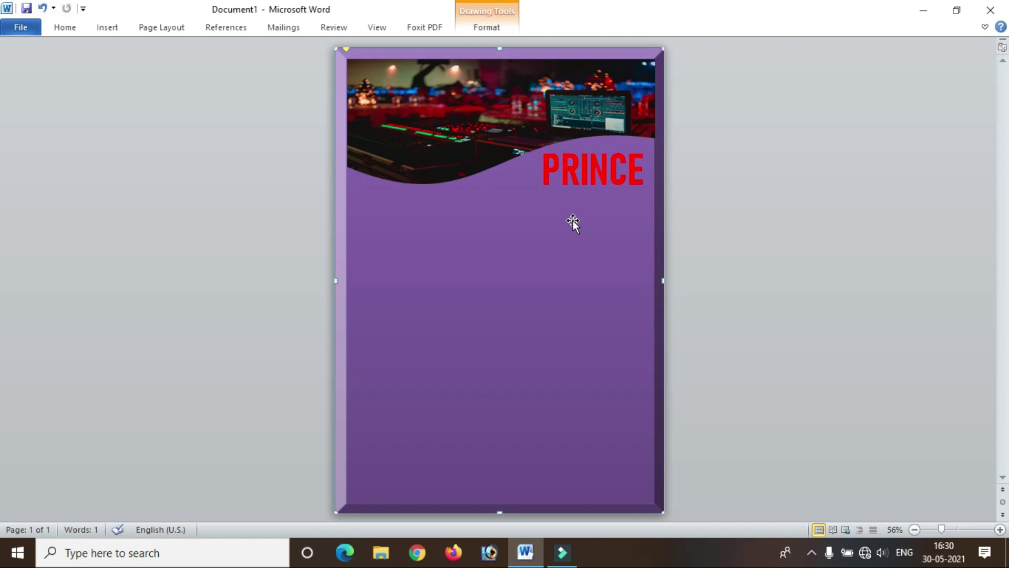
click(107, 29)
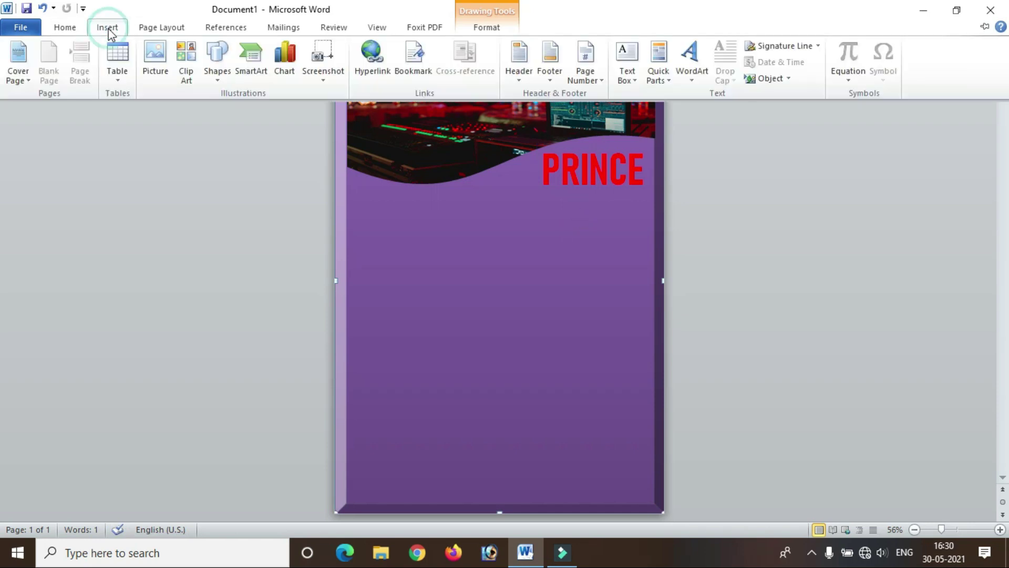
click(698, 74)
Insert a WordArt below PRINCE reading 'Computer Education'
click(778, 230)
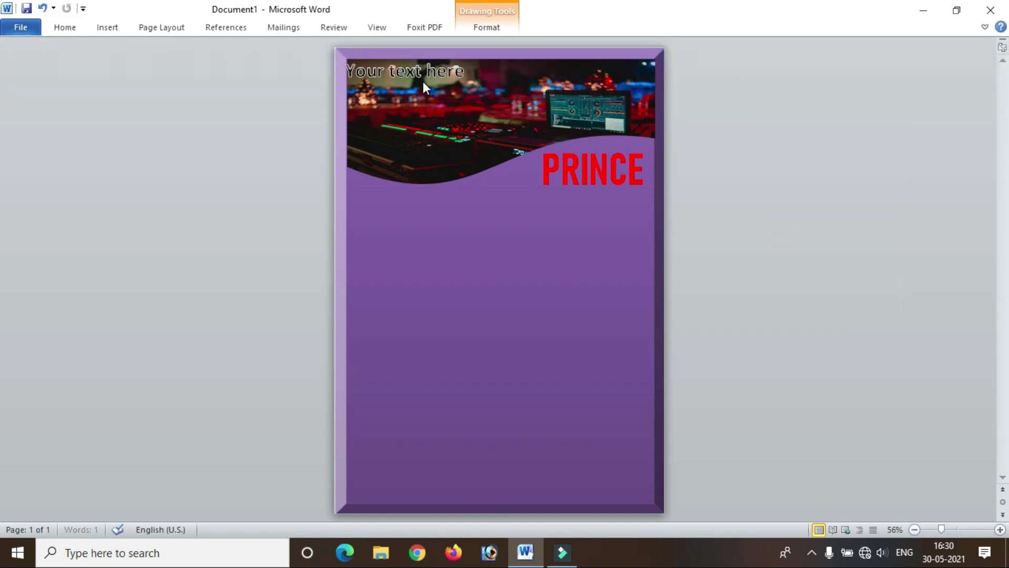
mouse_move(388, 90)
mouse_down()
mouse_move(557, 234)
mouse_move(557, 216)
mouse_up()
text(C)
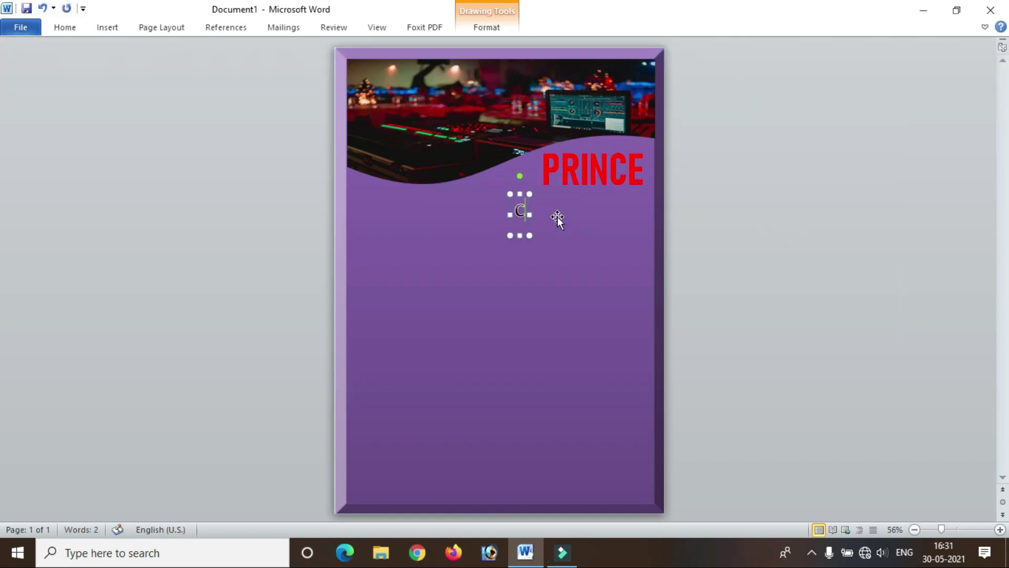
text(omputer Education)
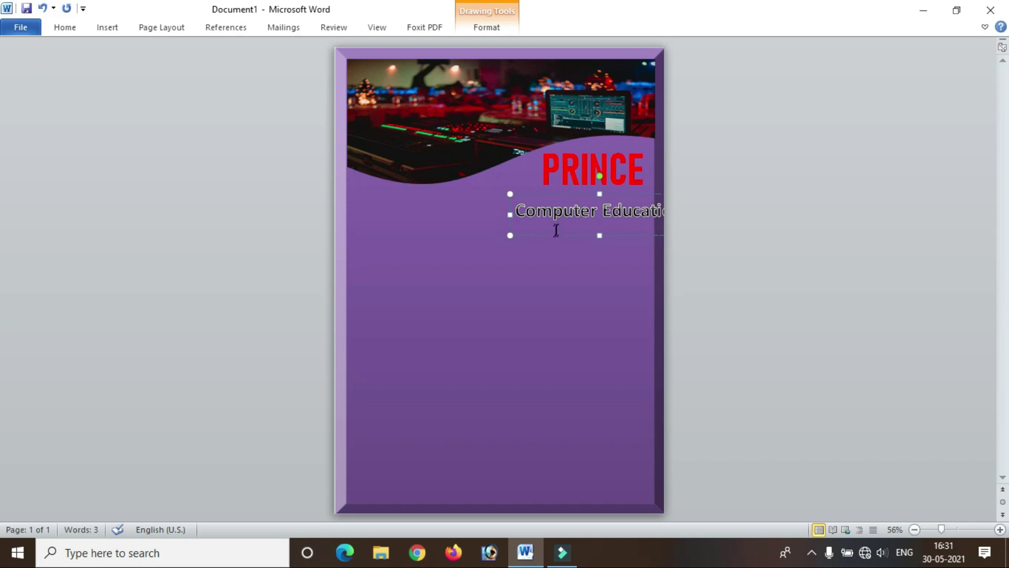
drag(549, 236, 516, 226)
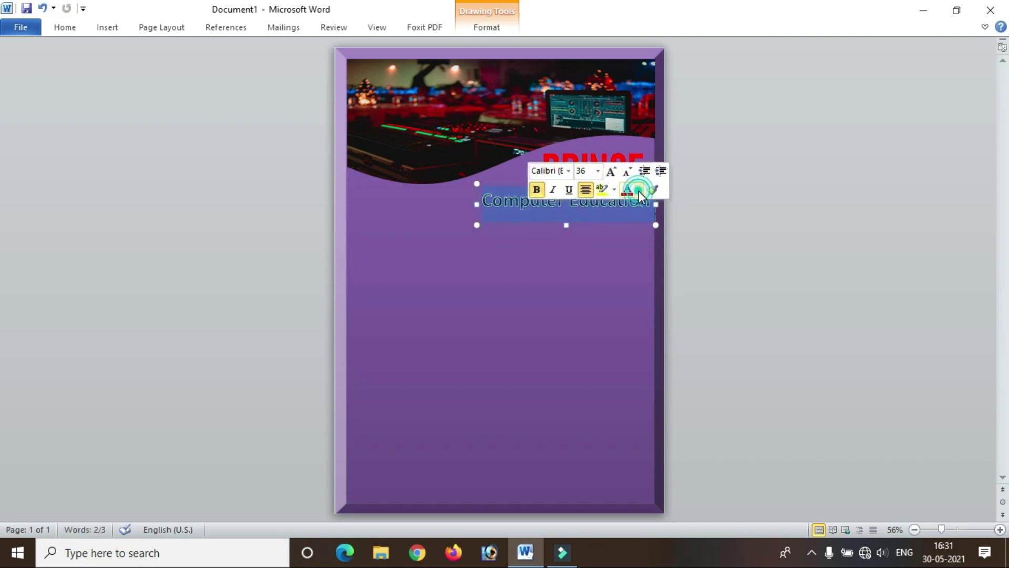
Make the subtitle black, enlarge it to 48 pt, and set the font to Eras Bold ITC
click(639, 190)
click(639, 237)
click(610, 172)
click(611, 172)
click(610, 172)
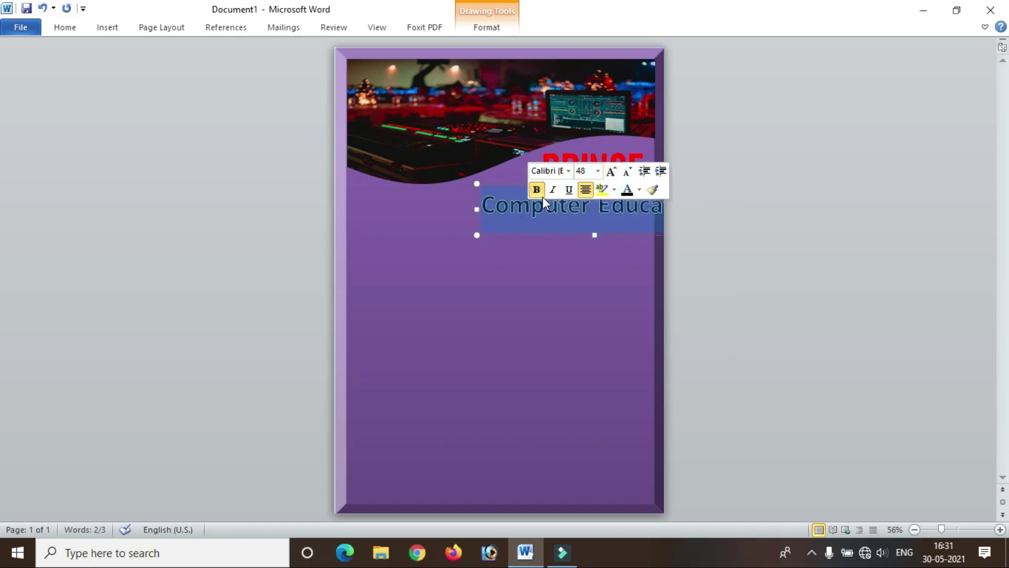
click(568, 171)
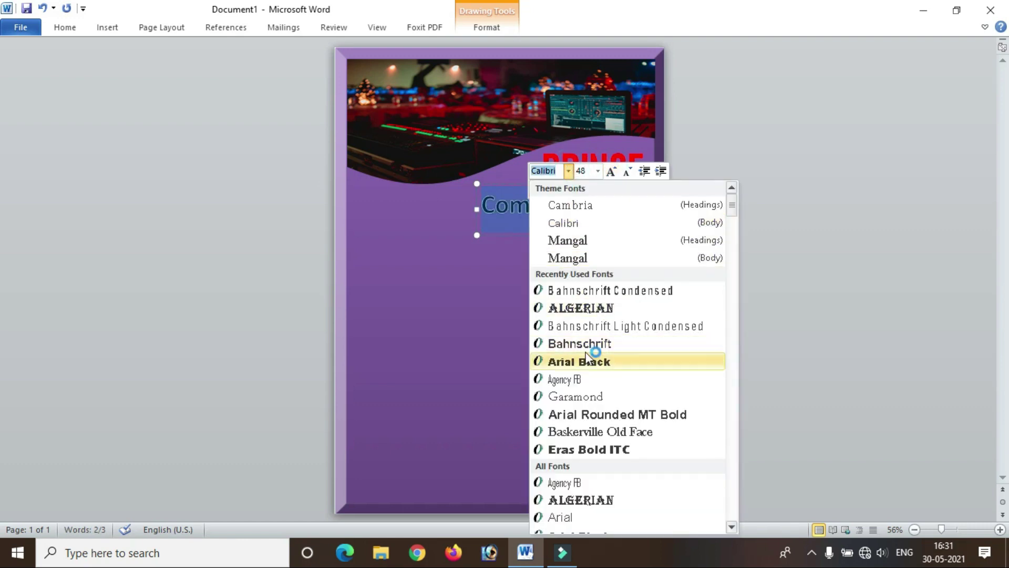
click(588, 449)
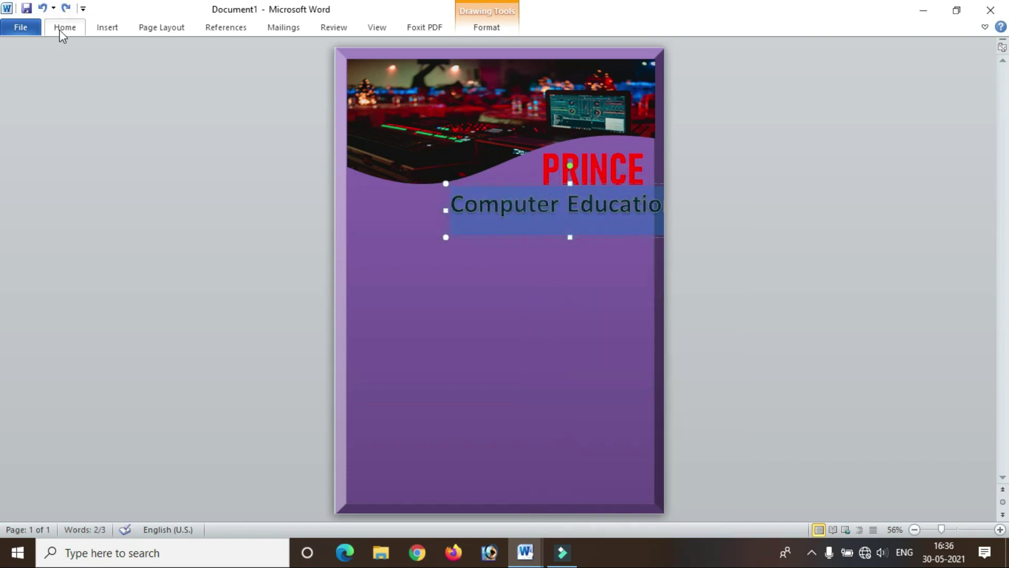
Switch the subtitle font to Agency FB, enlarge it, and widen its box to one line
click(63, 29)
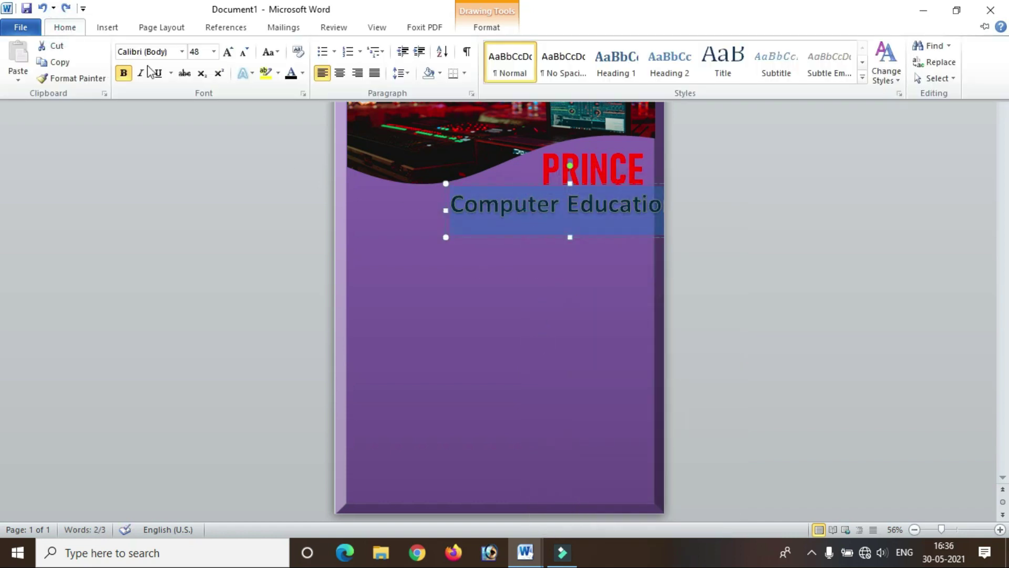
click(182, 51)
click(164, 169)
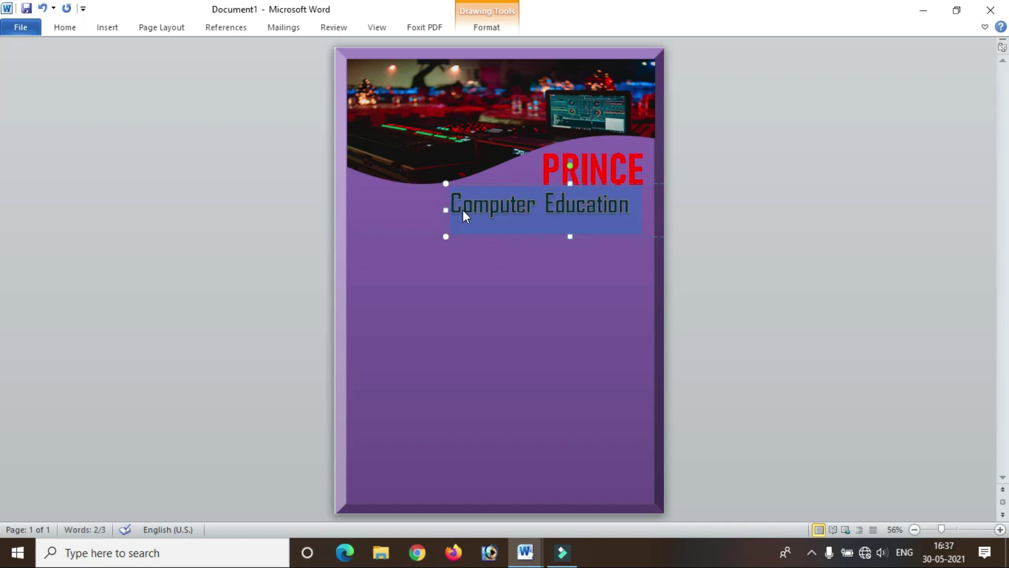
click(64, 26)
click(226, 49)
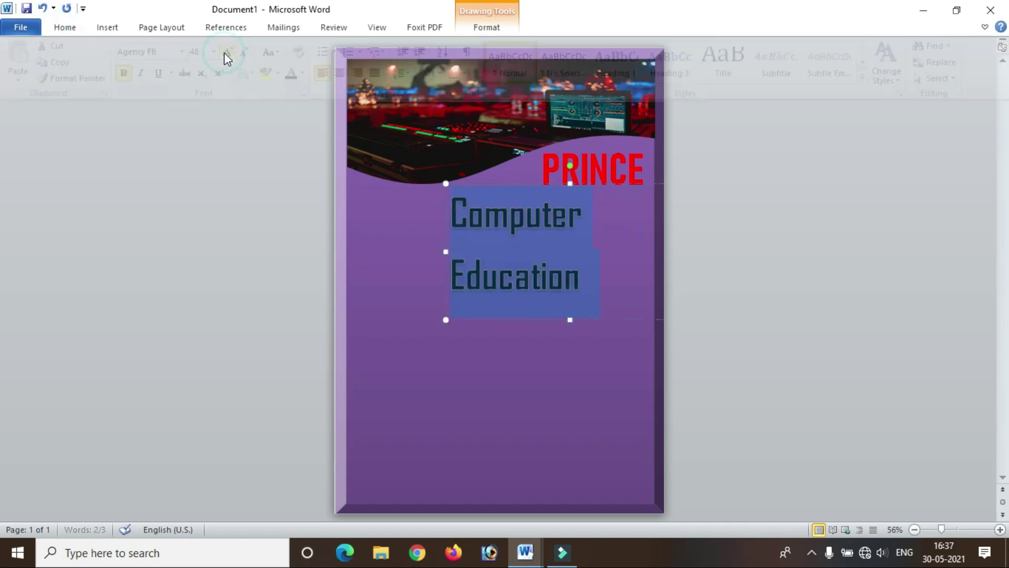
drag(444, 252, 407, 249)
Set the Computer Education text to size 55 and shift its box under PRINCE
double_click(511, 219)
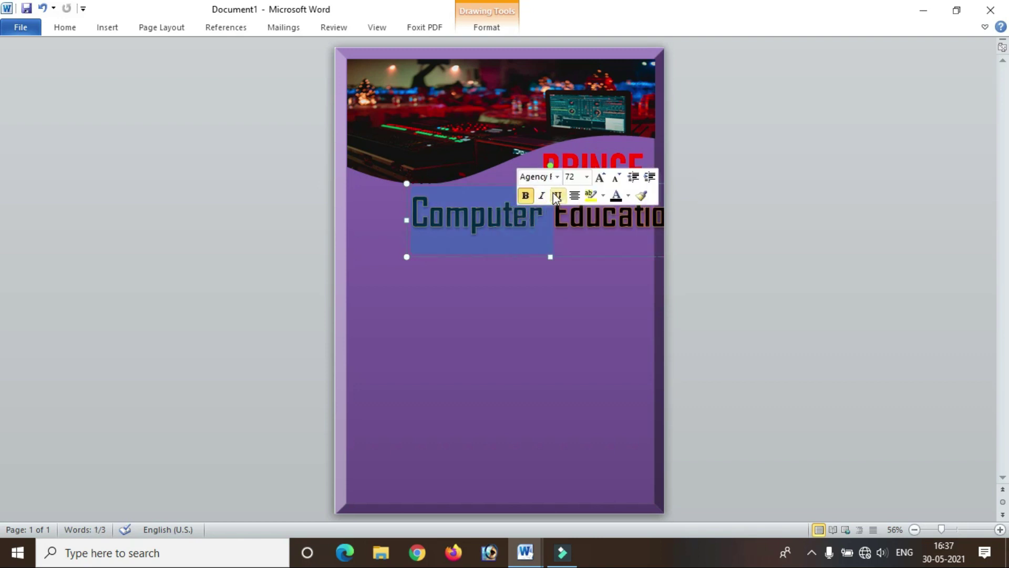
text(55)
key(Return)
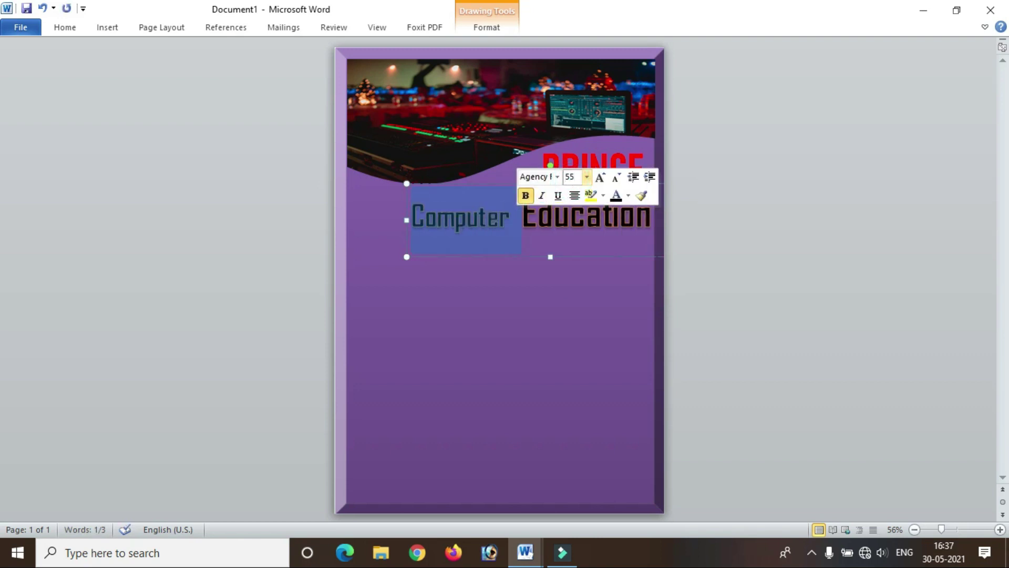
triple_click(573, 219)
click(632, 181)
key(Return)
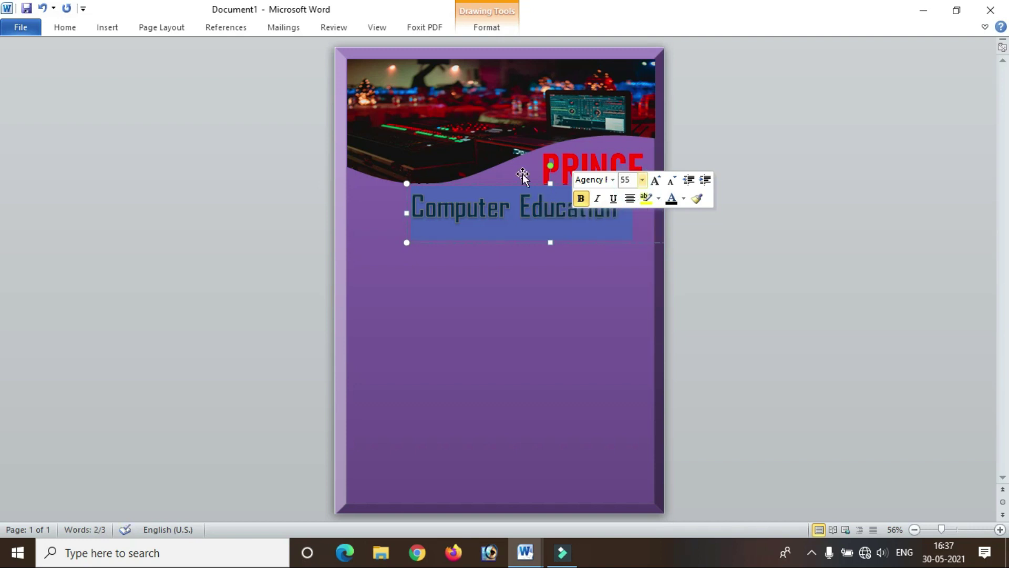
click(499, 205)
mouse_move(406, 214)
mouse_down()
mouse_move(443, 216)
mouse_move(435, 210)
mouse_up()
click(515, 284)
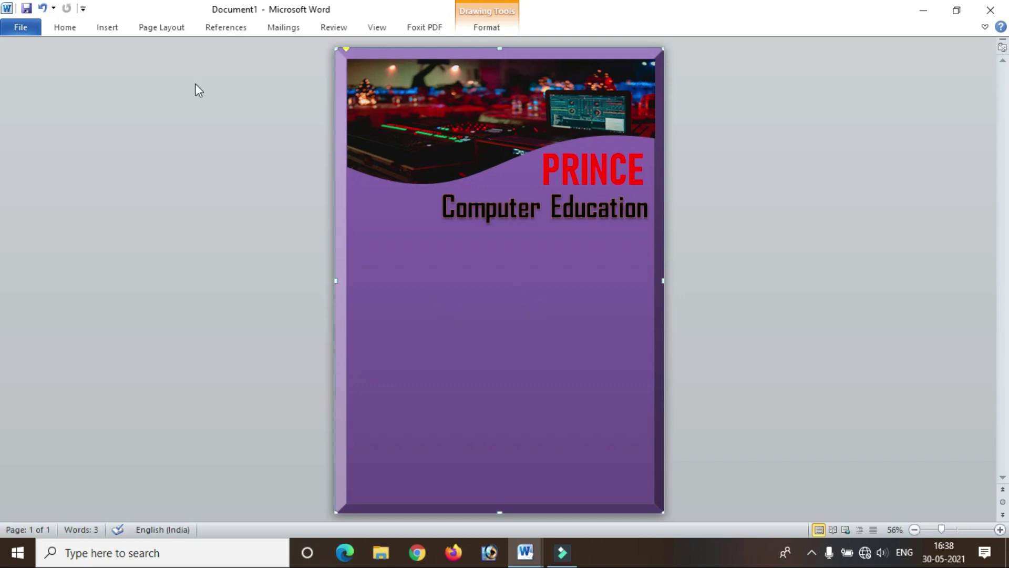
click(107, 27)
Draw a banner shape along the bottom of the page
click(221, 71)
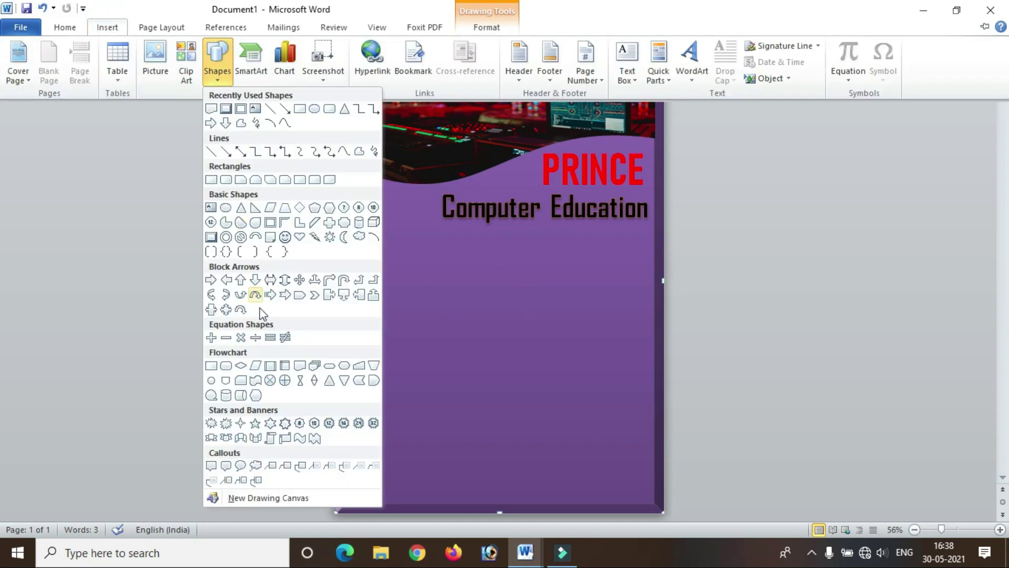
click(284, 439)
drag(345, 448, 657, 508)
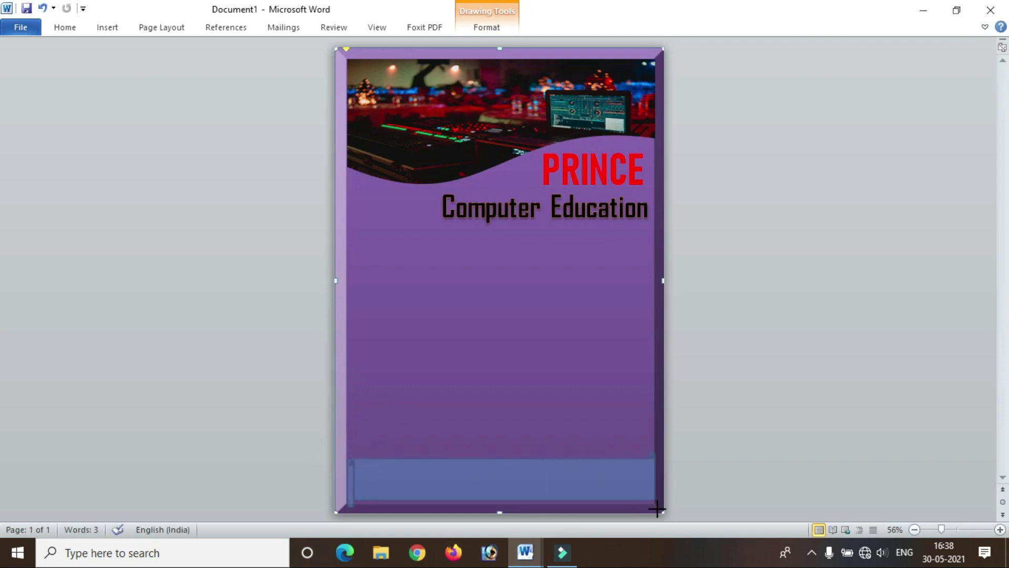
drag(657, 508, 657, 508)
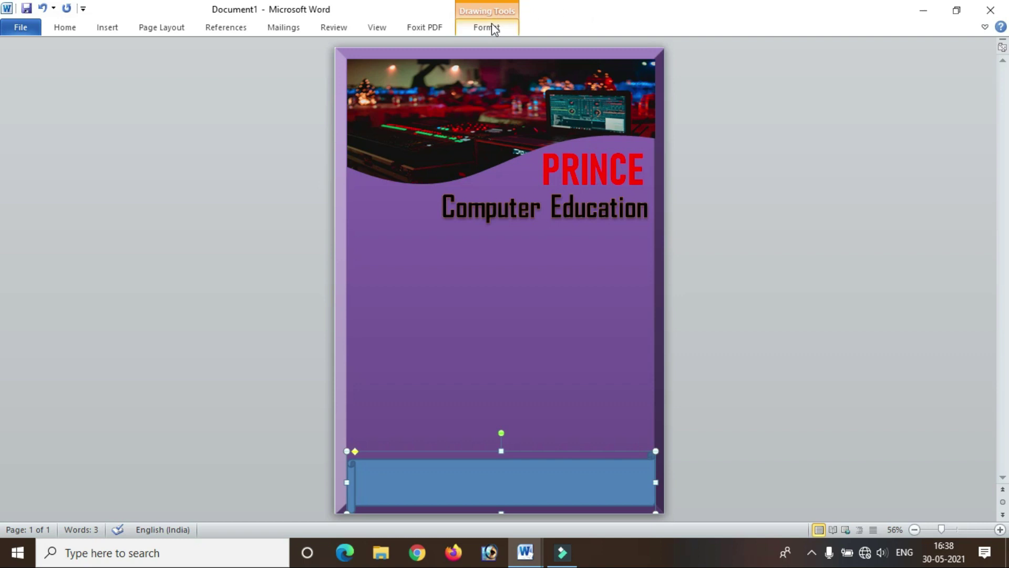
Flip the banner horizontally
click(498, 25)
click(893, 78)
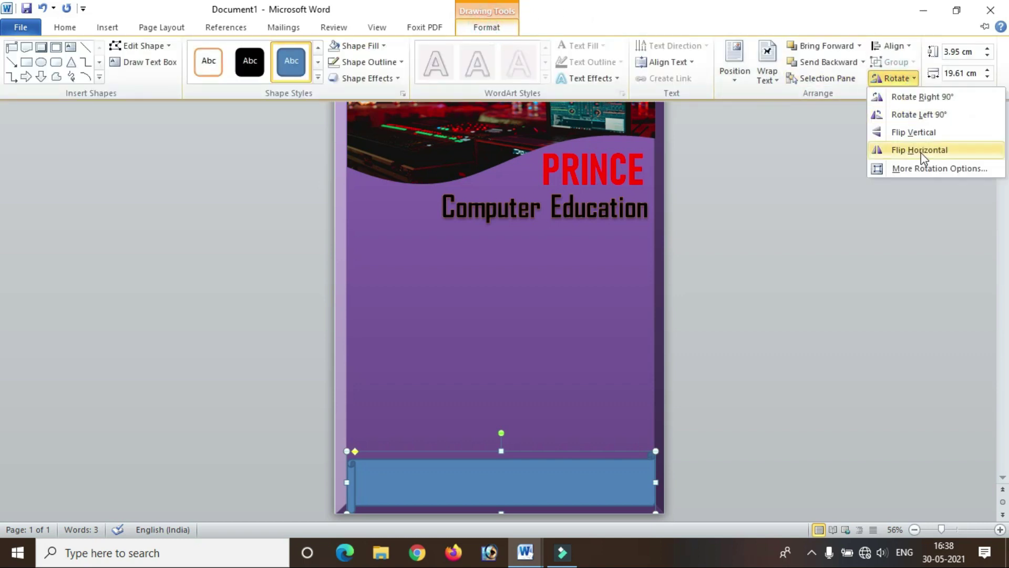
click(921, 151)
click(493, 29)
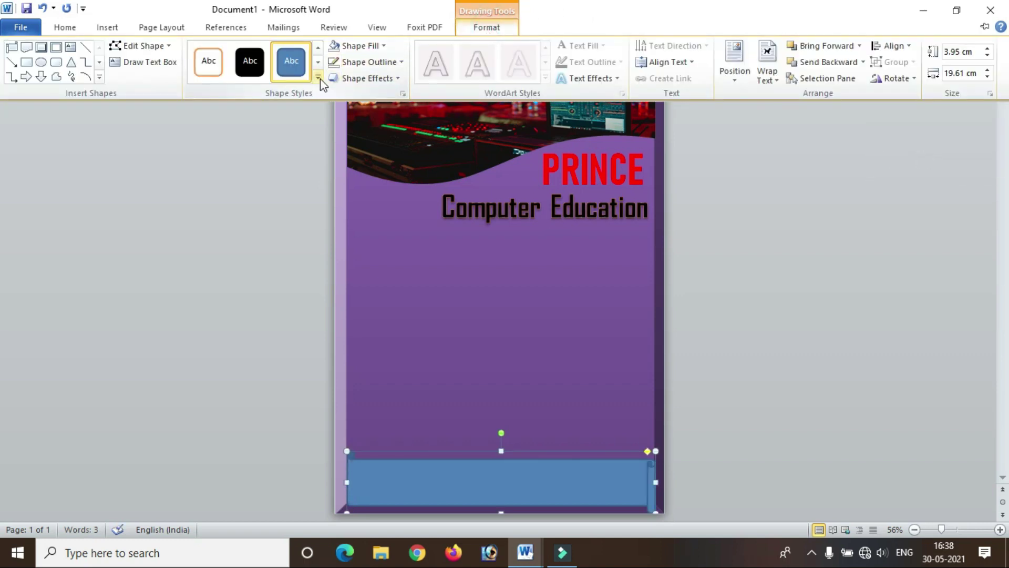
Apply a black shape style to the banner and move it up slightly
click(318, 77)
click(209, 267)
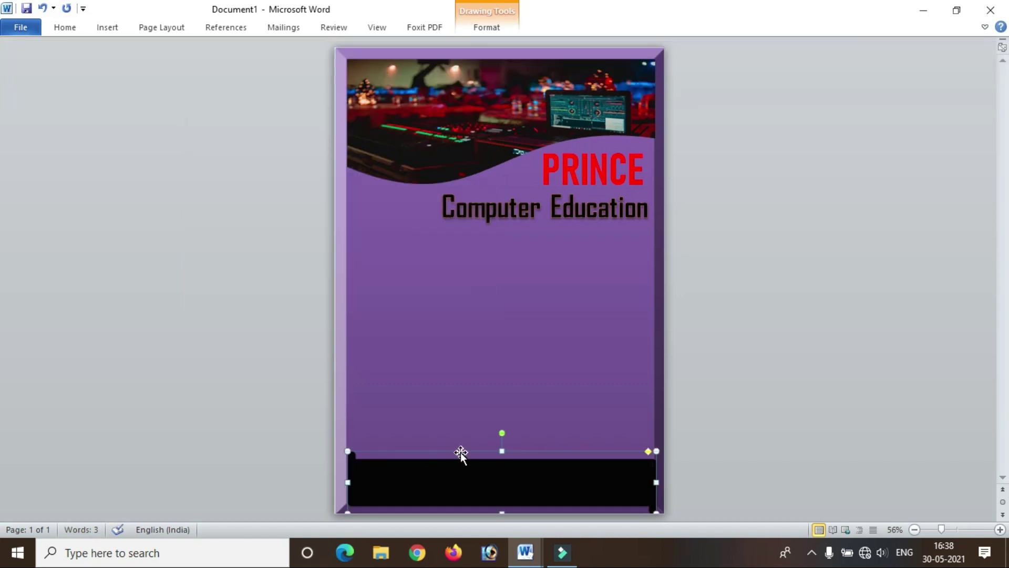
drag(498, 457, 499, 450)
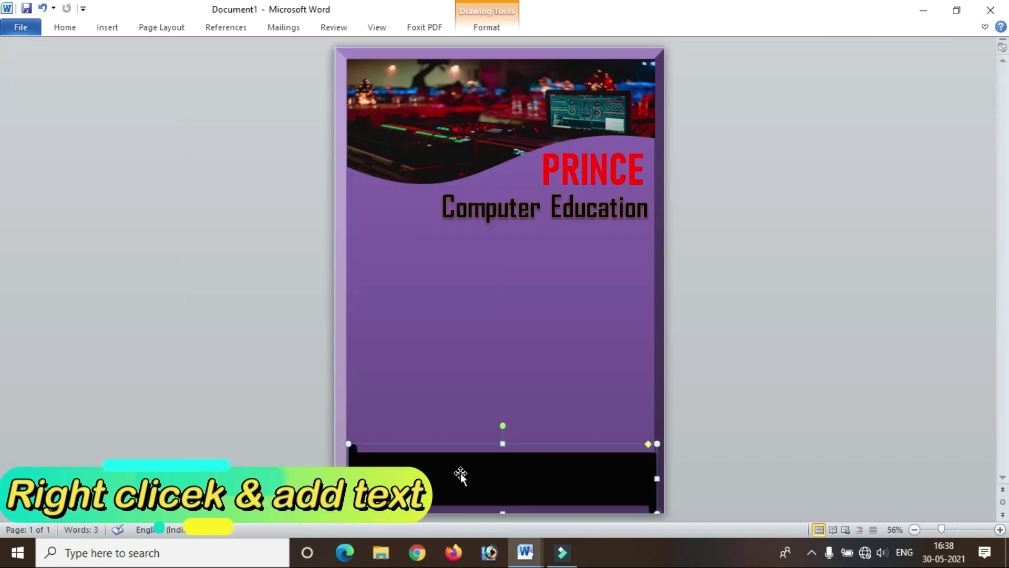
right_click(438, 471)
Add text to the banner, typing the location address on the first line
click(483, 284)
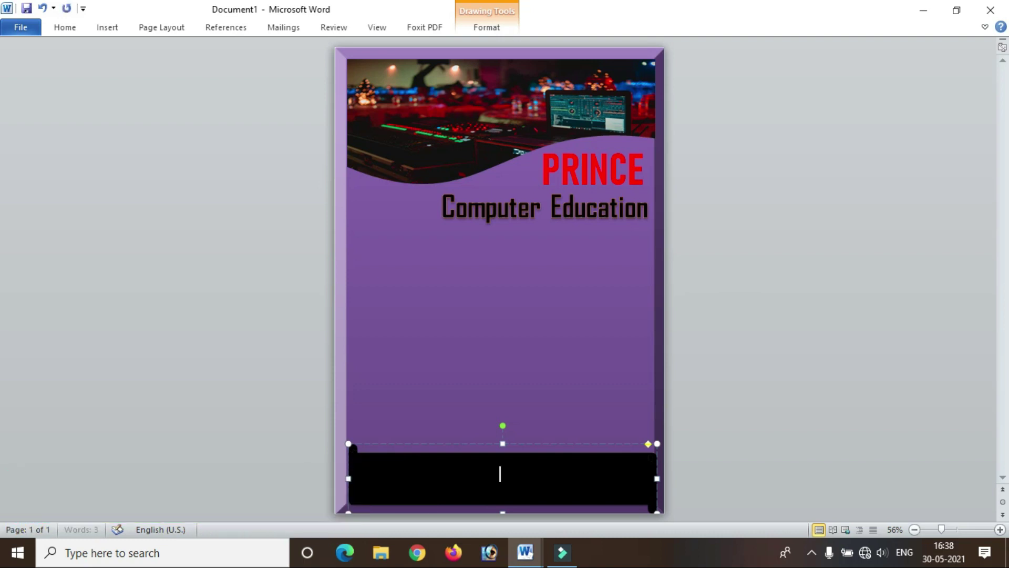
text(Main Bus Stand )
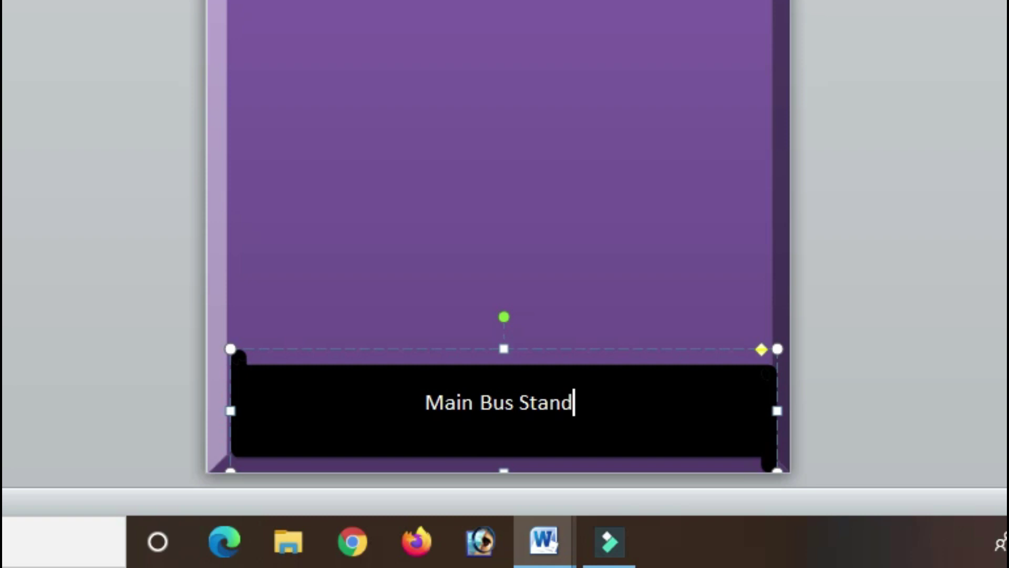
text(, Lo)
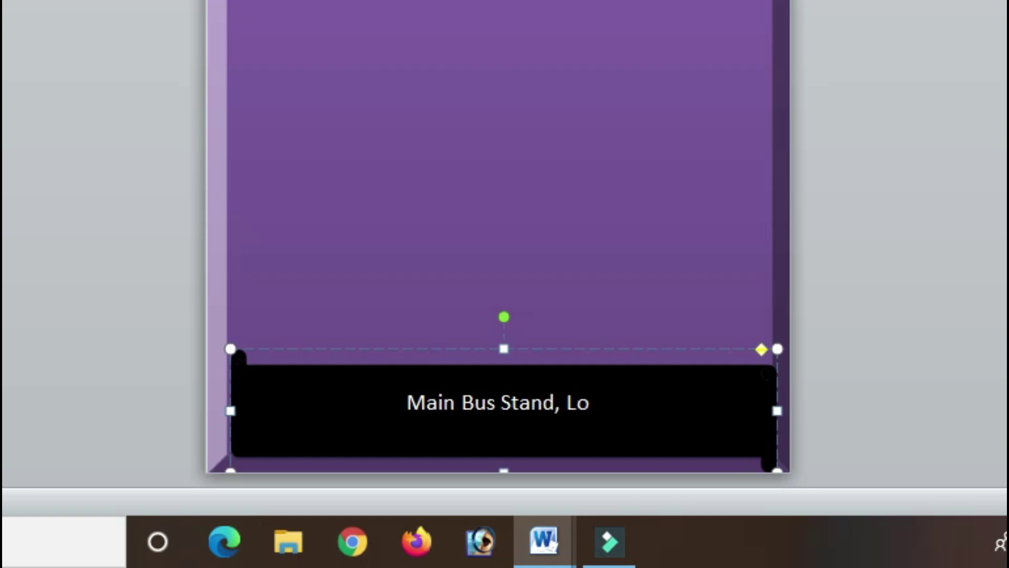
text(sal)
key(Return)
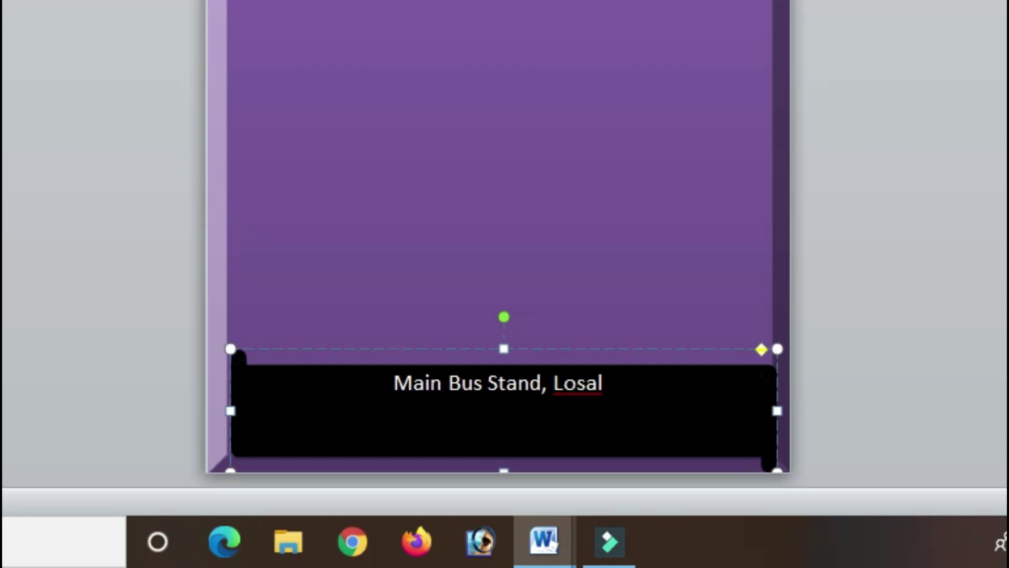
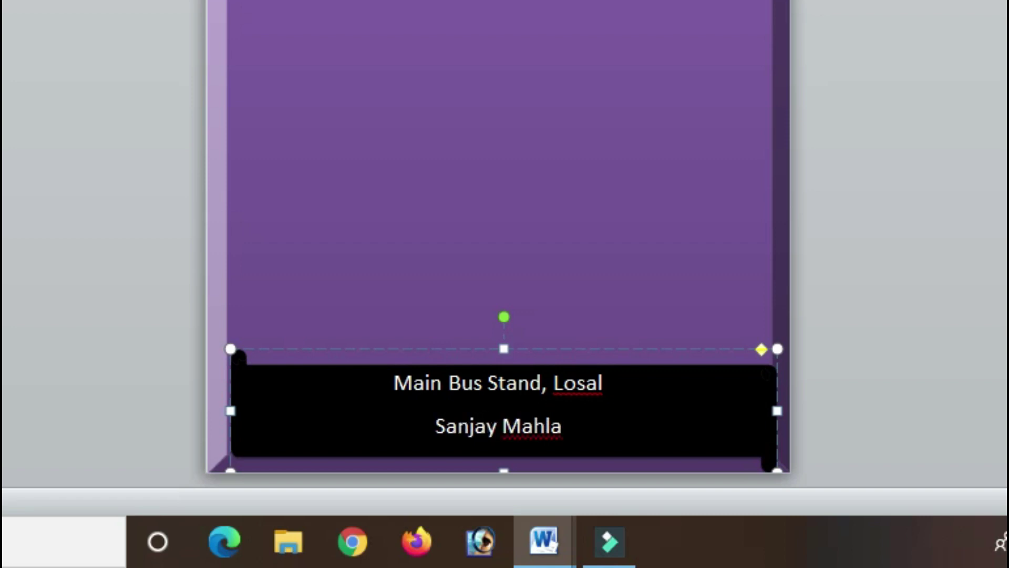
Type the contact's name and mobile number on the second line, then select all banner text
text(           Mob.N. 95877895...)
key(ctrl+a)
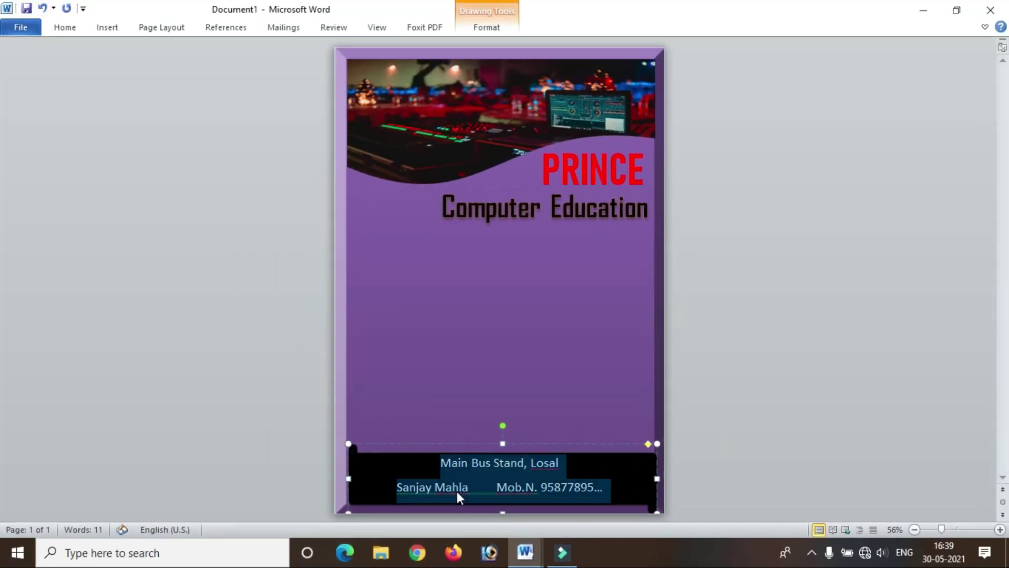
Set the banner text to single line spacing with no extra space after paragraphs
click(67, 29)
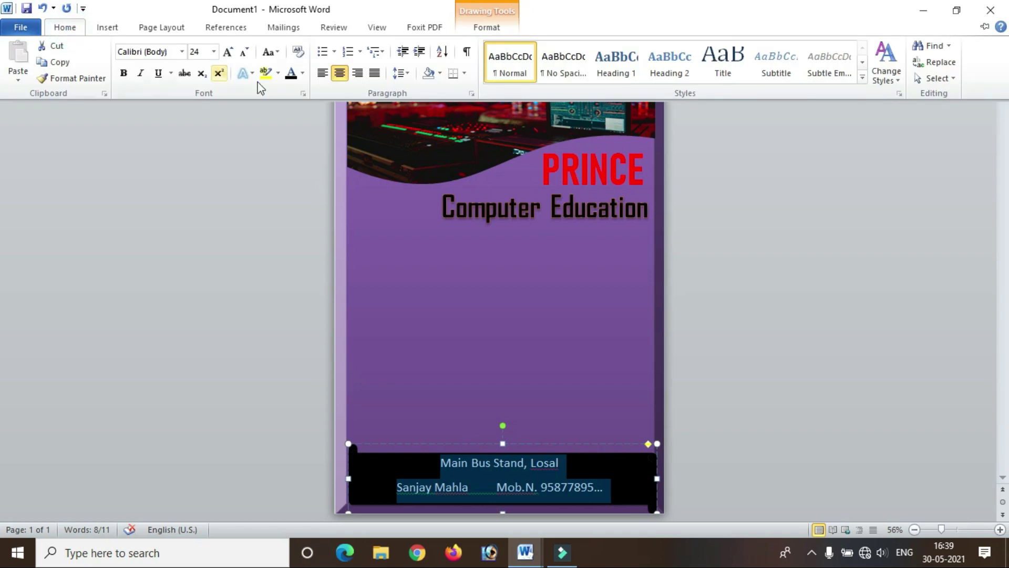
click(408, 73)
click(410, 90)
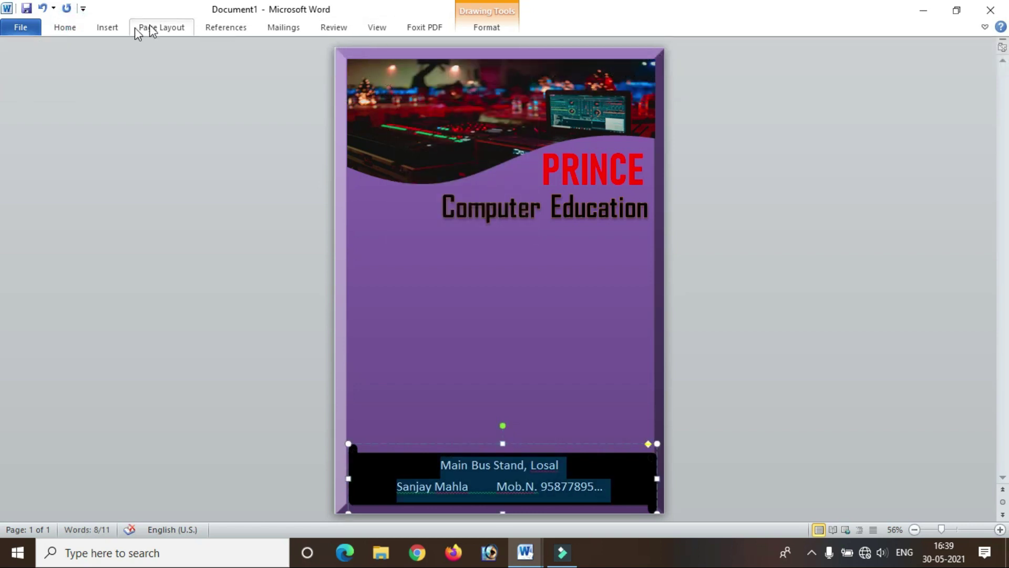
click(65, 28)
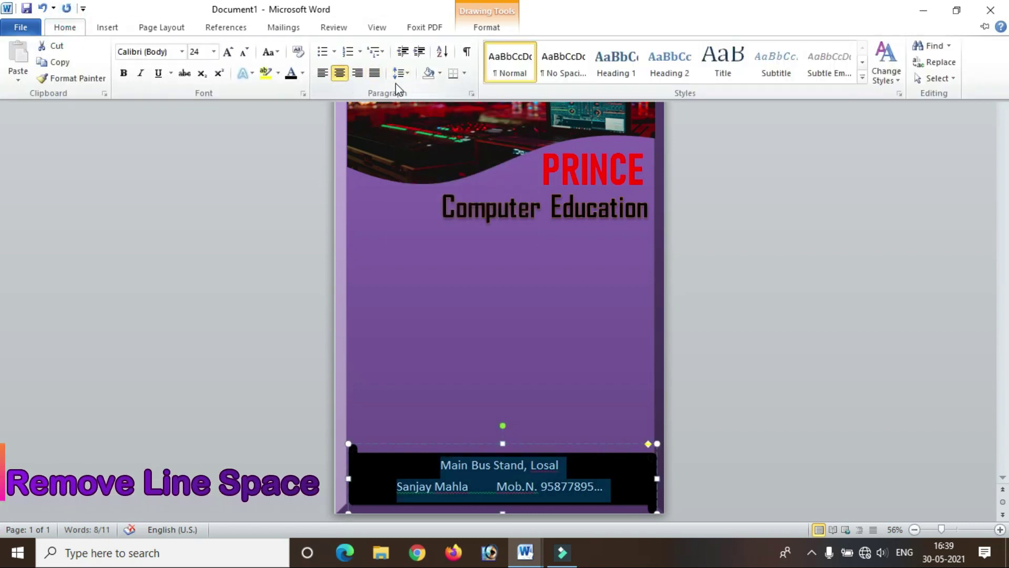
click(400, 74)
click(456, 233)
Make both banner lines bold and enlarge their text
click(64, 28)
click(124, 73)
click(71, 27)
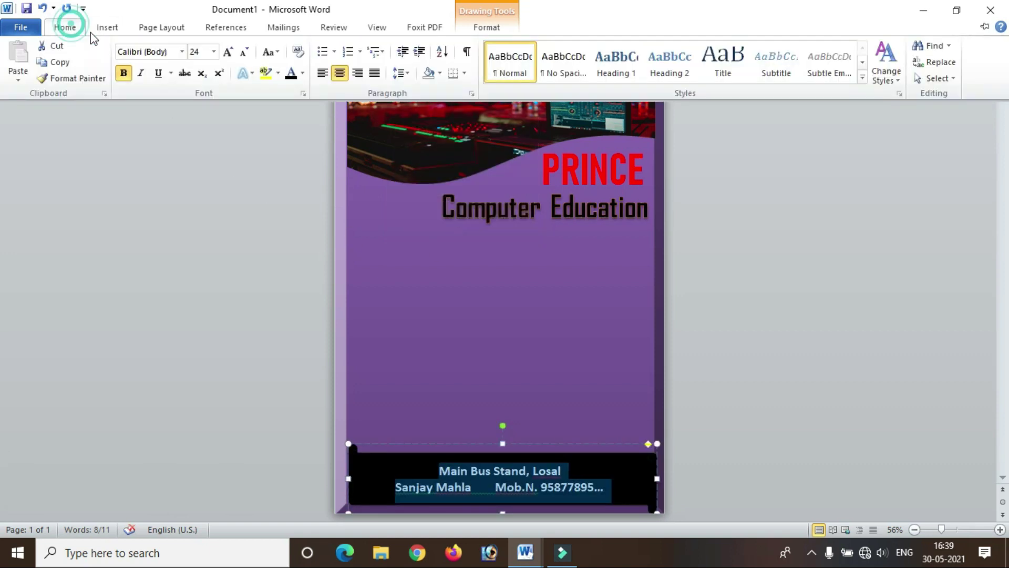
click(229, 52)
key(ctrl+a)
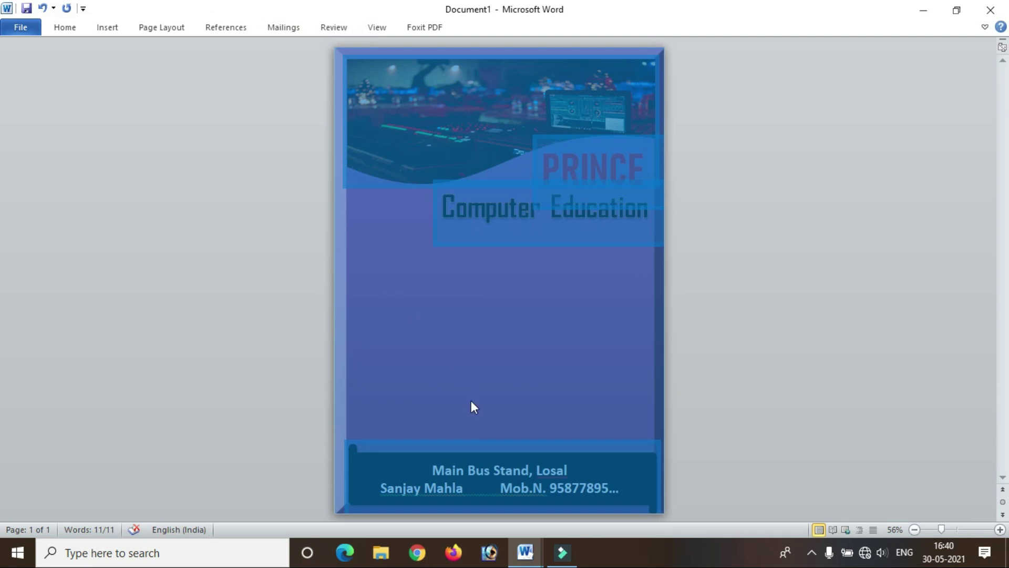
click(442, 472)
triple_click(443, 472)
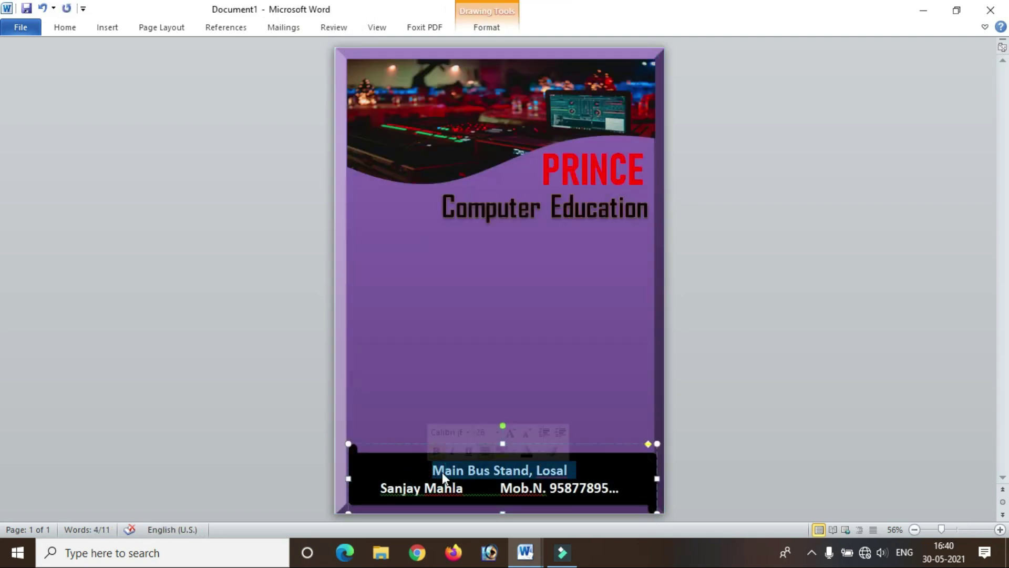
key(shift+Down)
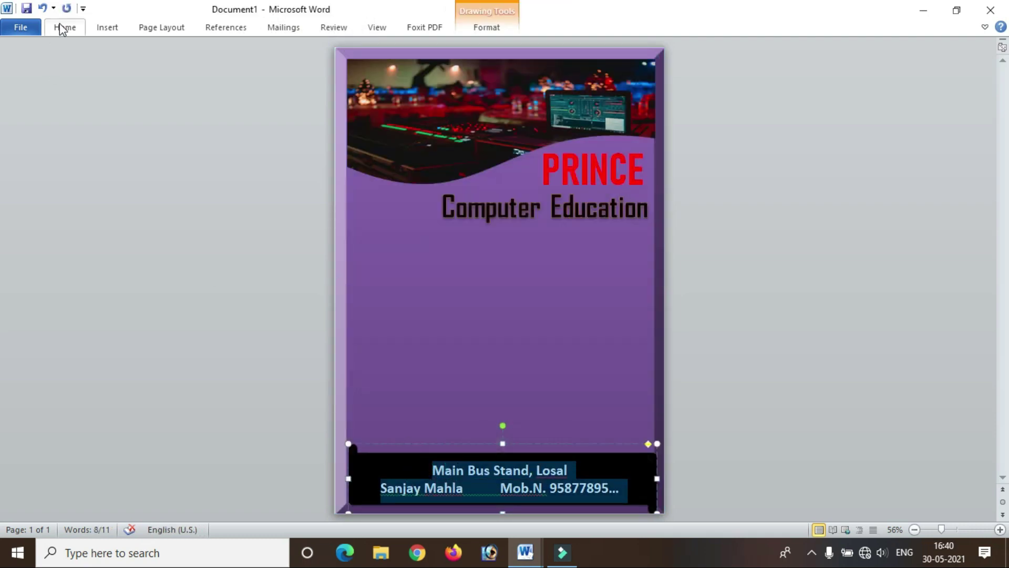
click(62, 28)
click(229, 52)
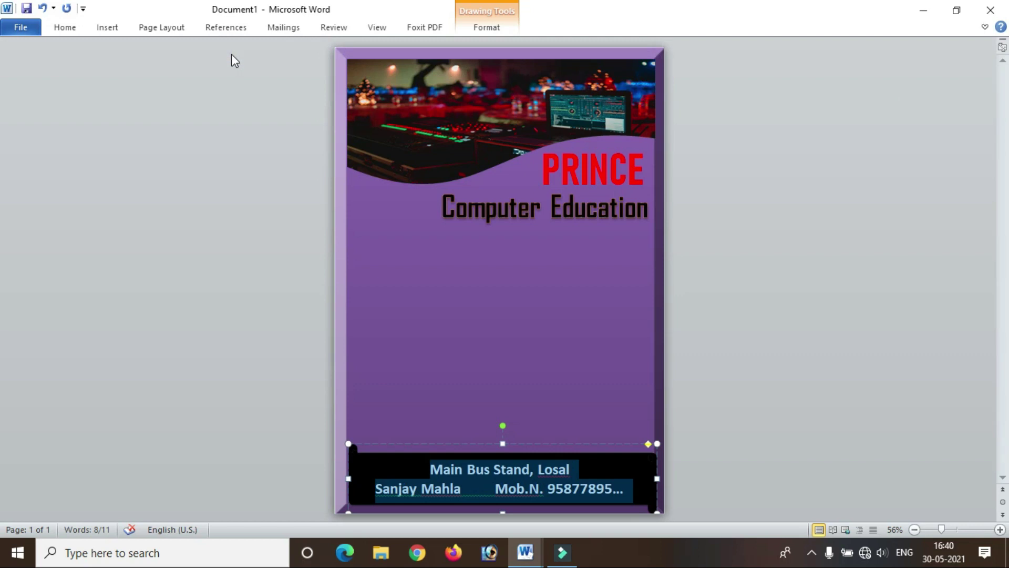
Set the banner in Baskerville Old Face, first line size 36 and contact line size 30
click(80, 27)
click(181, 51)
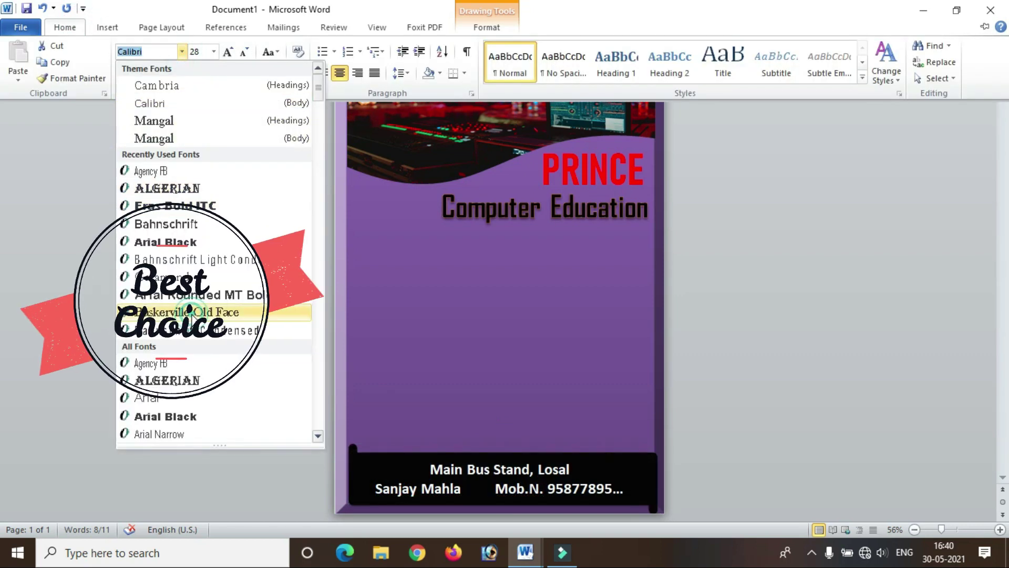
click(189, 312)
drag(423, 470, 581, 469)
click(660, 424)
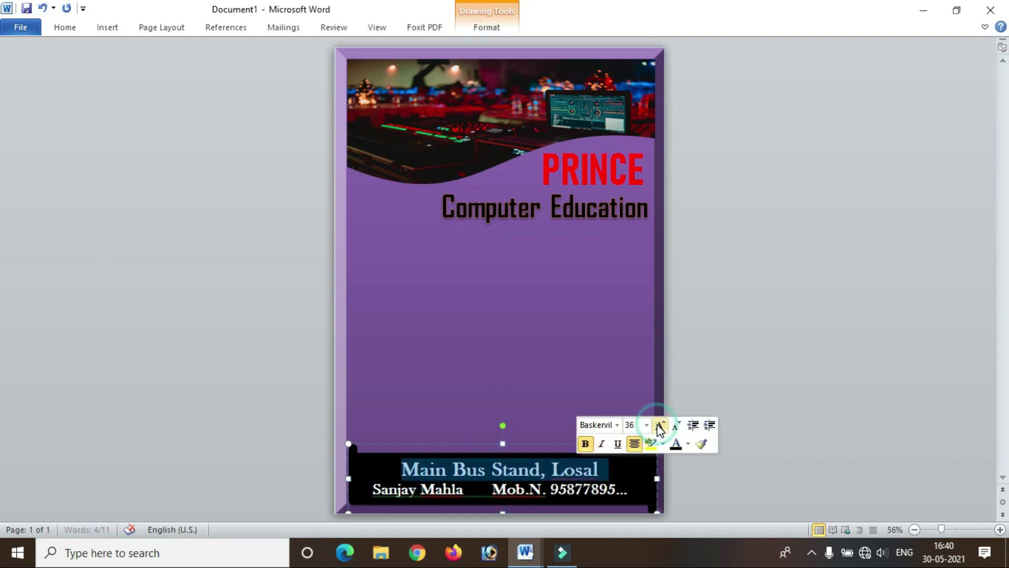
key(Escape)
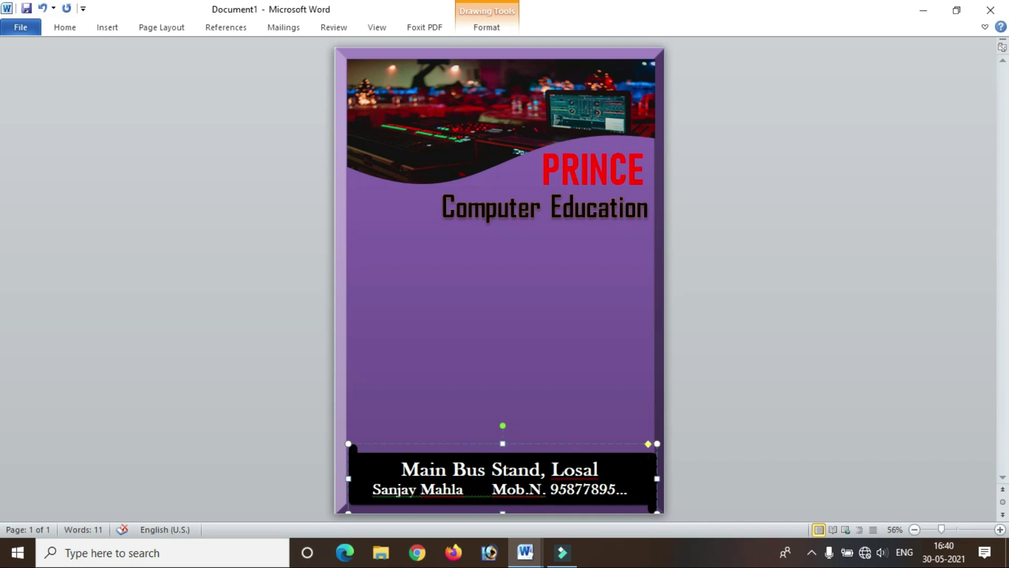
drag(372, 489, 615, 489)
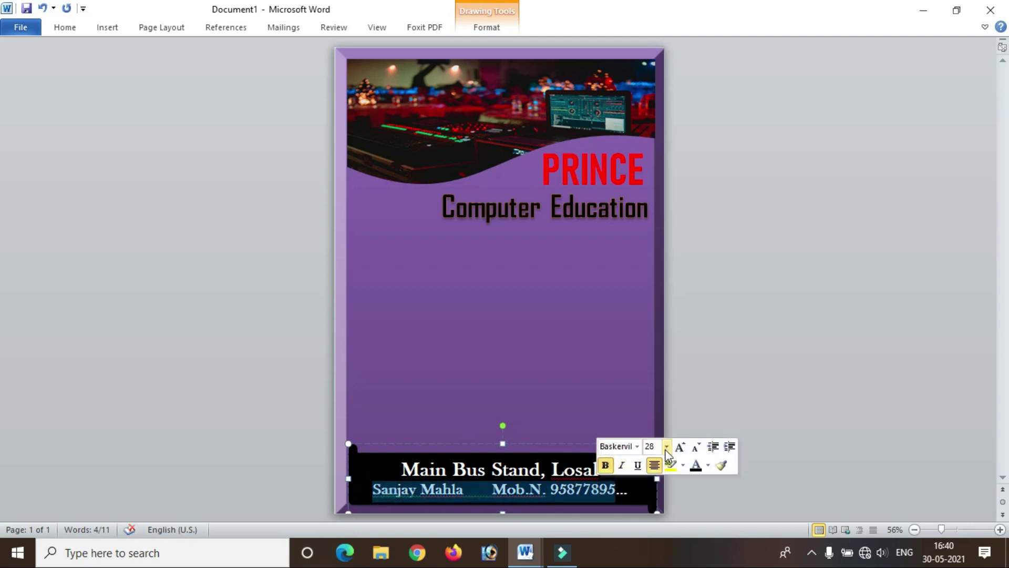
click(657, 447)
text(30)
key(Return)
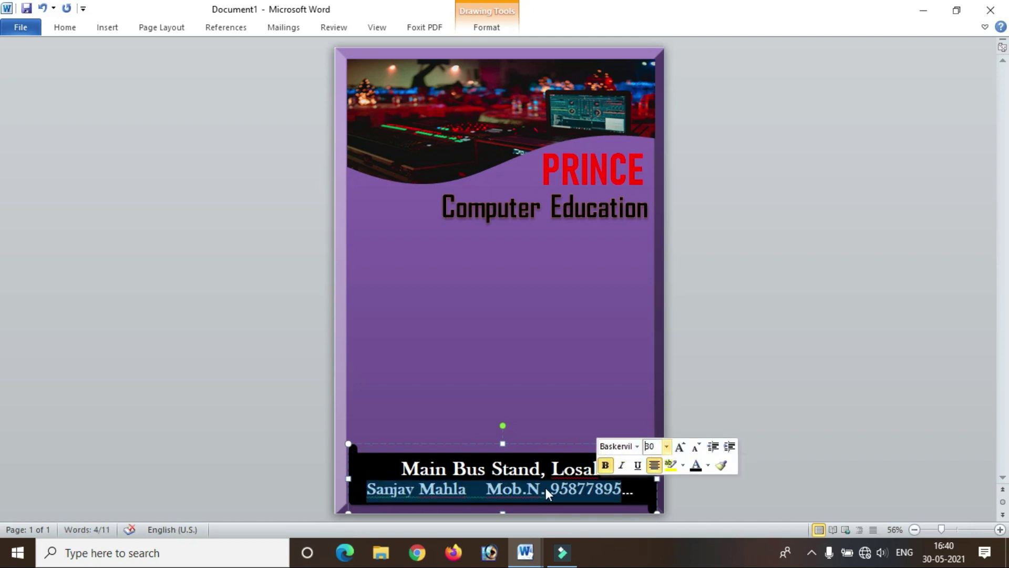
Lower the footer text box's top edge slightly and finish editing the footer
click(506, 402)
click(636, 448)
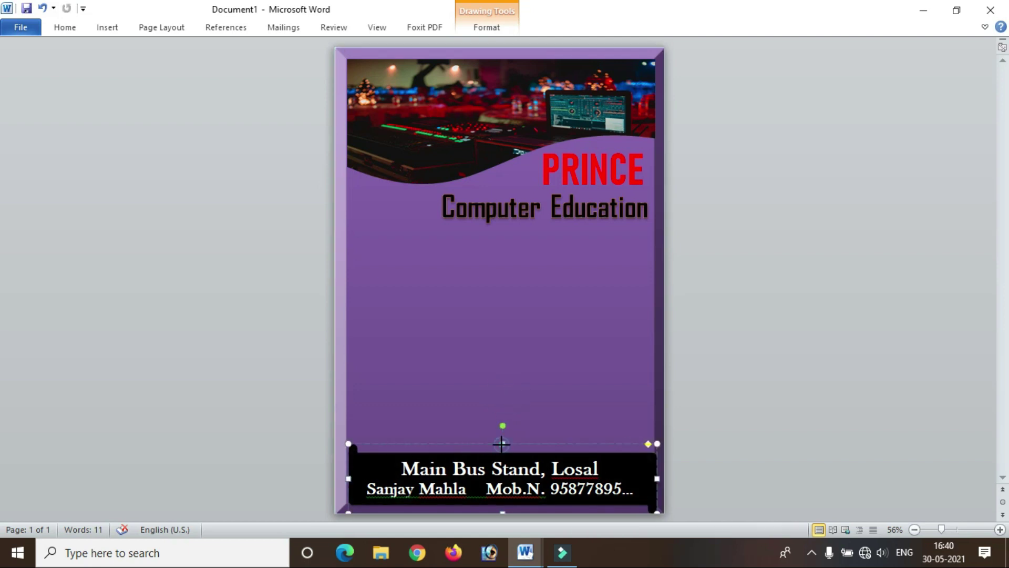
drag(501, 444, 501, 448)
click(459, 396)
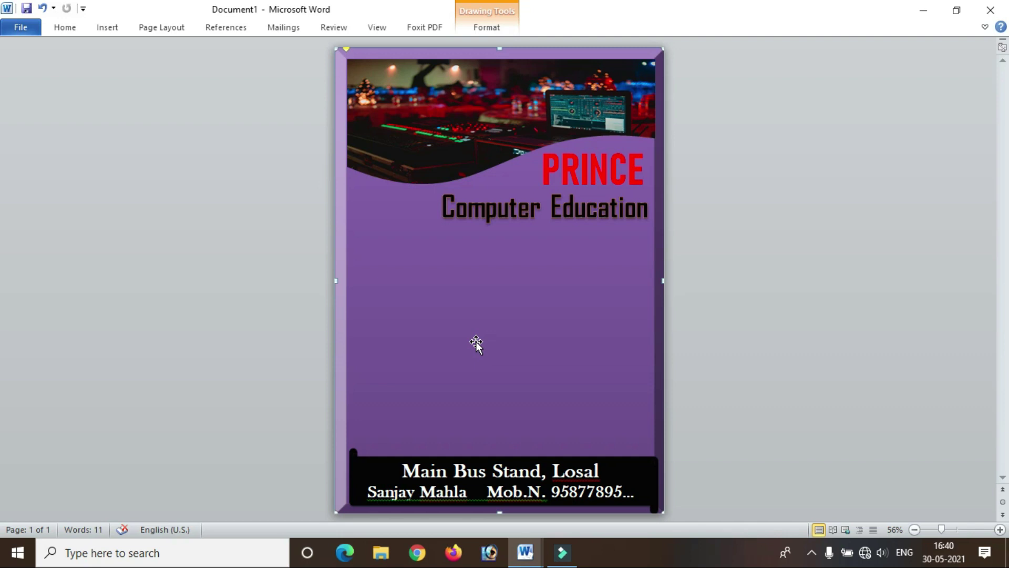
click(485, 492)
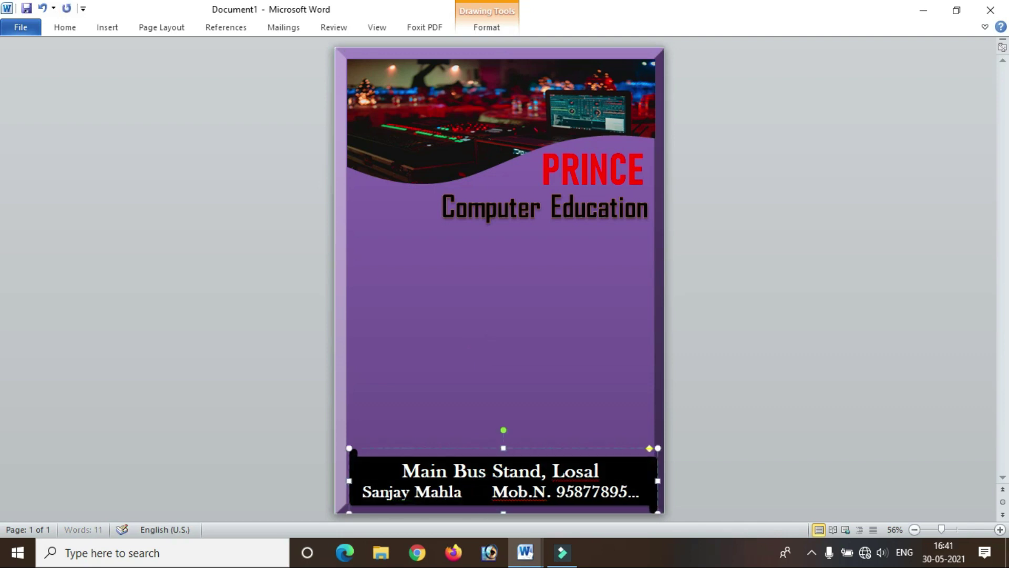
click(495, 355)
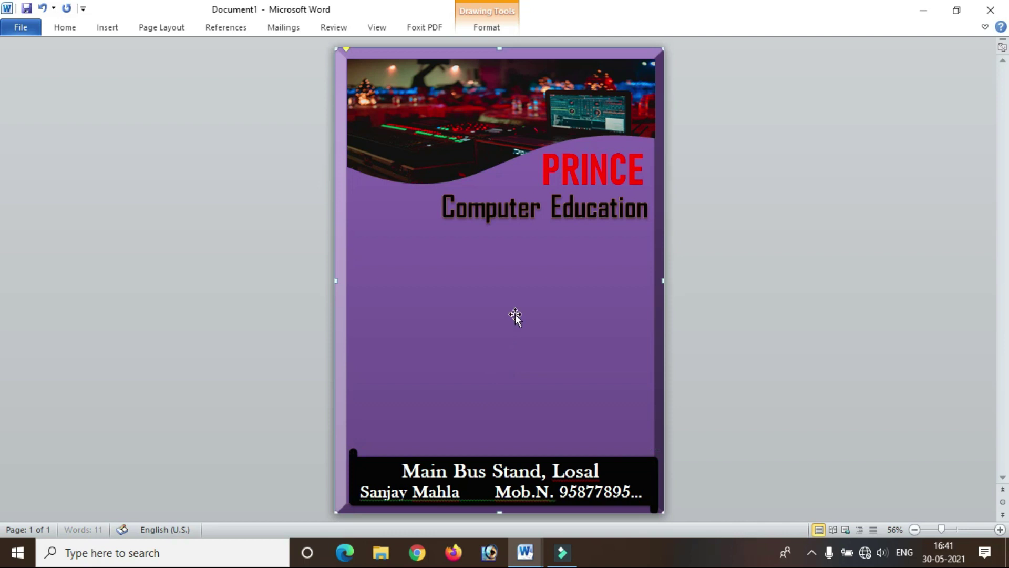
Draw a tall rounded rectangle on the right side of the poster
click(107, 27)
click(217, 63)
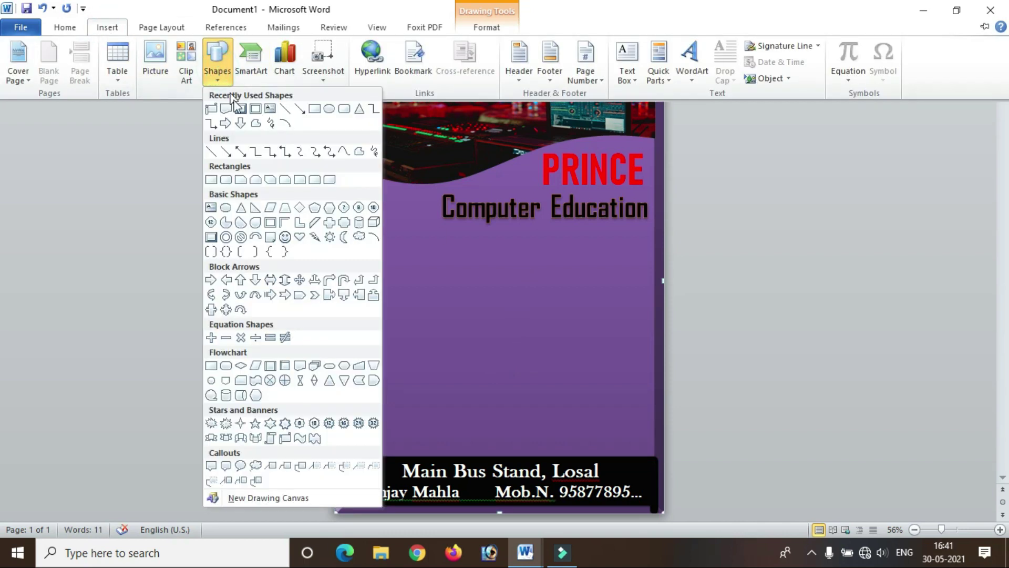
click(313, 181)
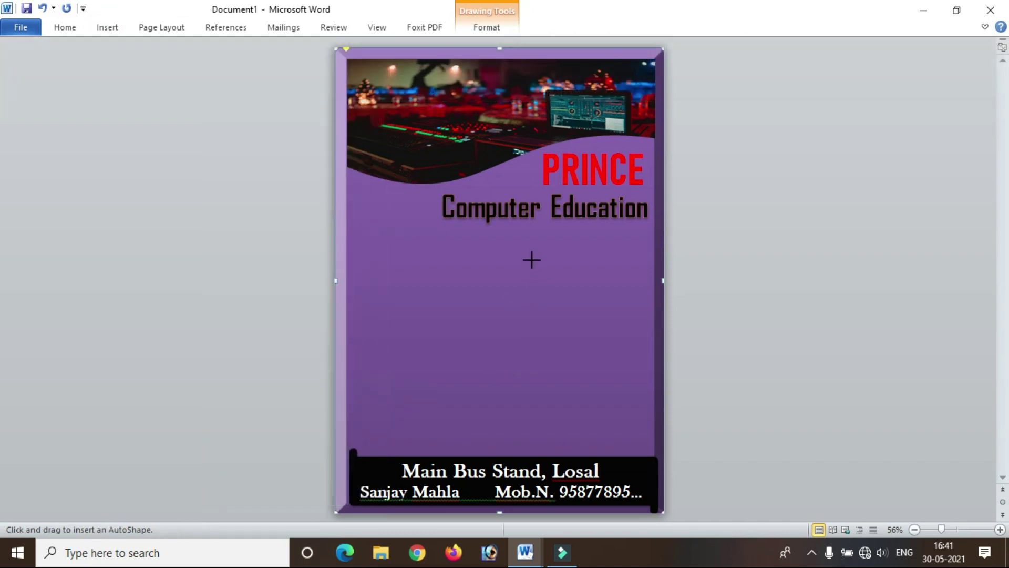
mouse_move(477, 227)
mouse_down()
mouse_move(660, 428)
mouse_move(655, 455)
mouse_up()
Fill the shape with the Untitled-1 copy photo from F:\Youtube\image
click(484, 28)
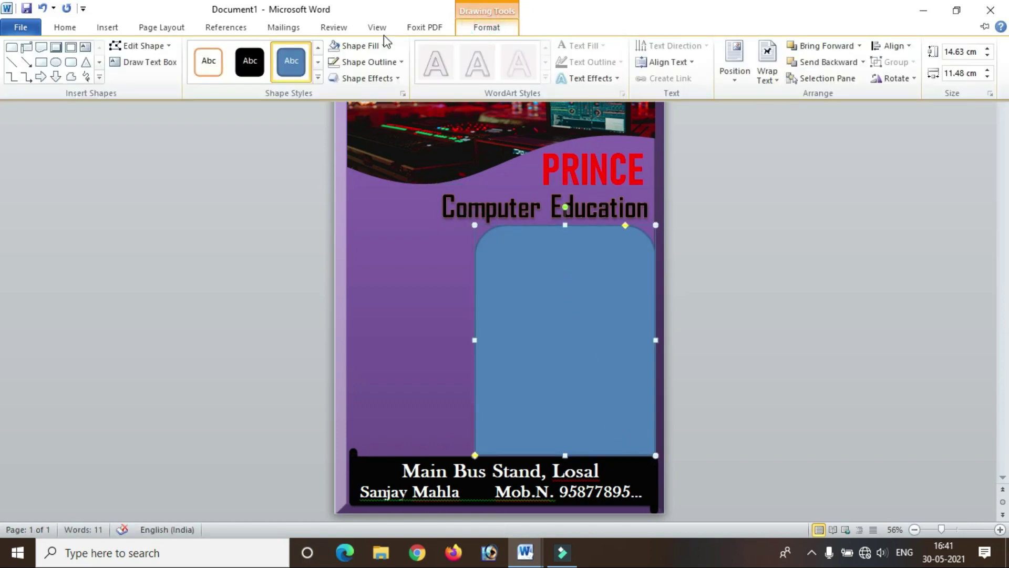
click(363, 47)
click(374, 202)
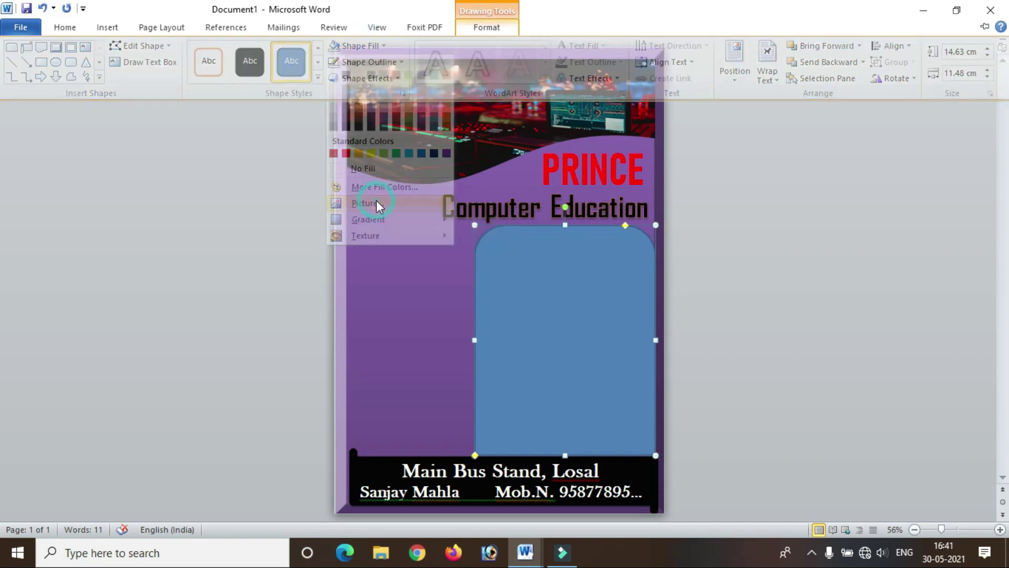
scroll(168, 108, down, 5)
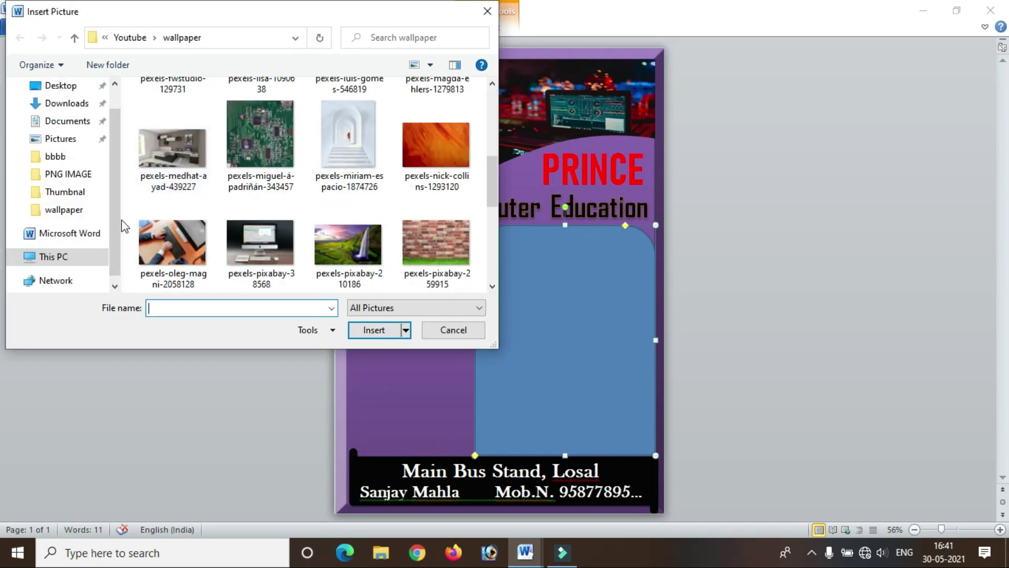
click(57, 256)
double_click(228, 258)
scroll(221, 262, down, 3)
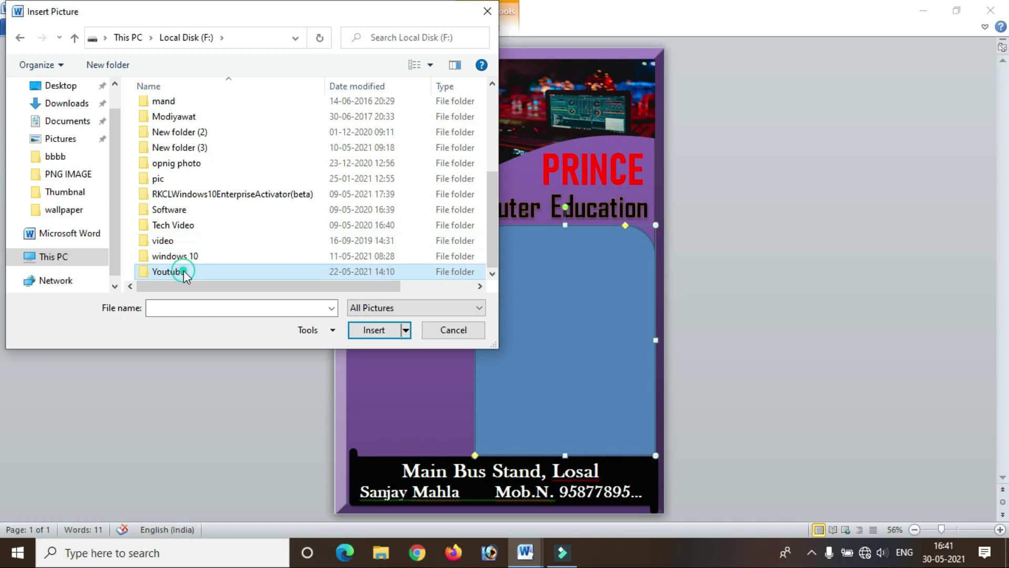
double_click(184, 271)
double_click(197, 150)
scroll(270, 187, down, 5)
scroll(272, 183, down, 5)
scroll(268, 168, down, 3)
double_click(265, 163)
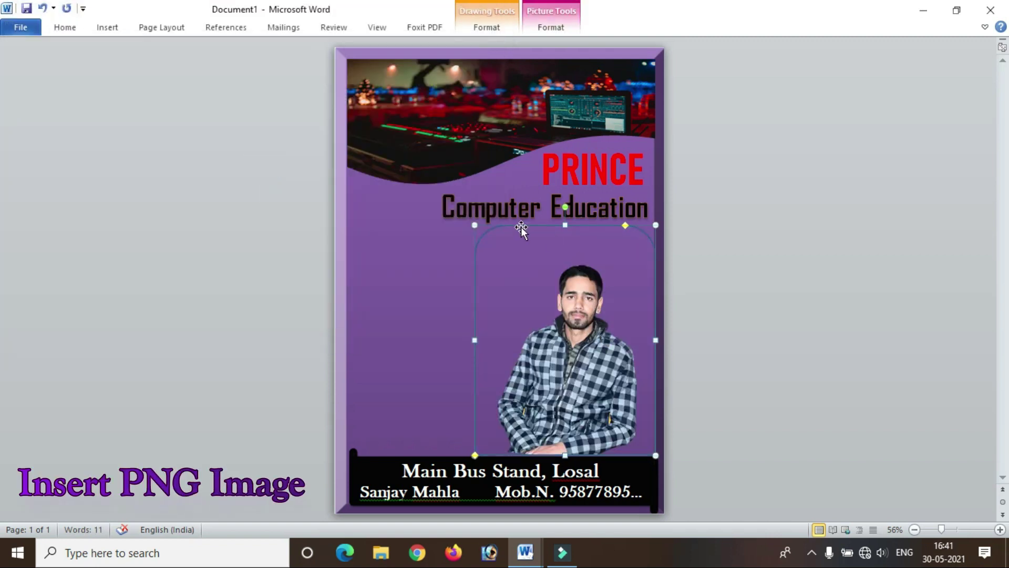
Enlarge the person's photo upward and left, shifting it slightly right
drag(474, 225, 436, 197)
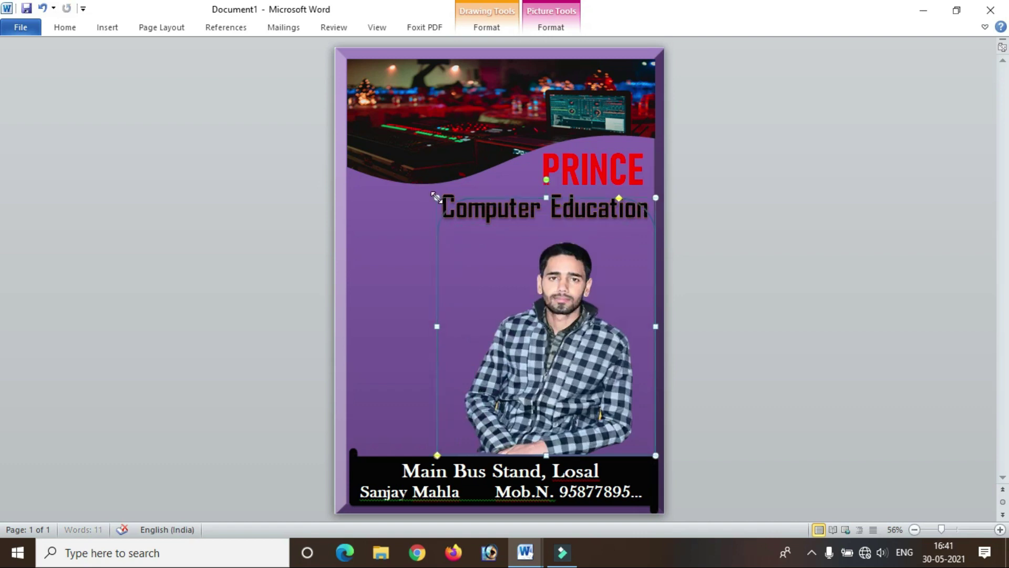
drag(505, 362, 525, 370)
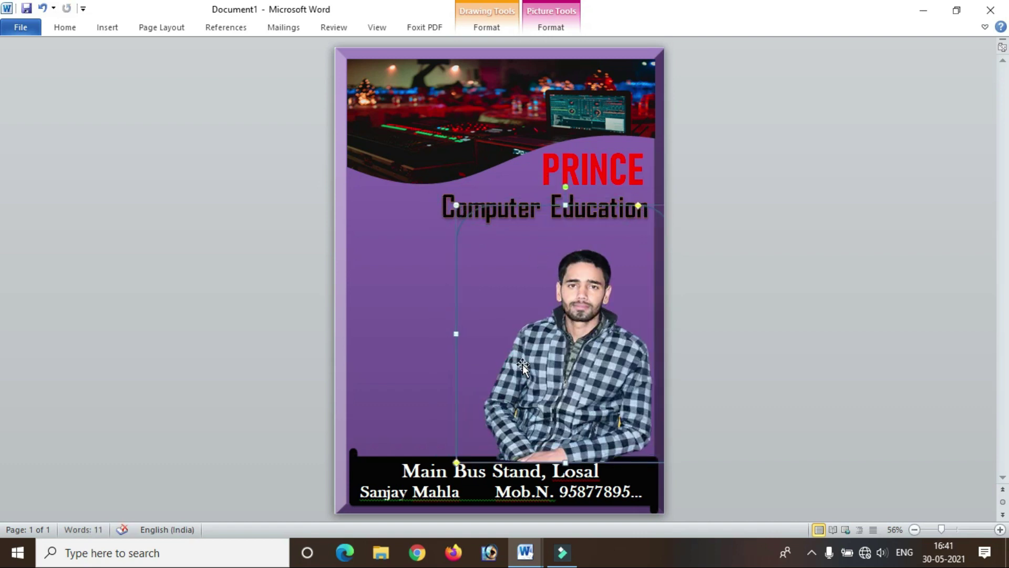
drag(455, 204, 437, 188)
click(551, 27)
click(596, 211)
click(405, 316)
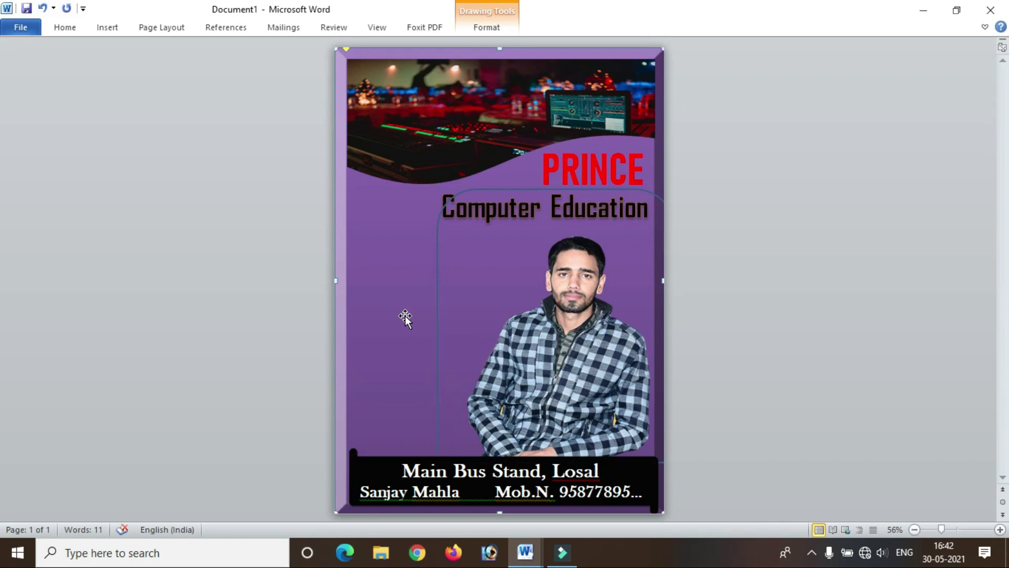
click(387, 243)
click(520, 255)
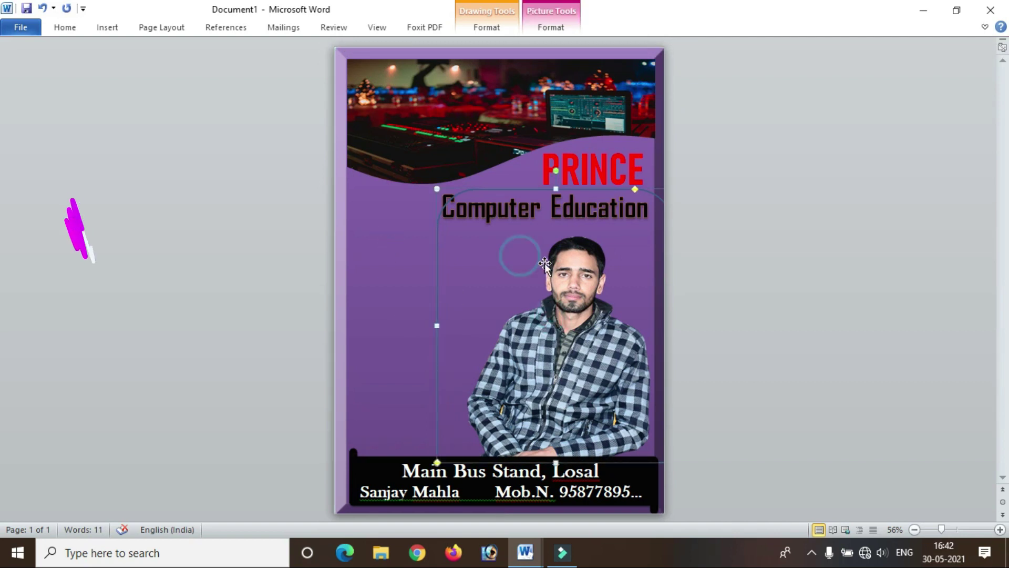
Remove the outline from the photo's frame
click(551, 27)
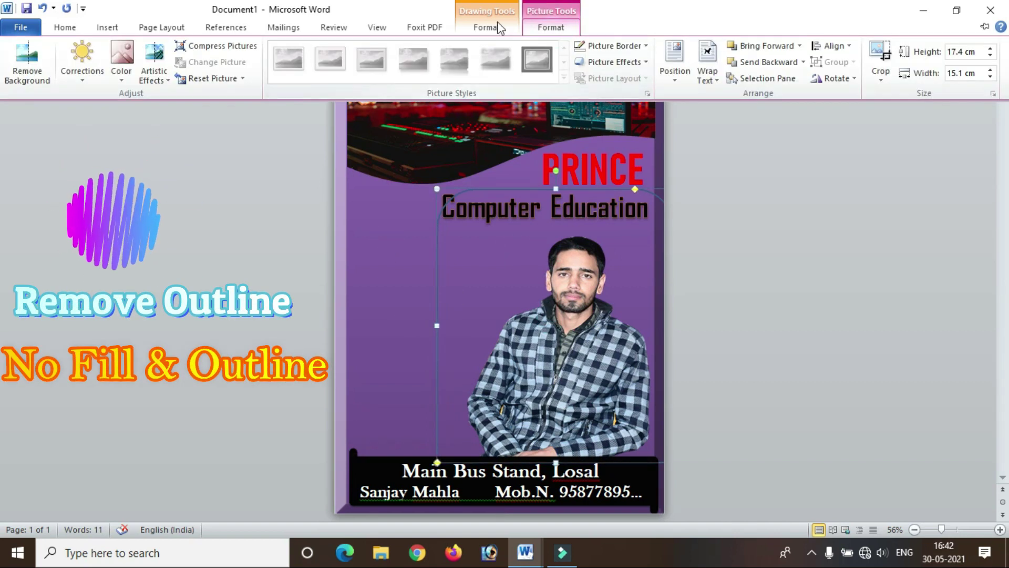
click(487, 28)
click(366, 62)
click(362, 185)
key(ctrl+F1)
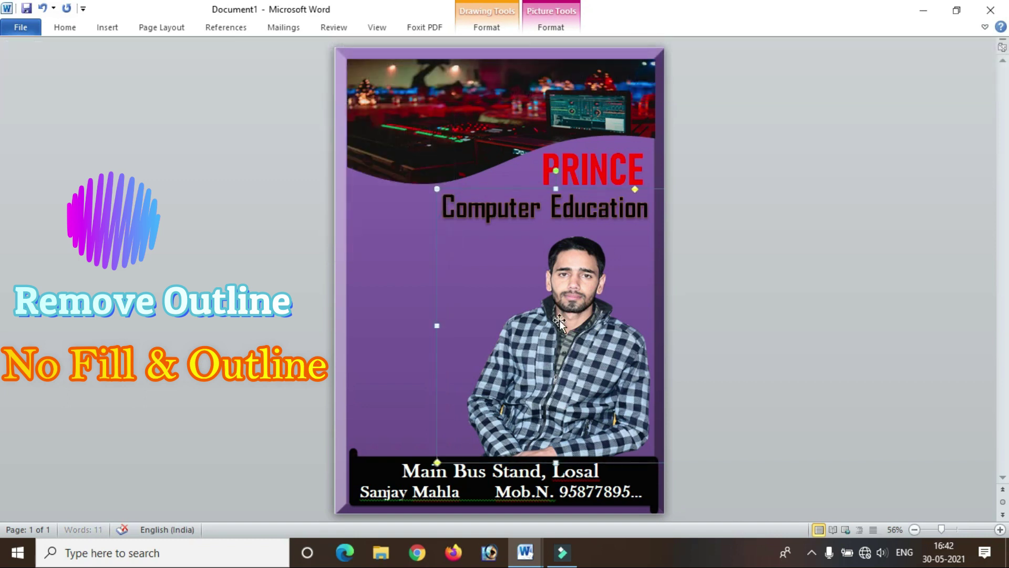
click(395, 300)
Shrink the photo slightly from its top-left corner
click(483, 214)
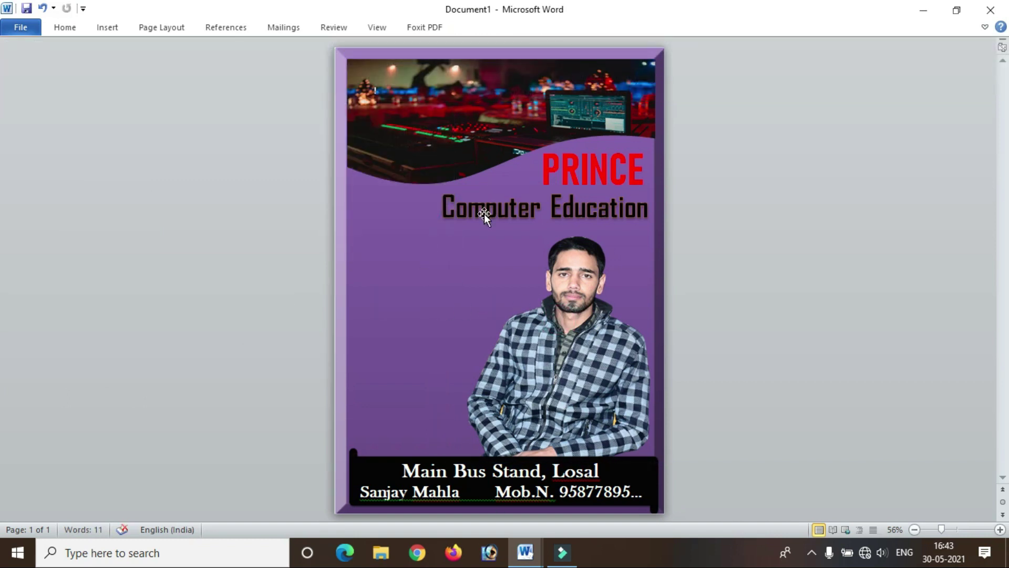
click(431, 205)
click(475, 231)
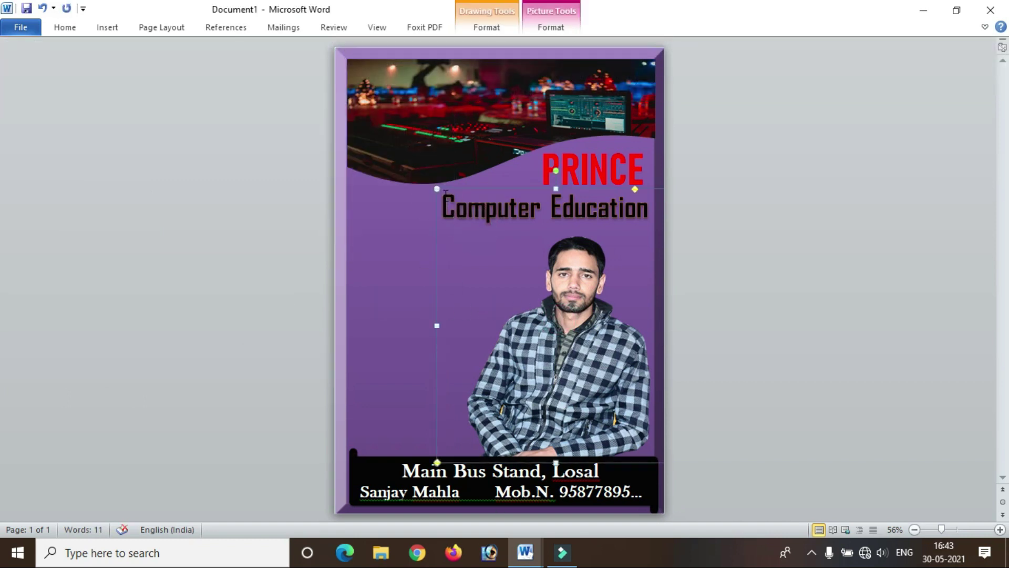
drag(436, 188, 456, 205)
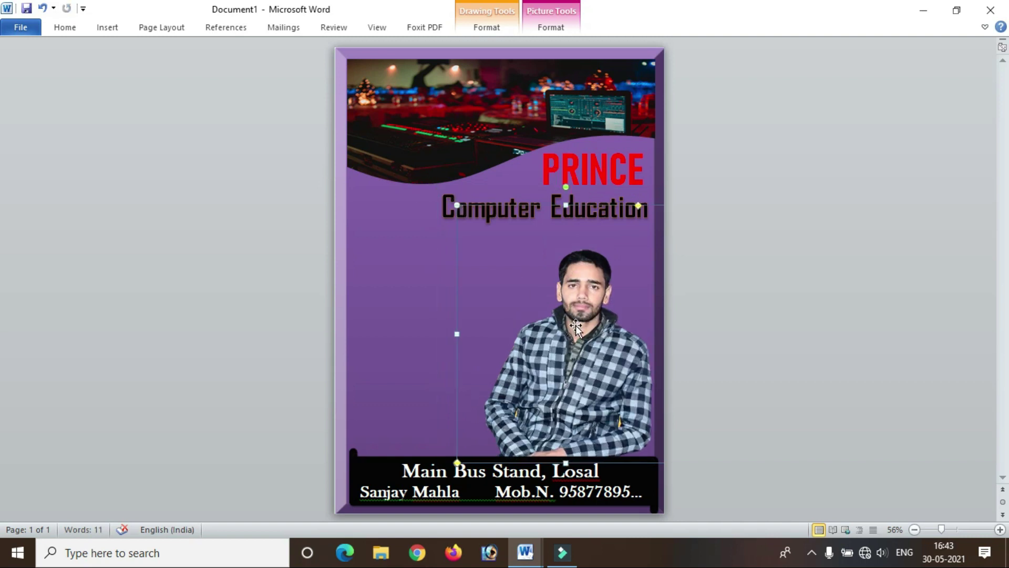
Narrow the Computer Education title box and move it slightly left
click(447, 207)
mouse_move(436, 213)
mouse_down()
mouse_move(448, 213)
mouse_move(451, 232)
mouse_up()
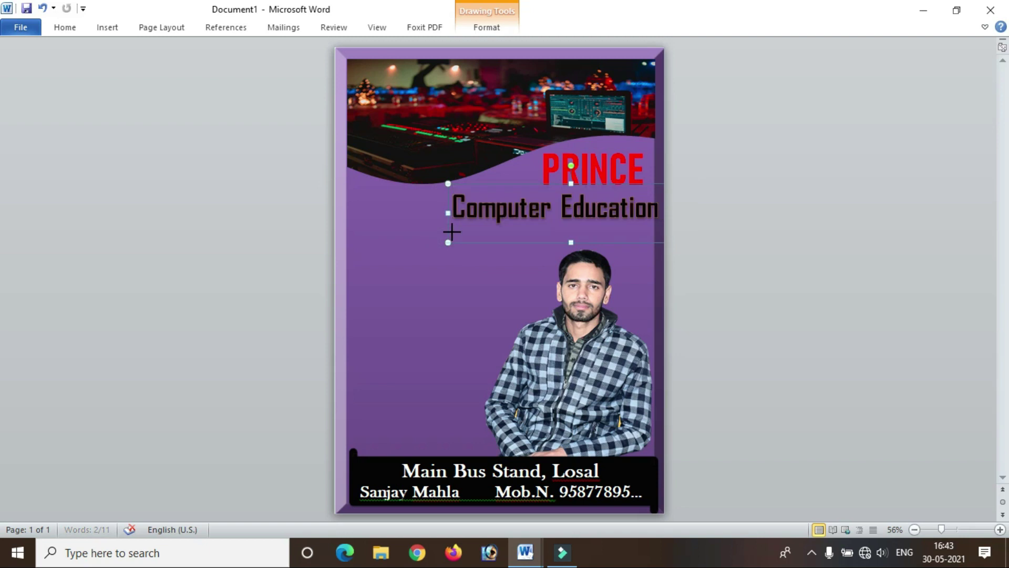
drag(473, 182, 467, 182)
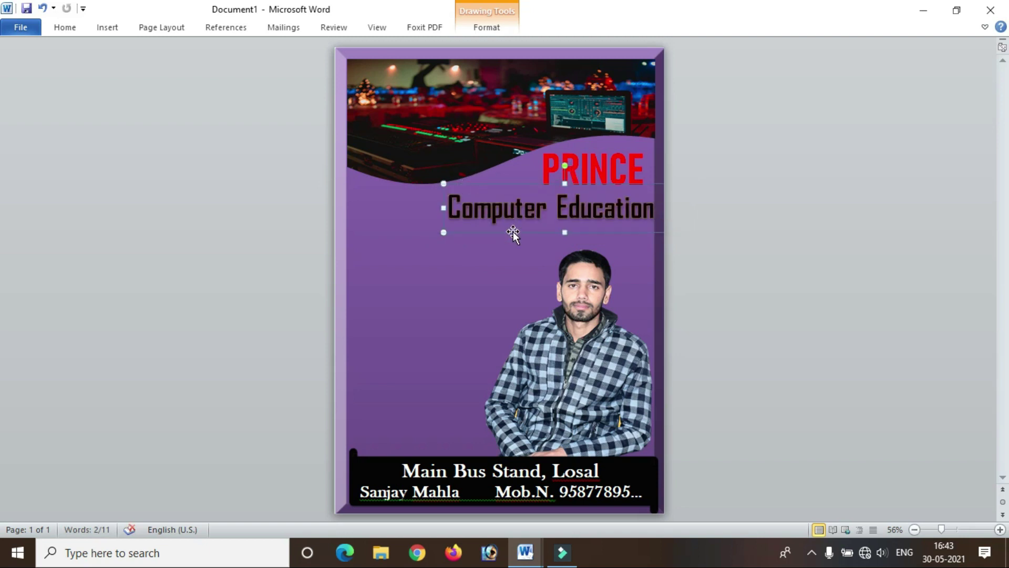
key(Left)
key(Left)
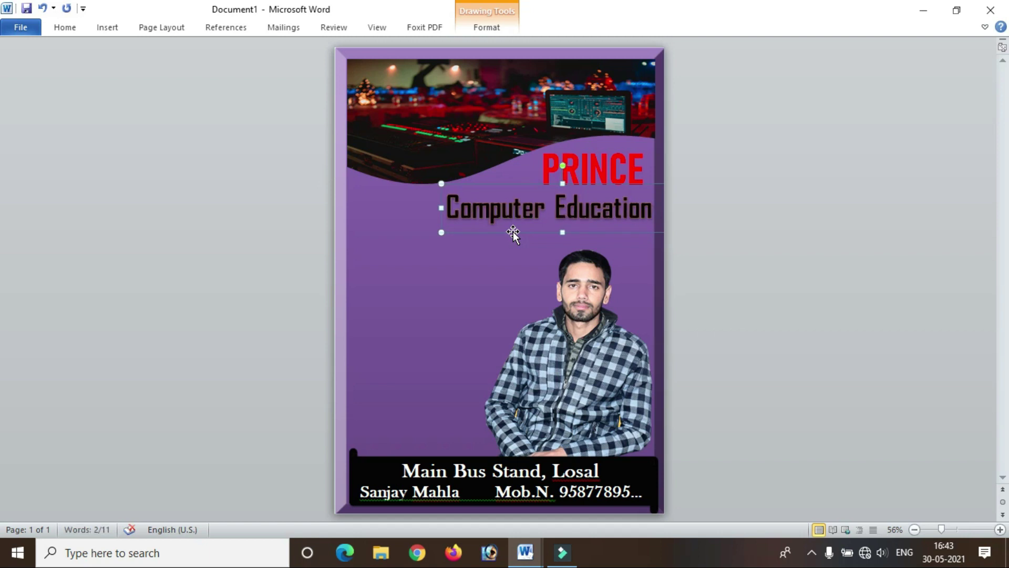
click(419, 293)
click(107, 27)
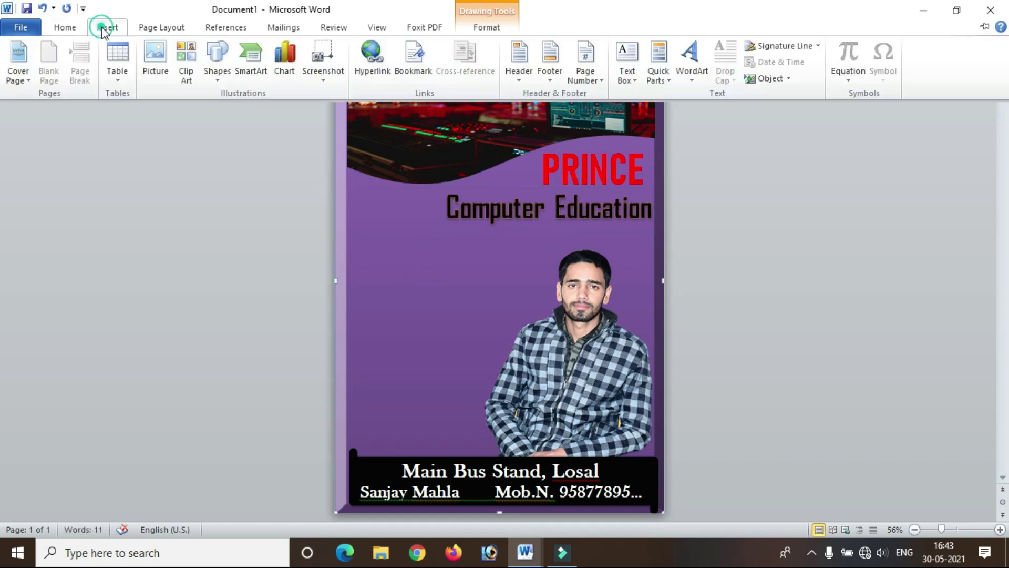
Draw a rounded rectangle below the title and Ctrl+drag copies into a five-box column
click(217, 62)
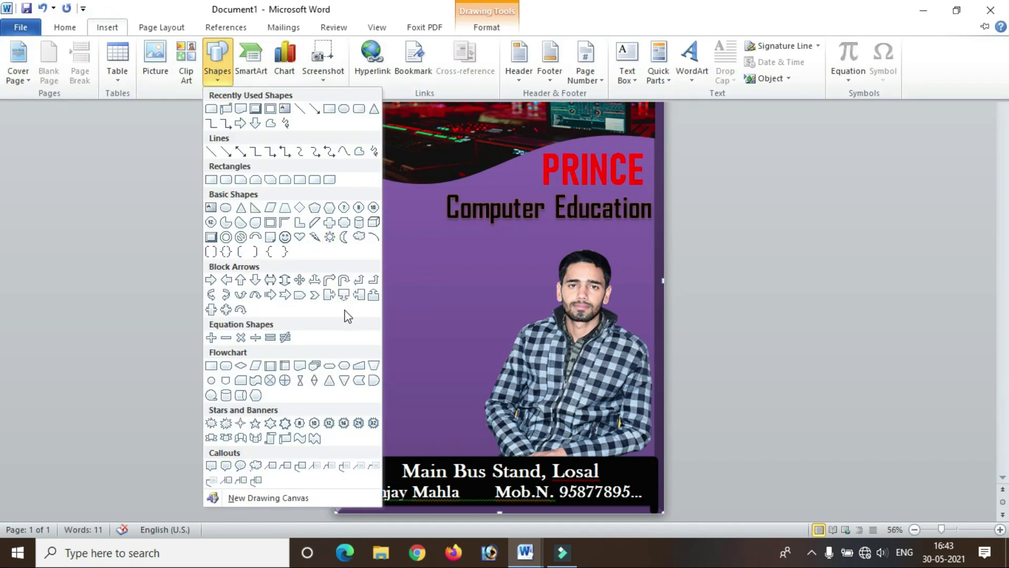
click(359, 108)
drag(357, 209, 447, 252)
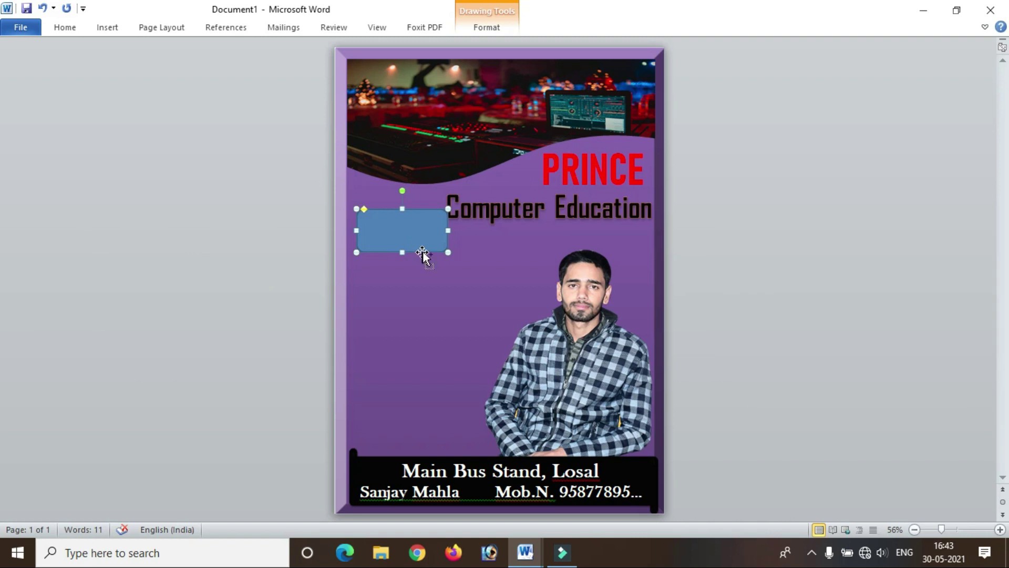
drag(421, 251, 423, 302)
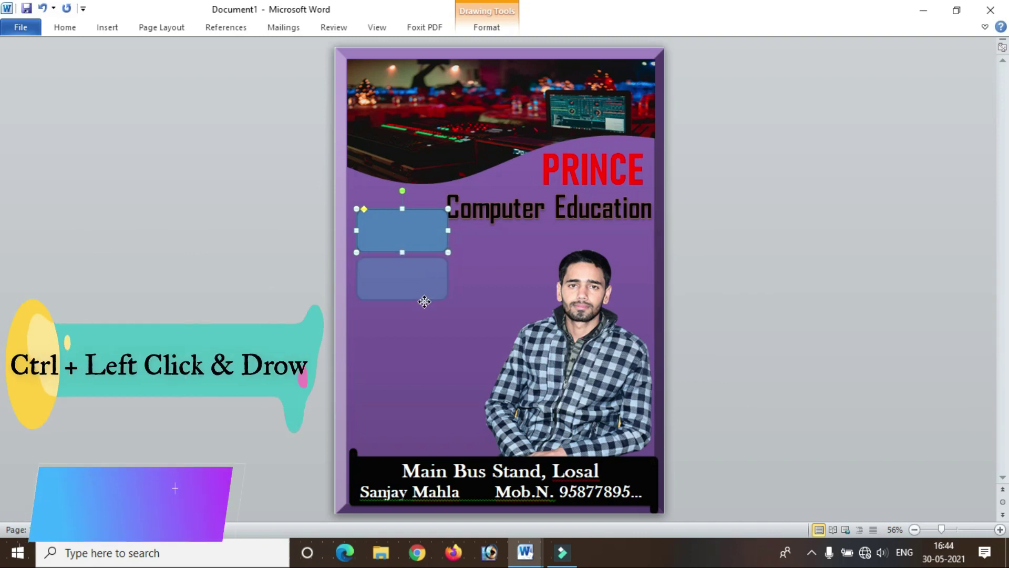
drag(422, 302, 428, 402)
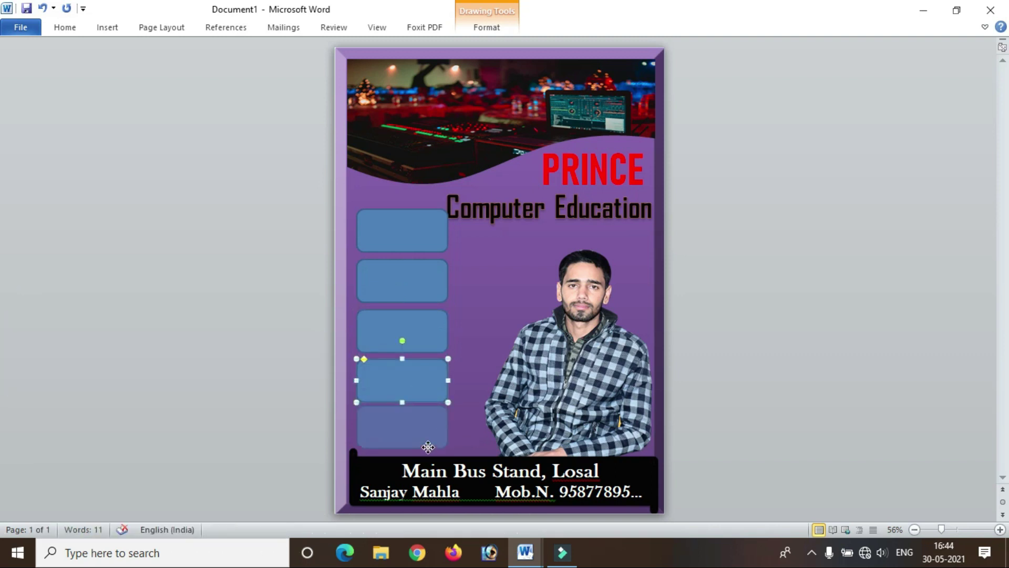
drag(427, 402, 428, 449)
click(395, 243)
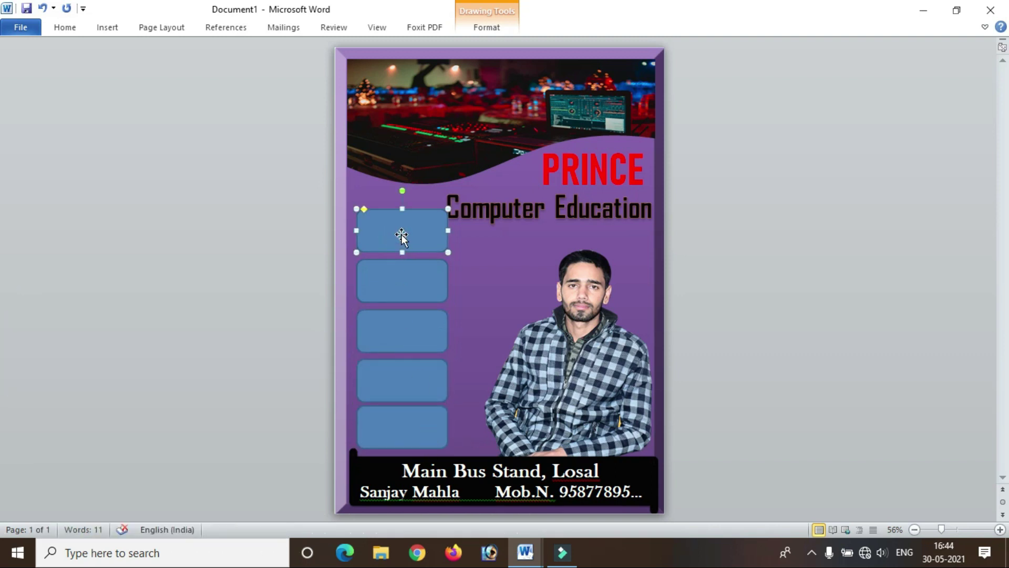
right_click(401, 235)
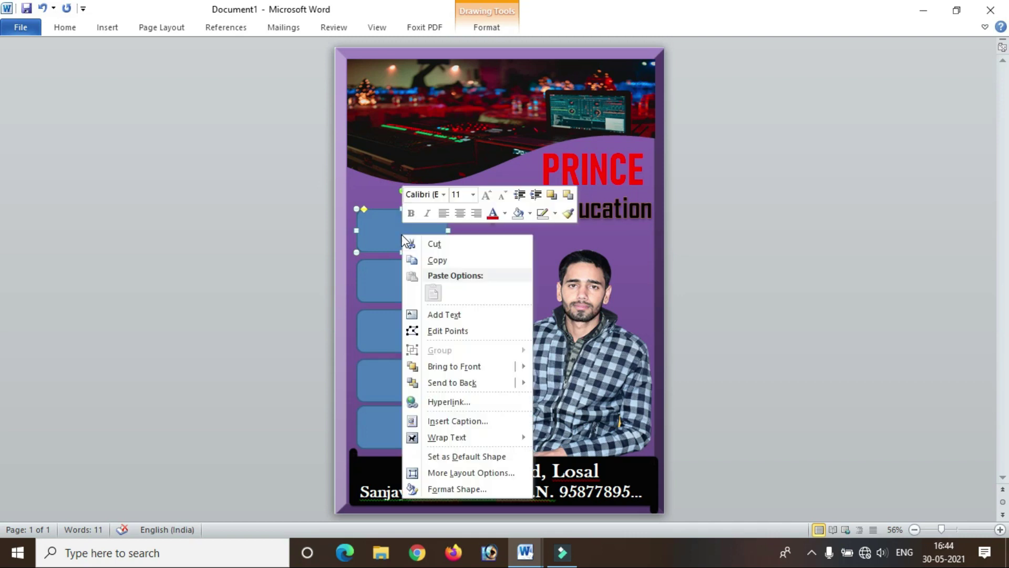
Narrow the Computer Education title box and set the title font size to 52
key(Escape)
click(497, 221)
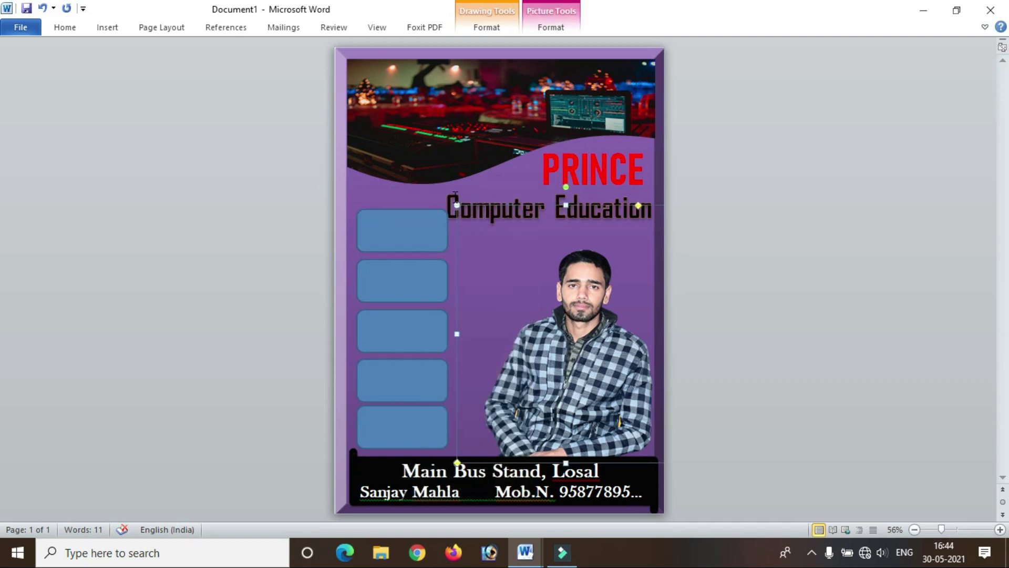
drag(441, 232, 447, 226)
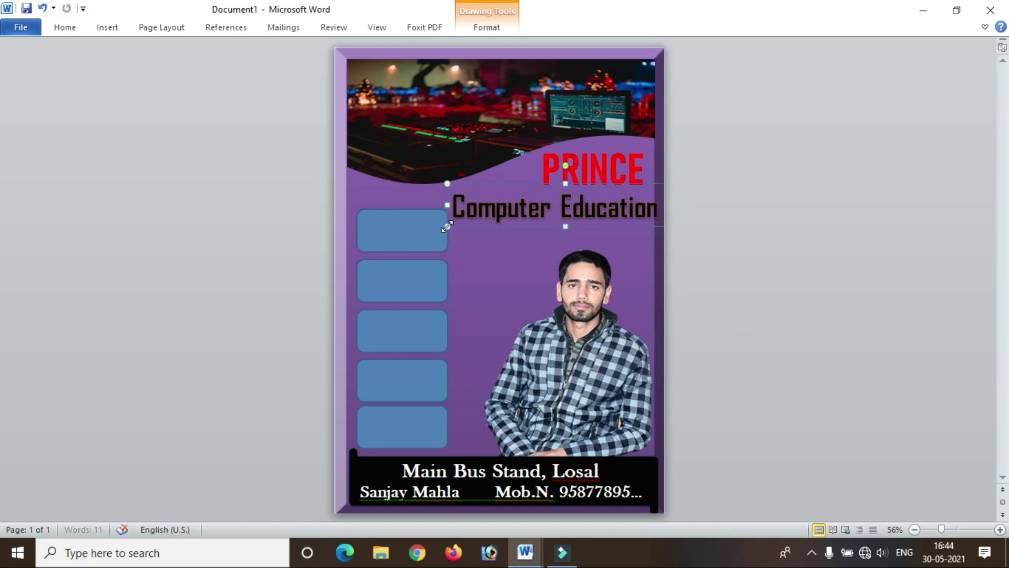
triple_click(468, 201)
click(521, 162)
text(52)
key(Return)
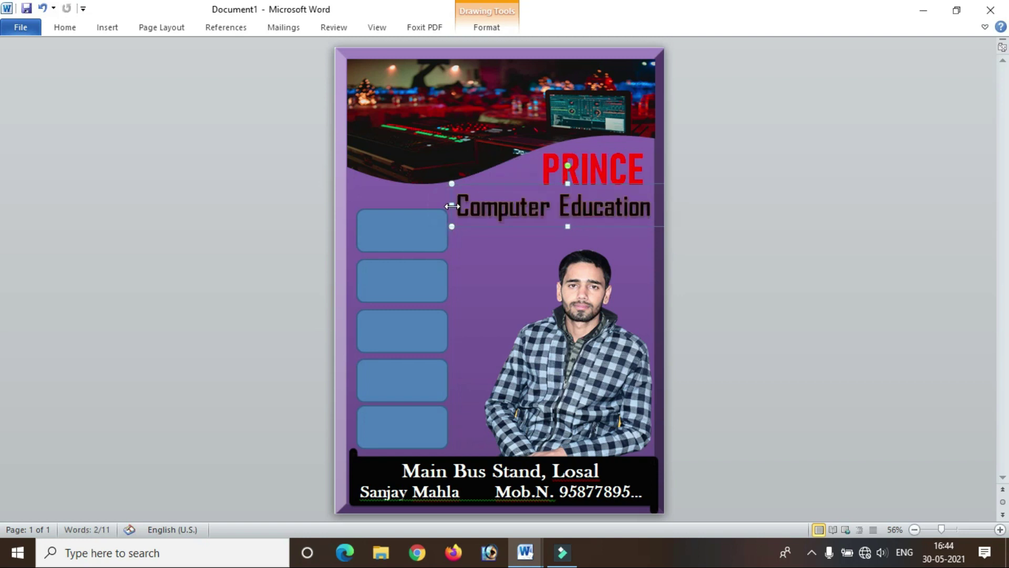
click(408, 197)
Add the text RS-CIT to the first course box and enlarge it
click(414, 238)
right_click(421, 225)
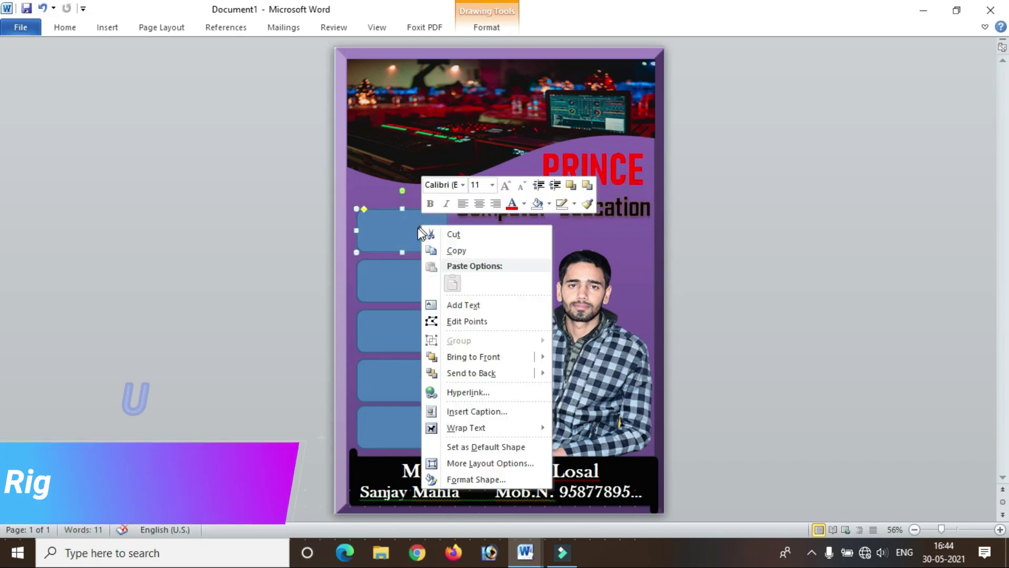
click(457, 304)
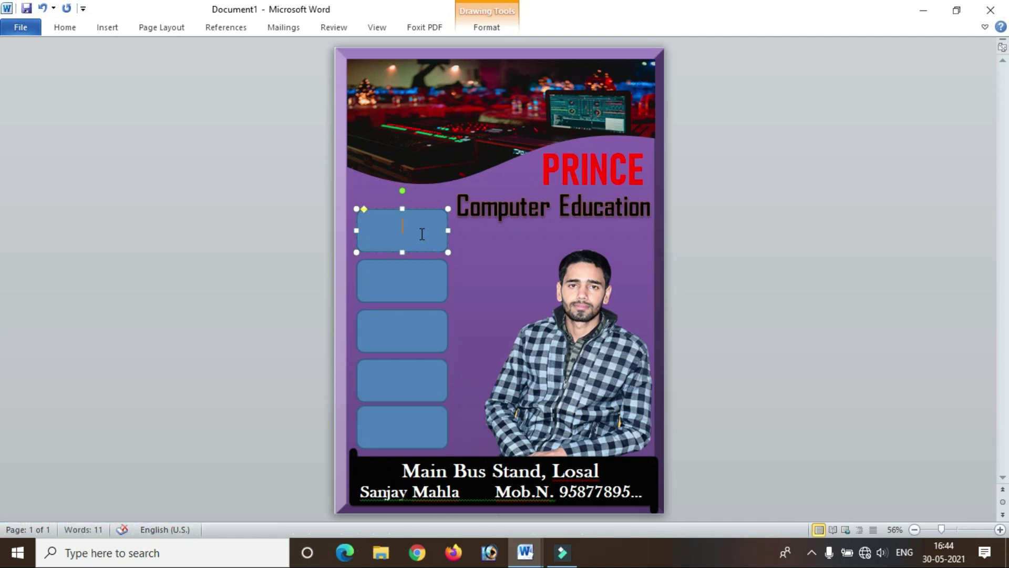
click(400, 227)
text(RS-CIT)
key(ctrl+bracketright)
key(ctrl+bracketright)
key(ctrl+bracketleft)
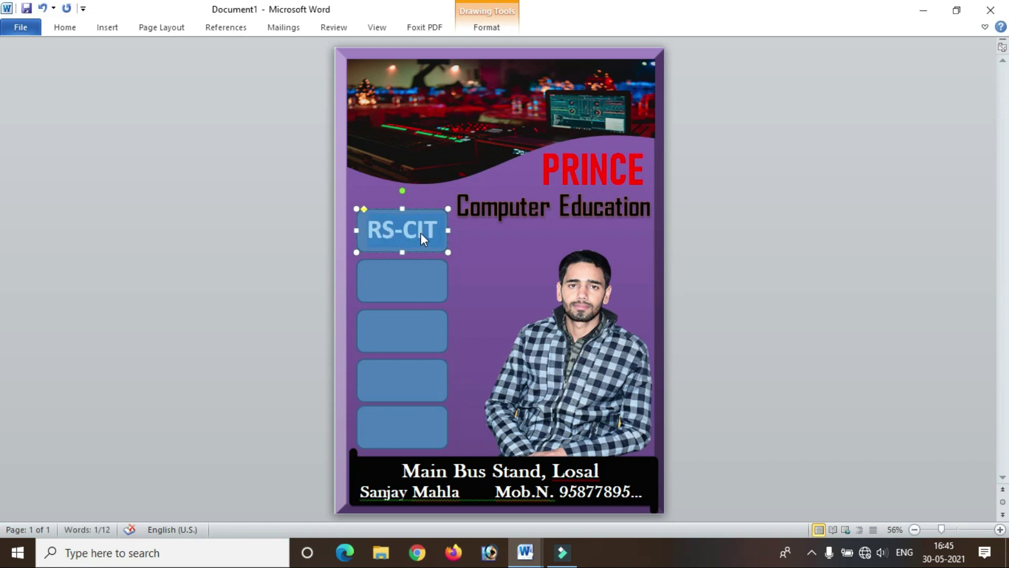
click(408, 233)
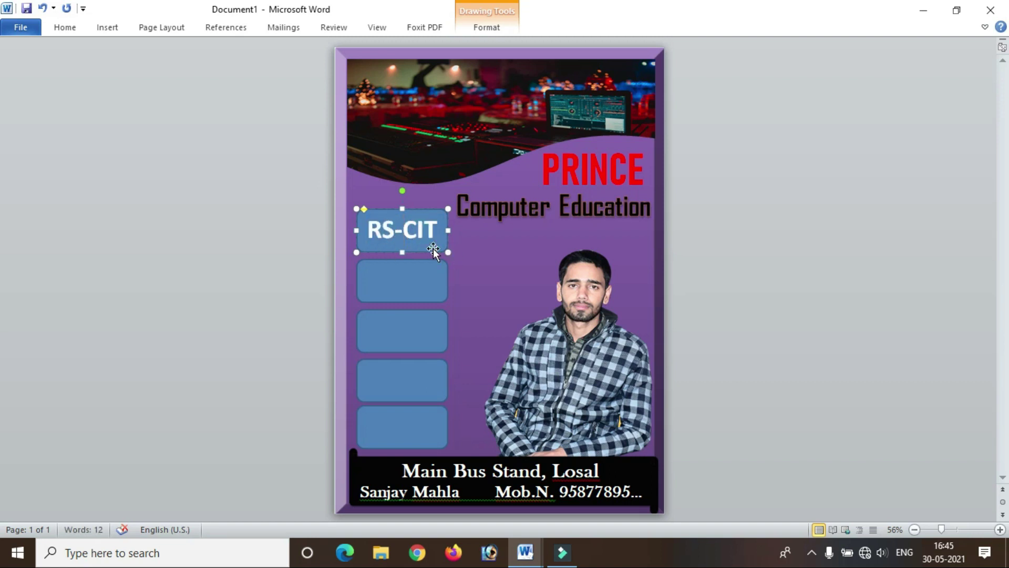
Try green and red shape styles on the RS-CIT box
click(484, 29)
click(313, 83)
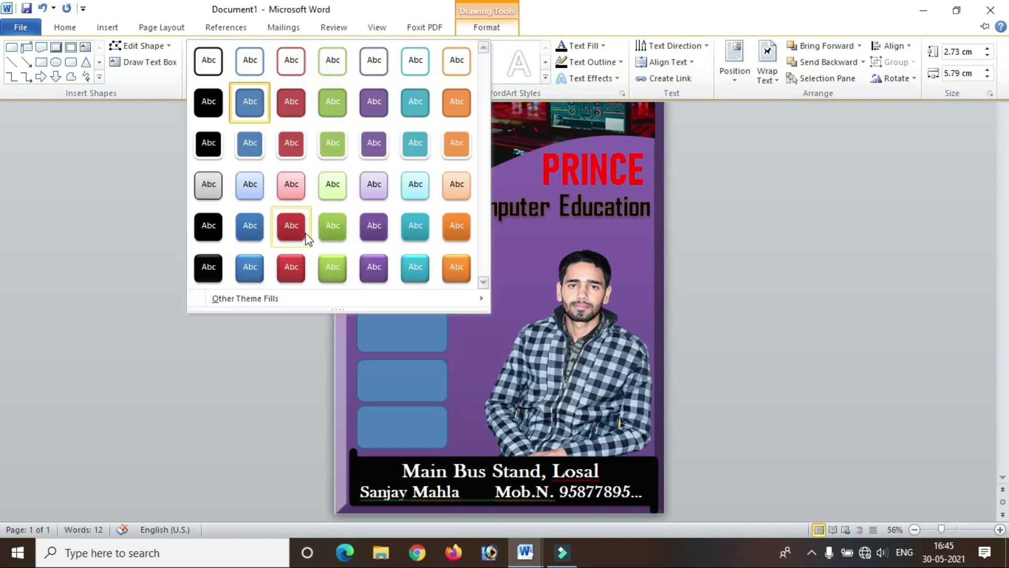
click(333, 268)
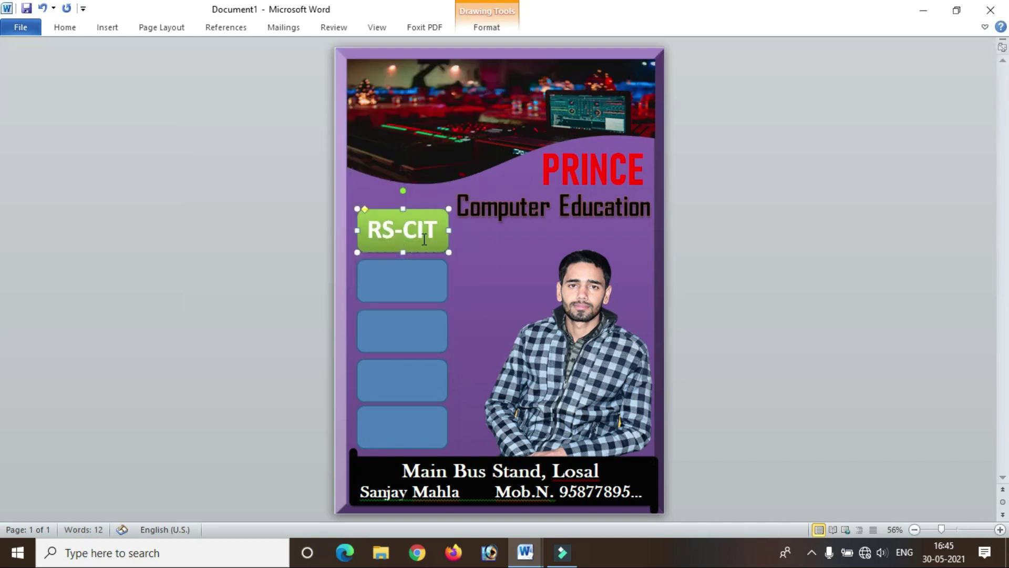
triple_click(415, 238)
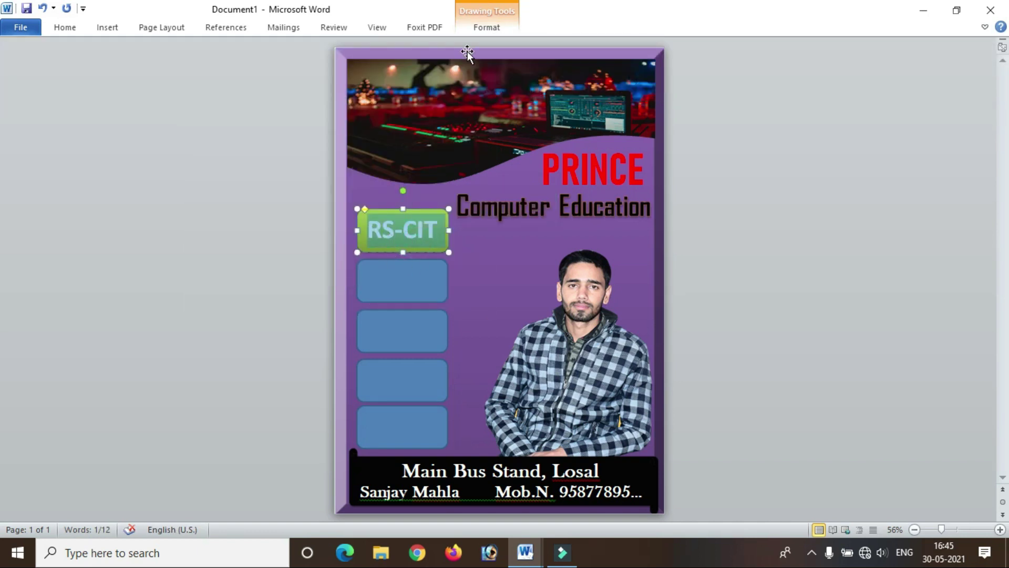
click(486, 28)
click(253, 62)
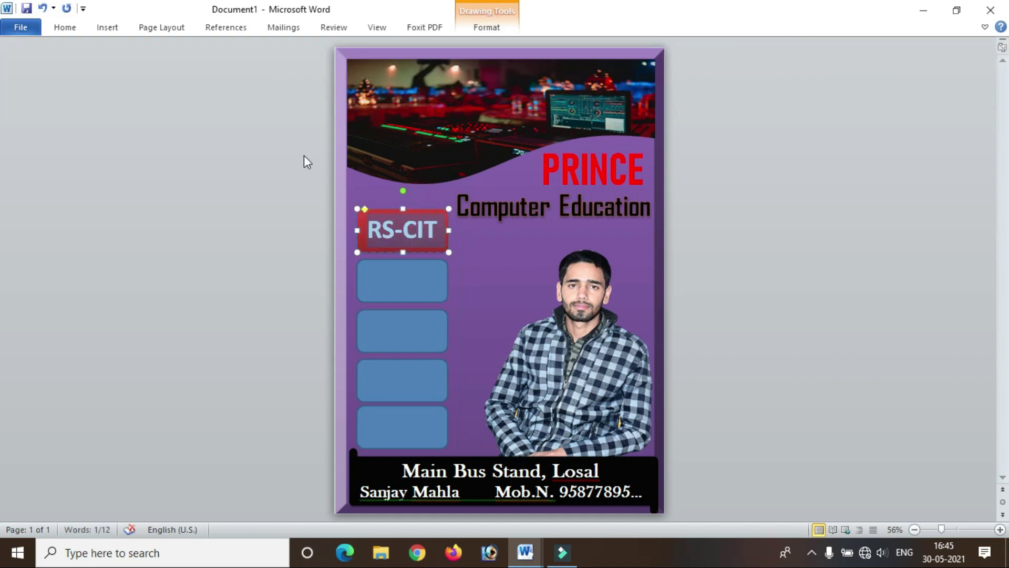
click(489, 29)
Give the RS-CIT box a glossy blue style with yellow text
click(375, 230)
click(381, 232)
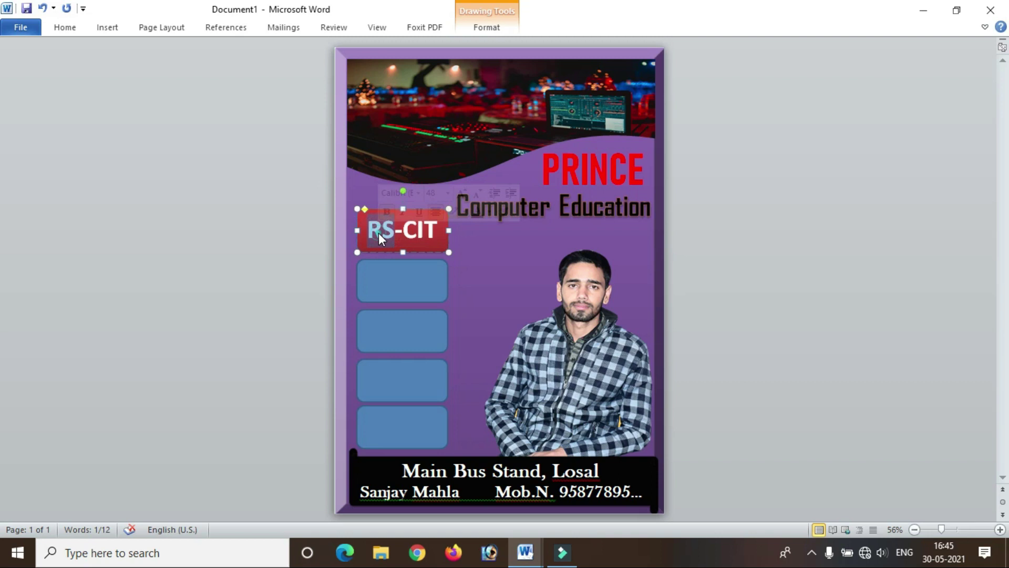
triple_click(378, 233)
click(481, 27)
click(319, 78)
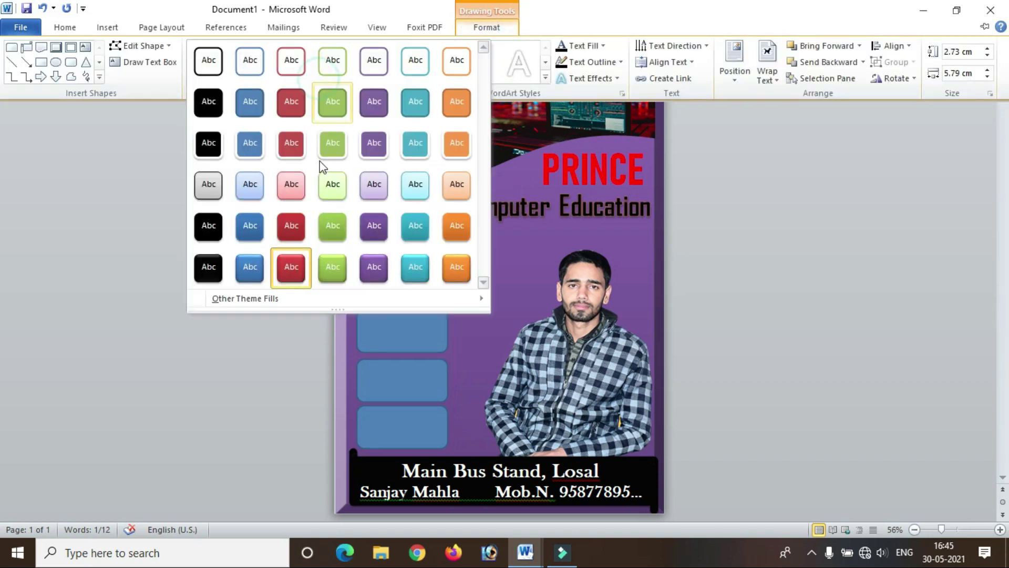
click(251, 270)
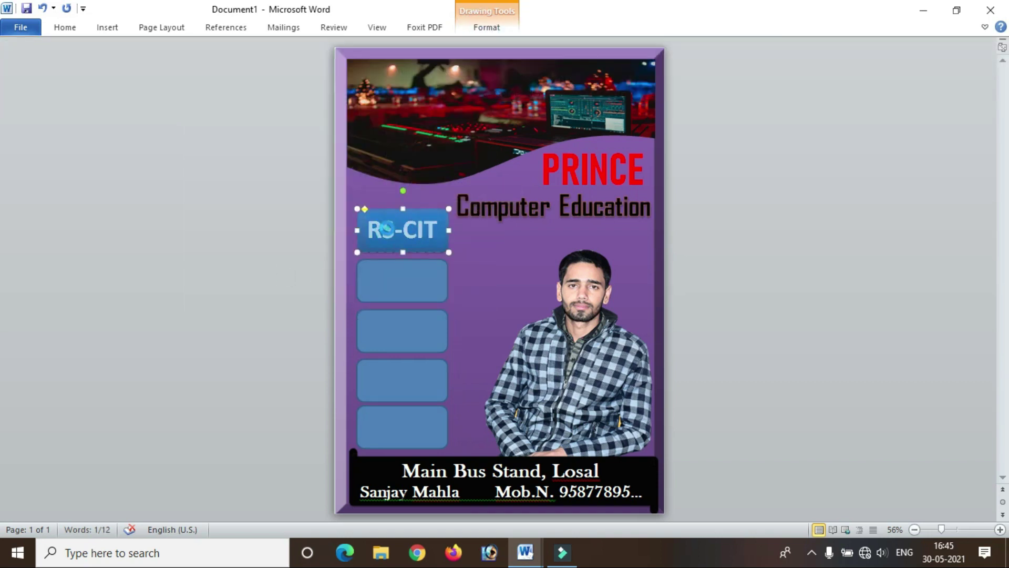
click(497, 208)
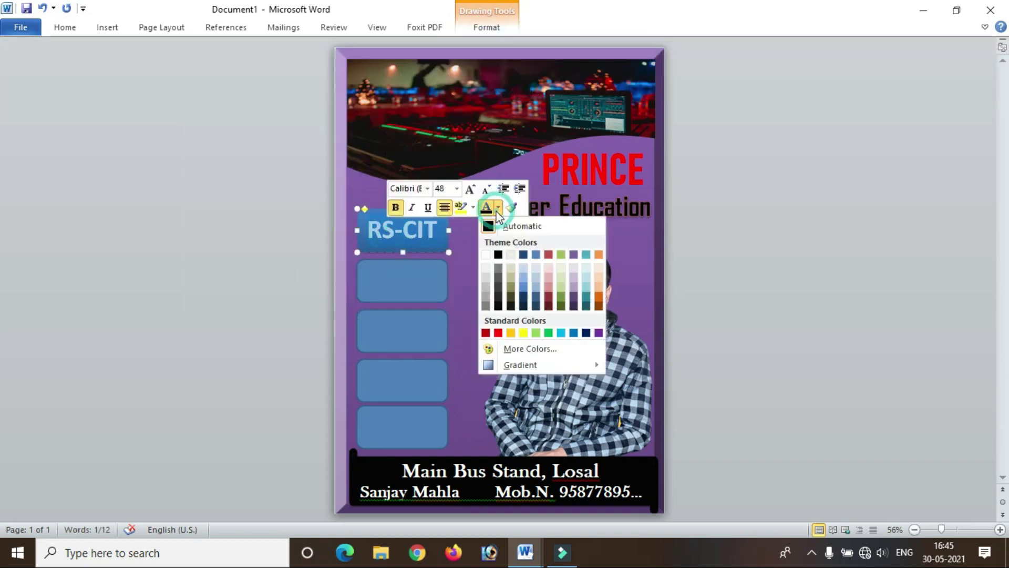
click(524, 333)
click(416, 299)
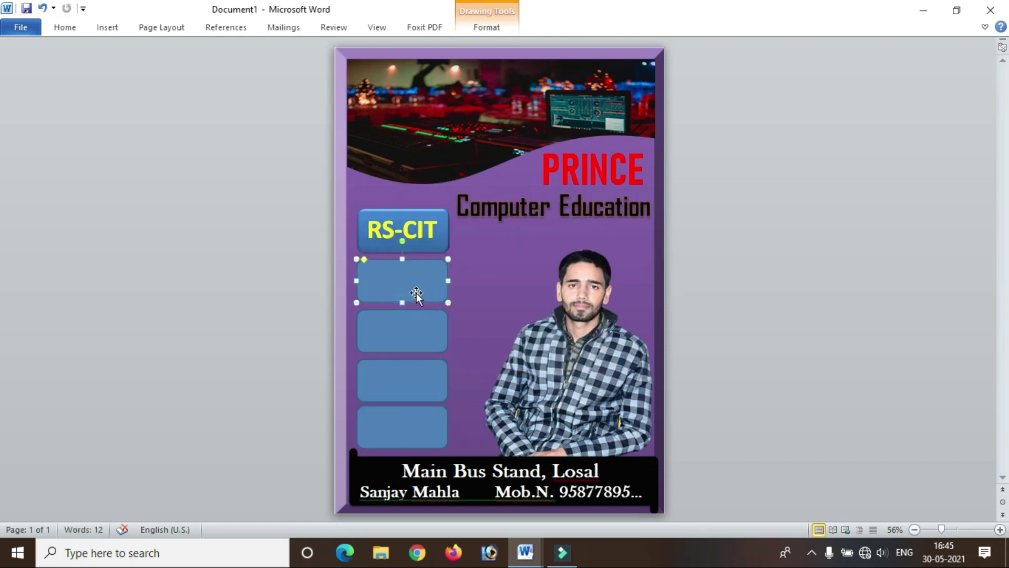
Add the text O'LEVEL to the second course box and adjust its size
right_click(404, 288)
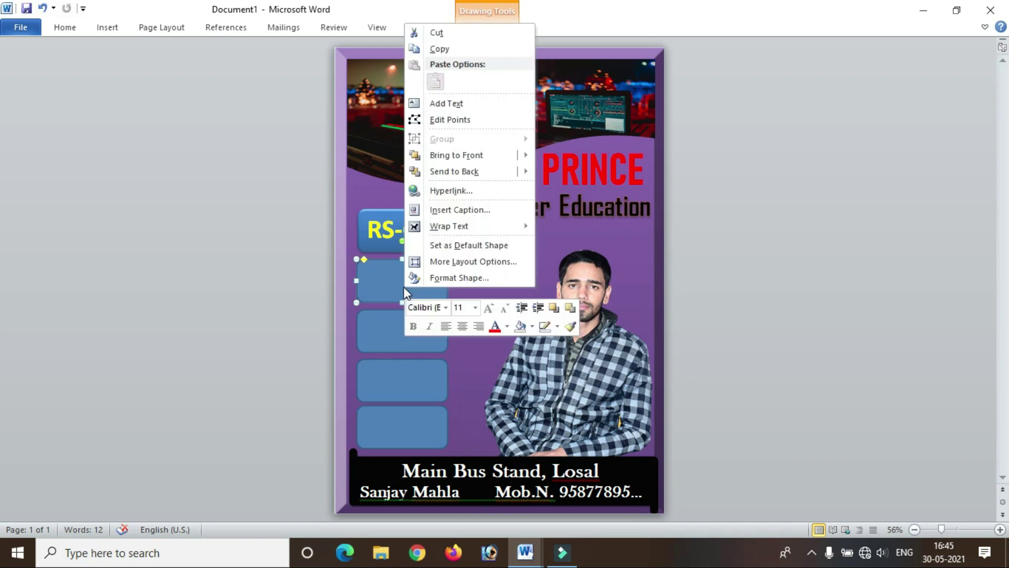
click(418, 103)
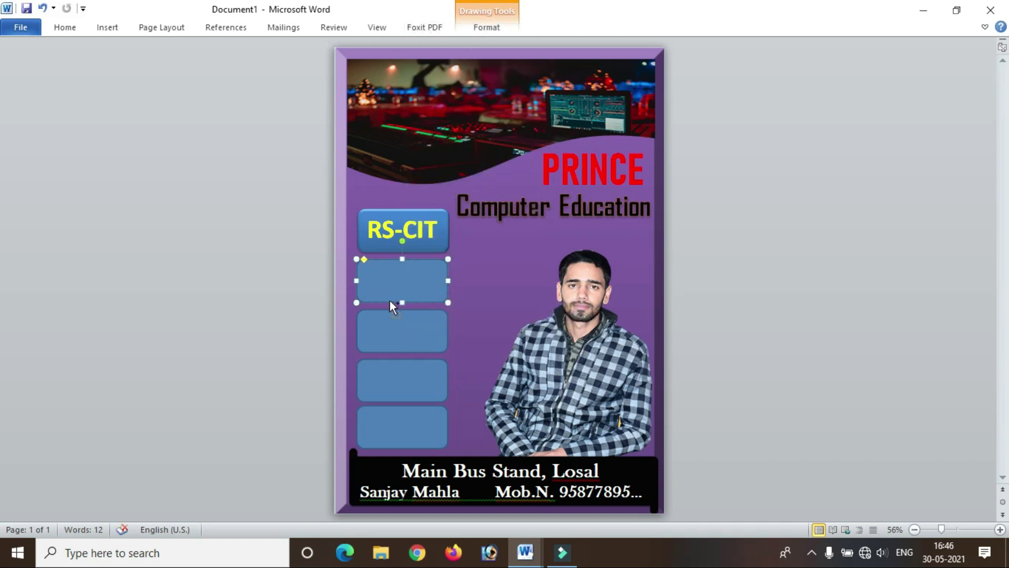
text(o)
text(')
text(LEVEL)
key(ctrl+a)
key(ctrl+shift+period)
key(ctrl+shift+period)
key(ctrl+shift+period)
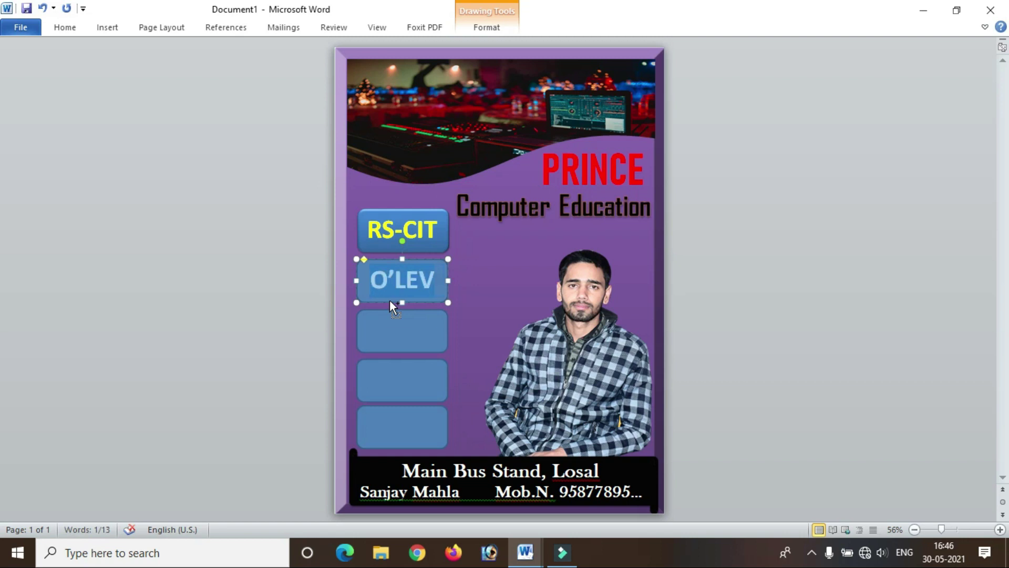
key(ctrl+shift+comma)
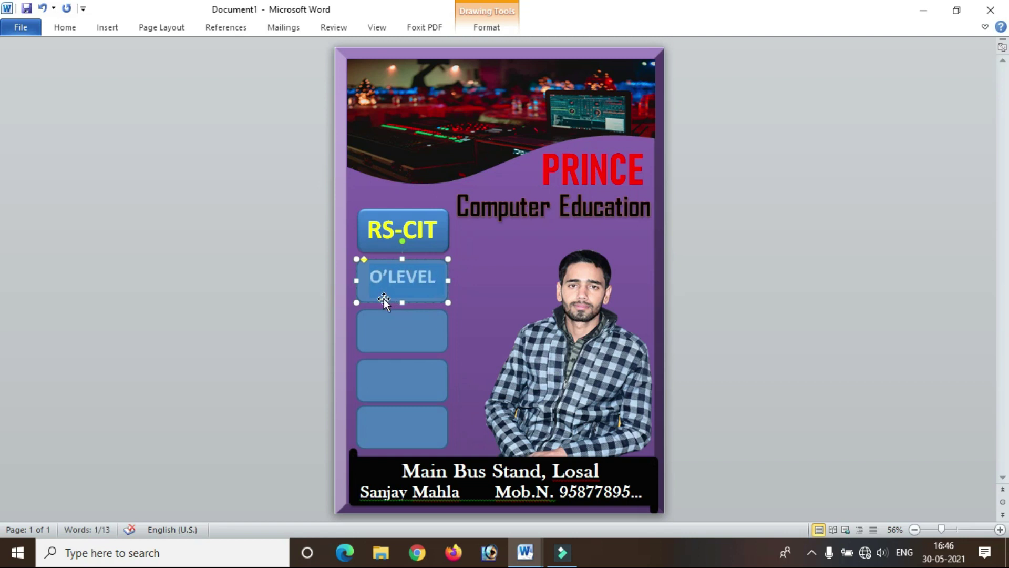
key(ctrl+shift+period)
Widen the O'LEVEL box slightly and set its text to Baskerville Old Face, size 45
drag(448, 280, 457, 281)
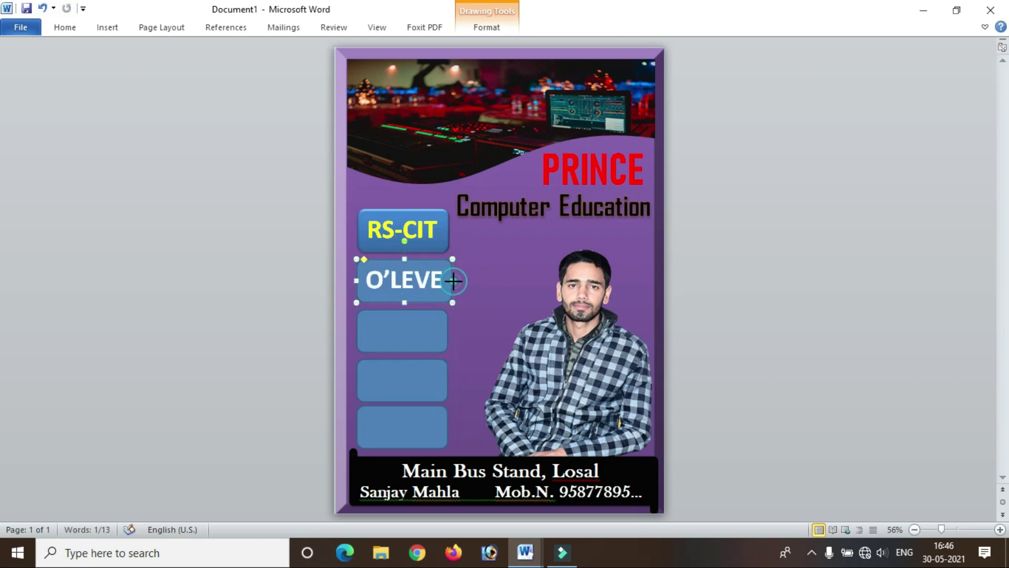
triple_click(410, 279)
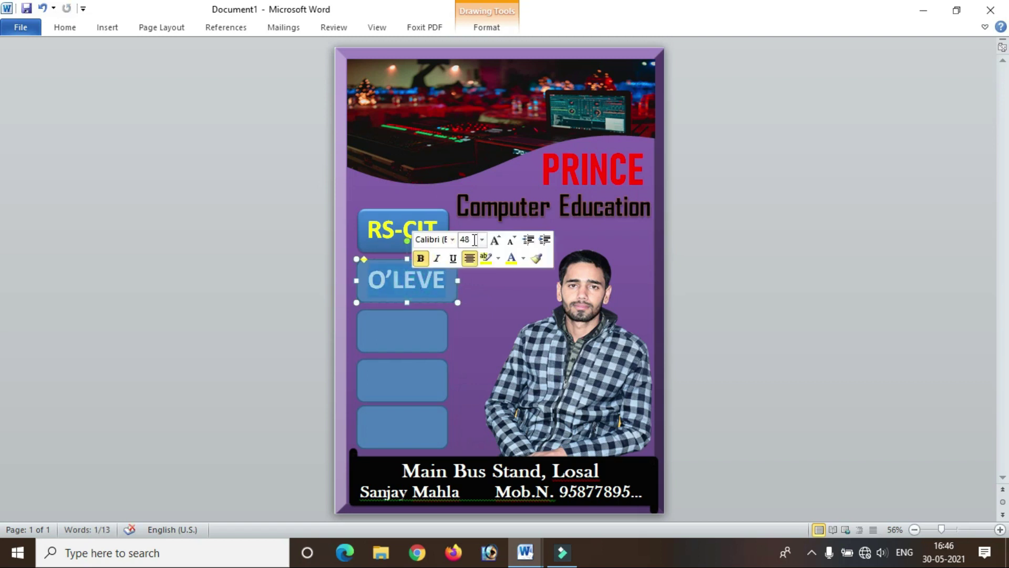
text(45)
key(Return)
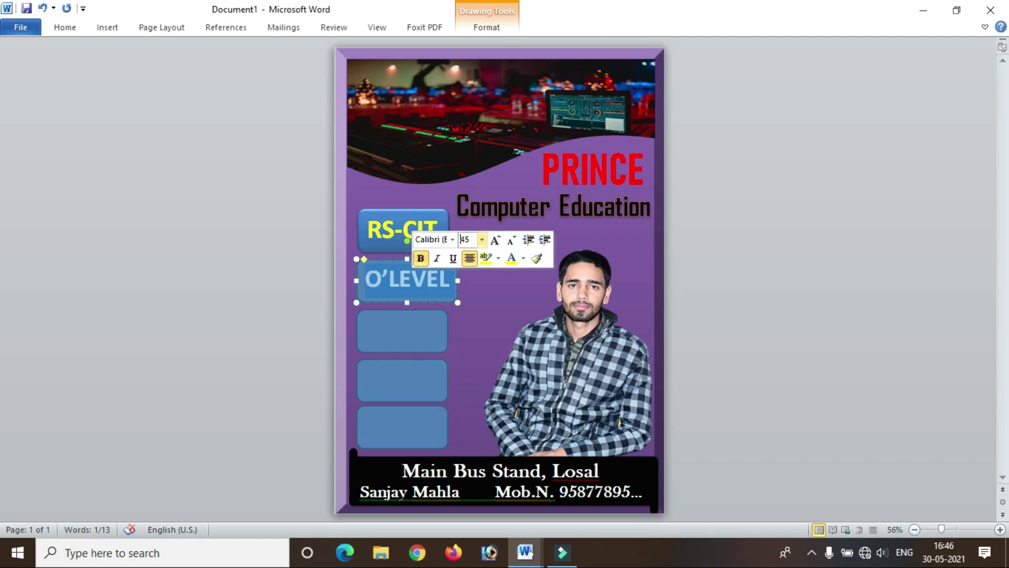
click(69, 29)
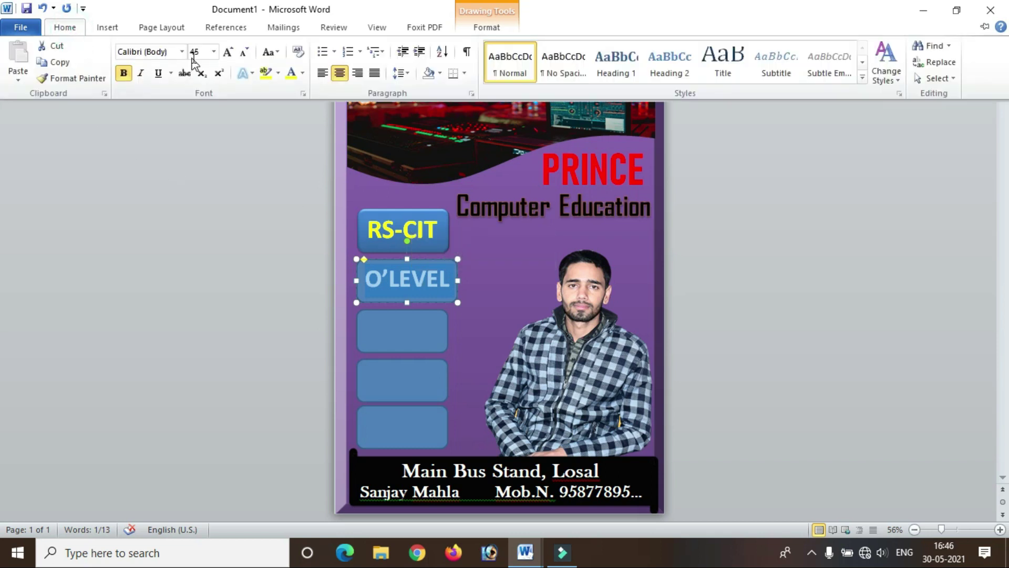
click(181, 51)
click(188, 171)
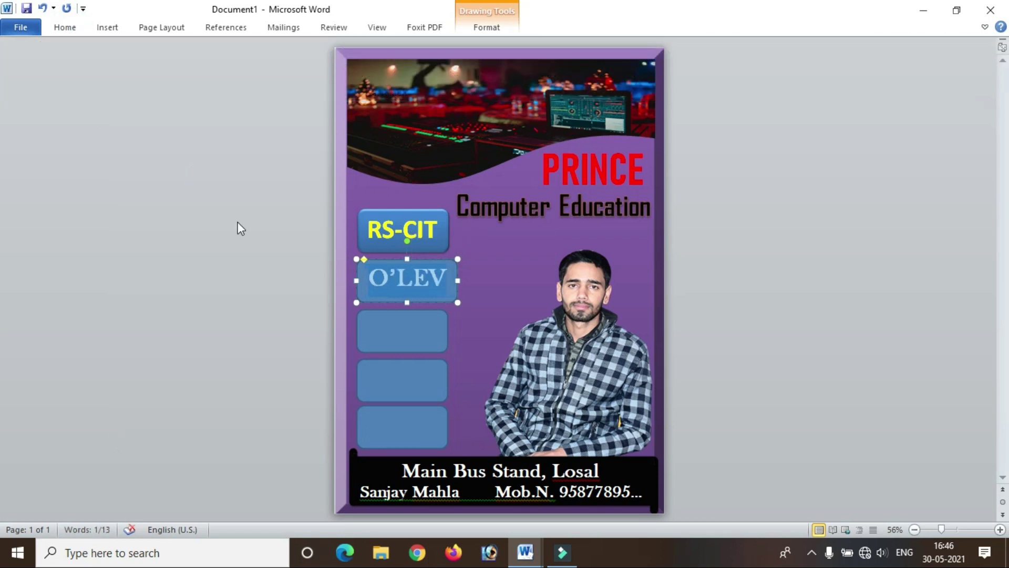
Make the O'LEVEL box a bit wider and shorter, with text size 40
drag(457, 280, 462, 280)
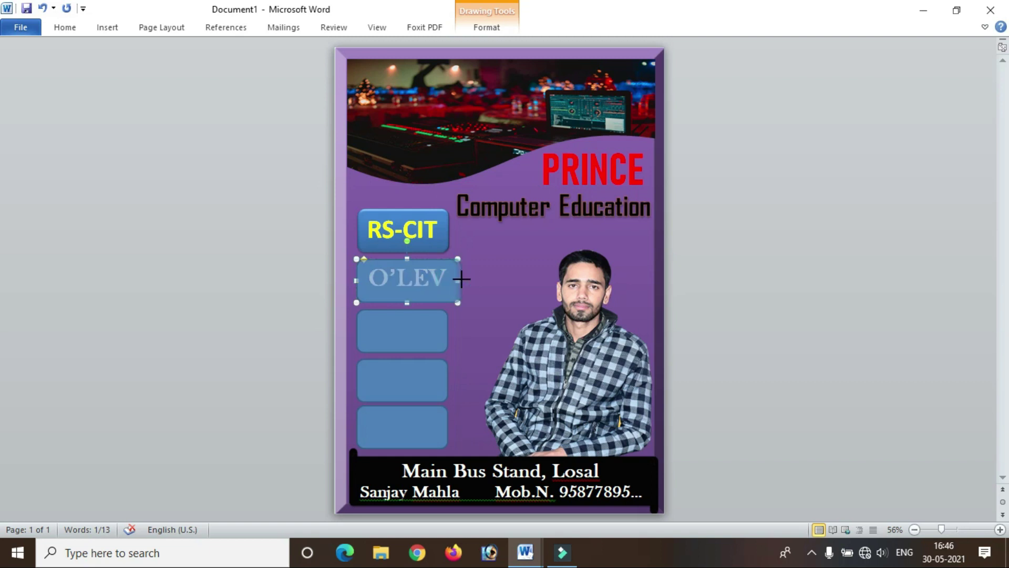
drag(409, 303, 410, 295)
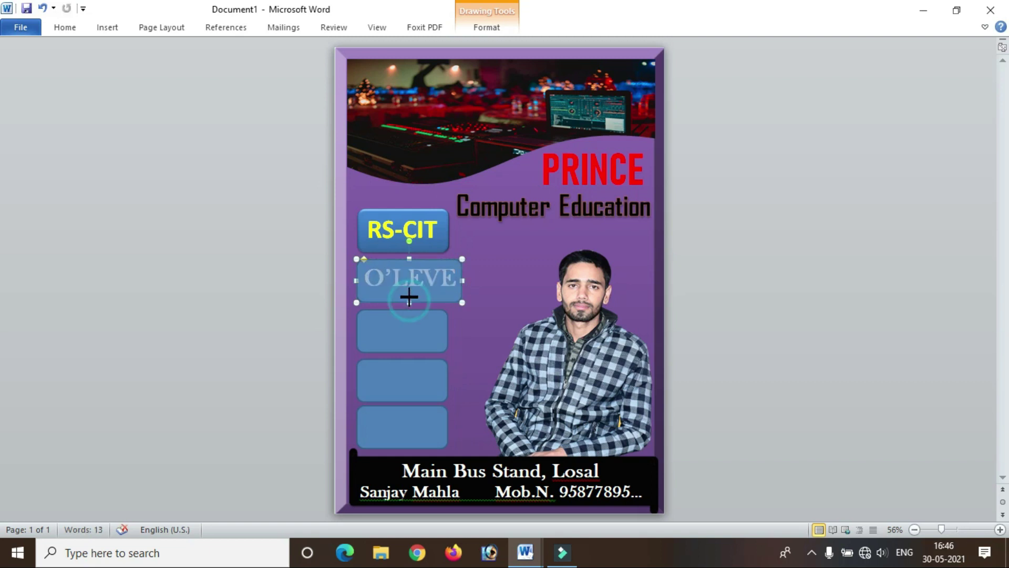
click(478, 283)
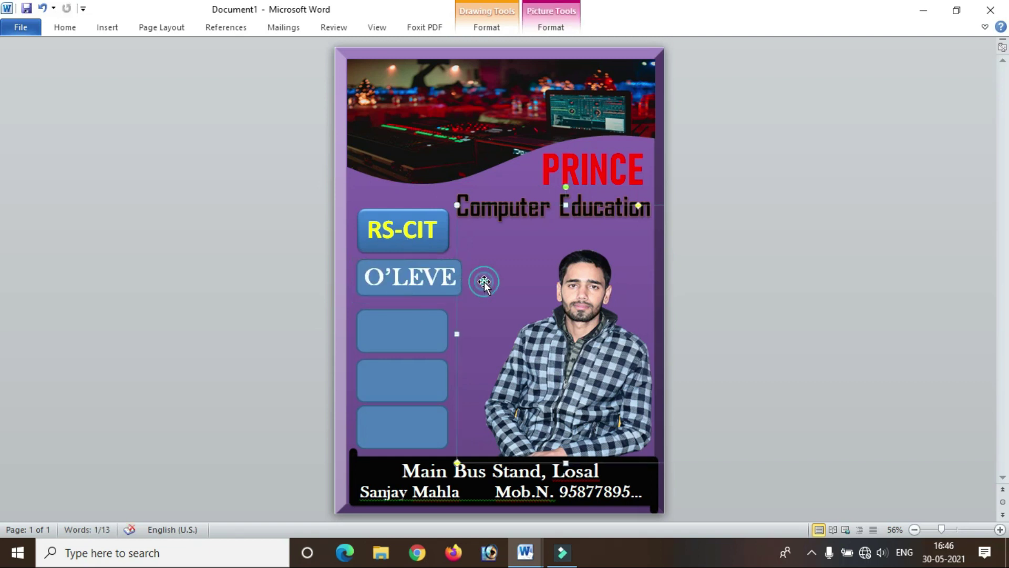
double_click(403, 275)
click(458, 236)
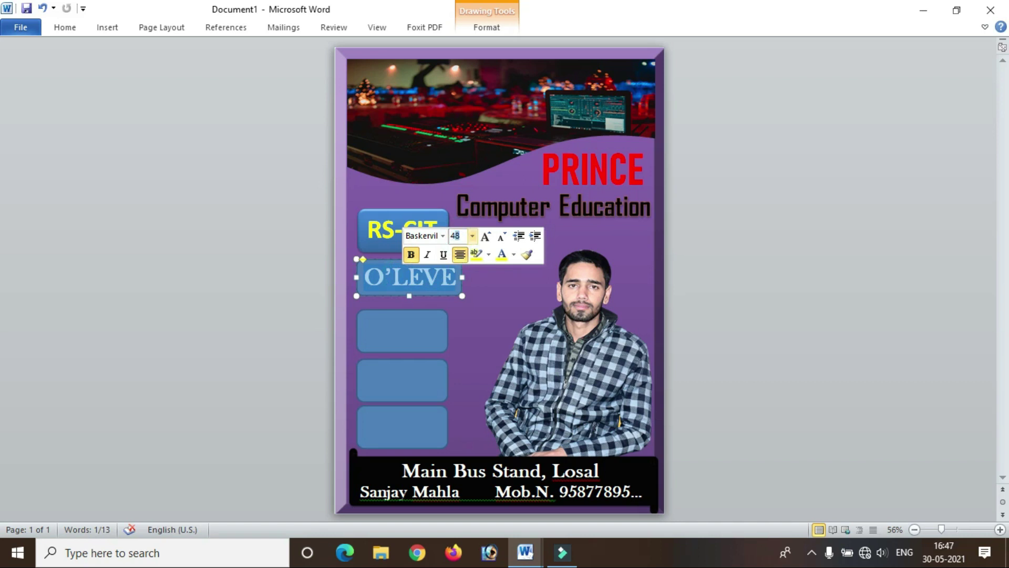
key(Return)
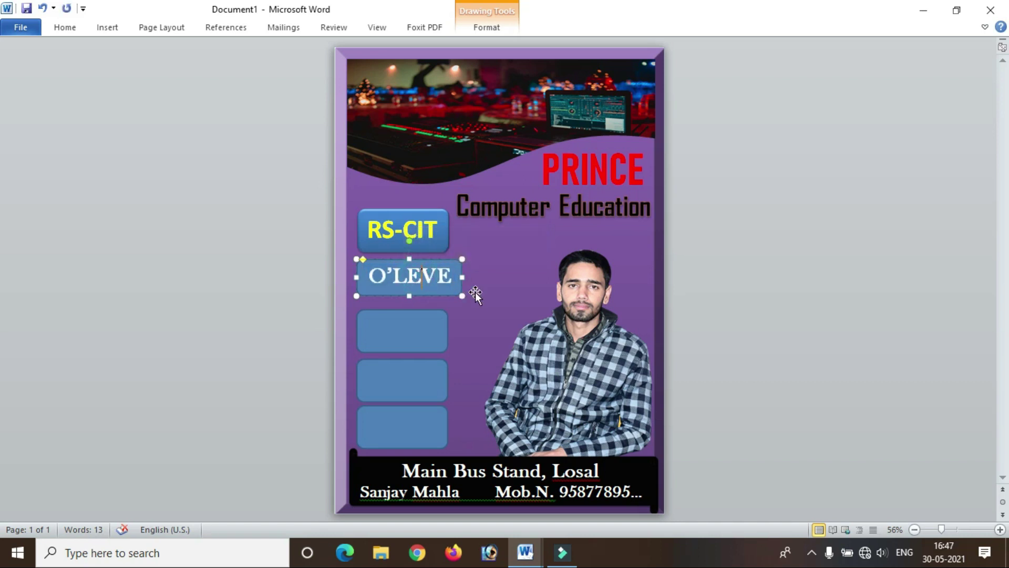
click(493, 292)
double_click(408, 278)
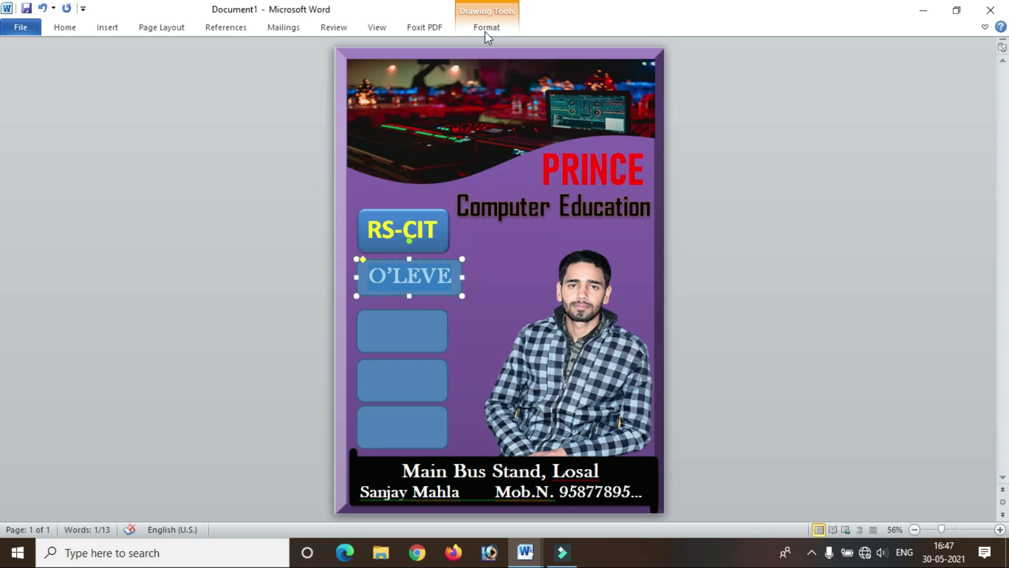
Give the O'LEVEL box a red shape style and black label text
click(485, 29)
click(318, 77)
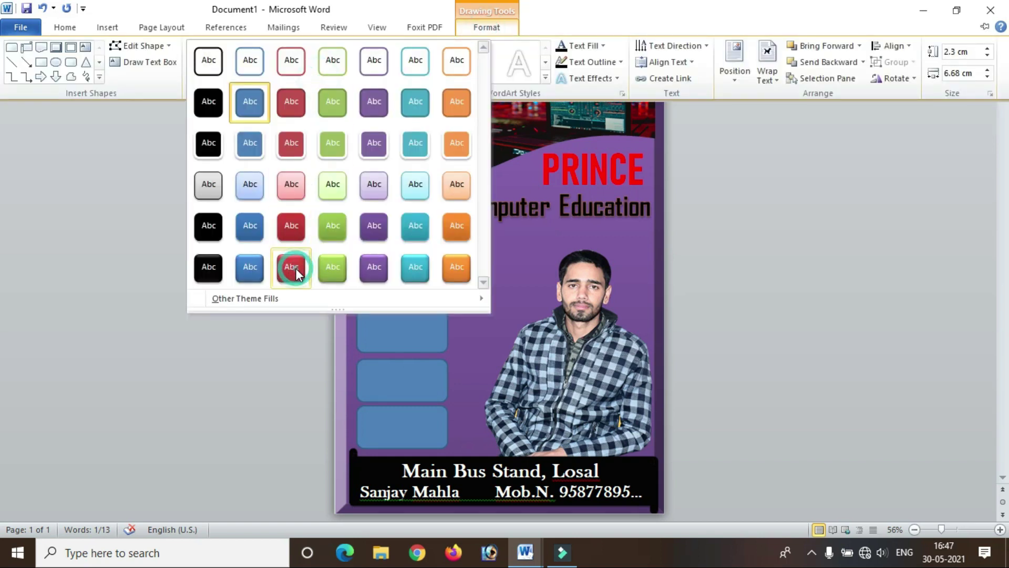
click(289, 266)
click(418, 260)
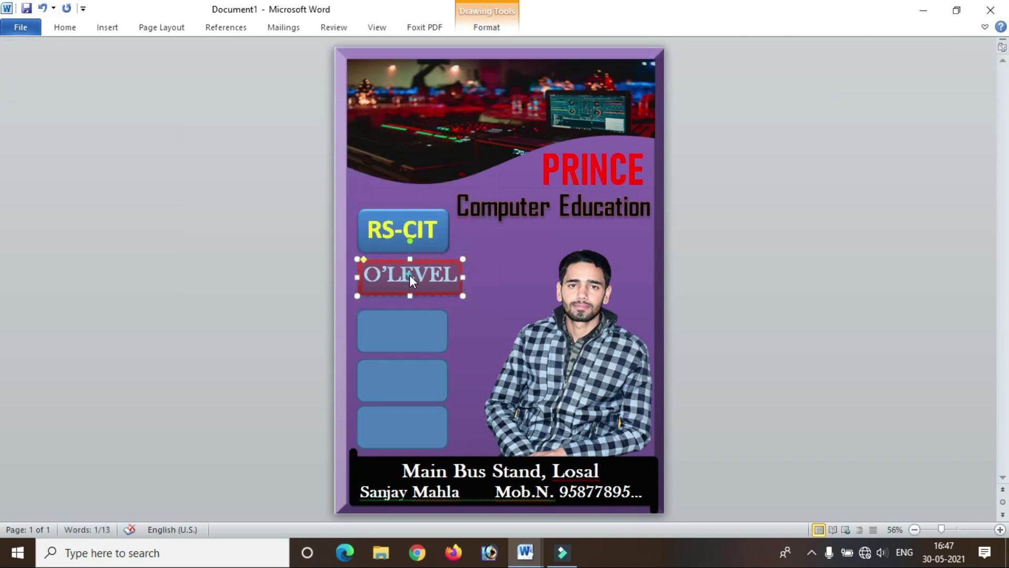
click(64, 27)
click(303, 73)
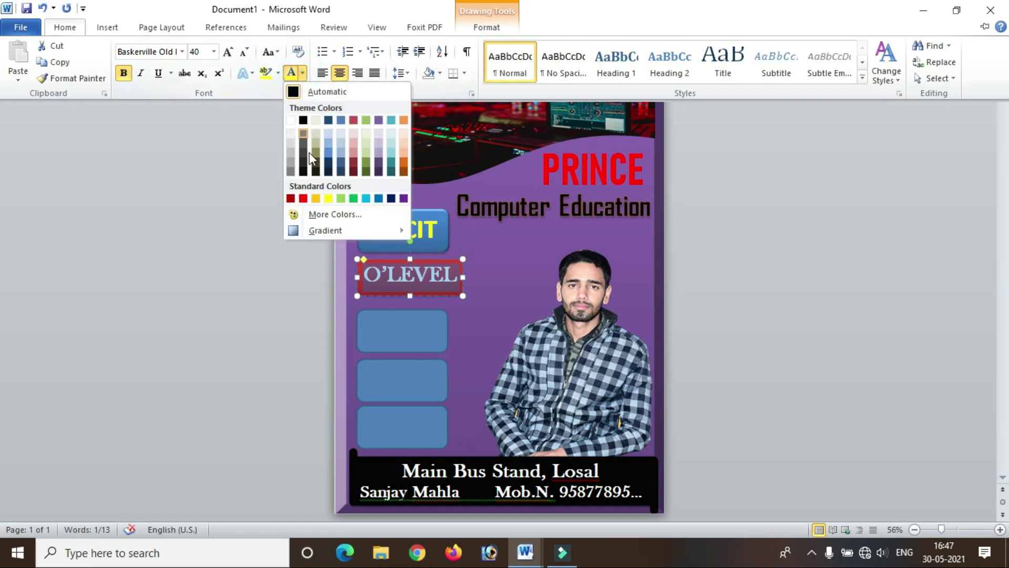
click(302, 120)
click(482, 284)
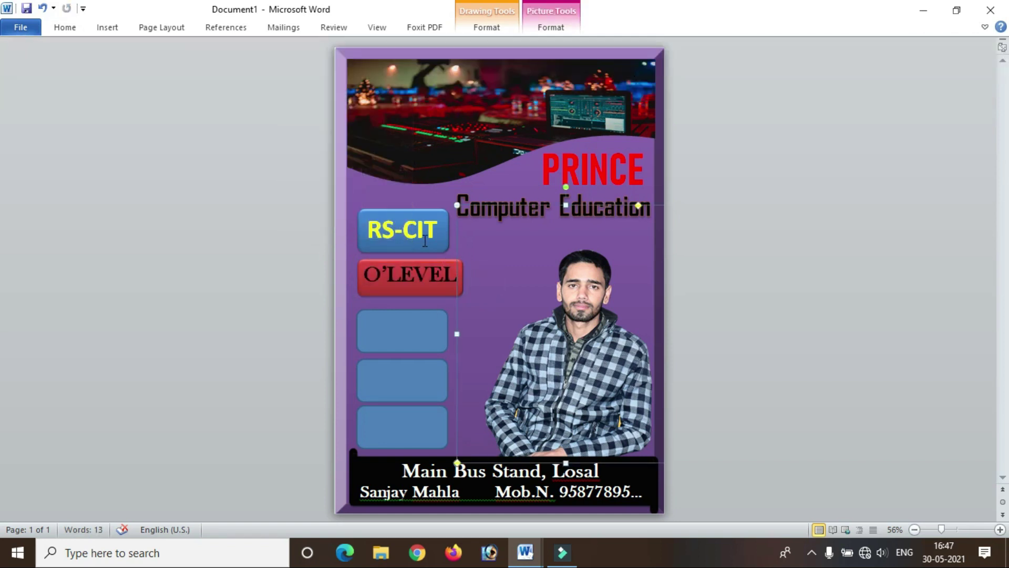
Widen the RS-CIT button slightly by dragging its side handles
click(429, 244)
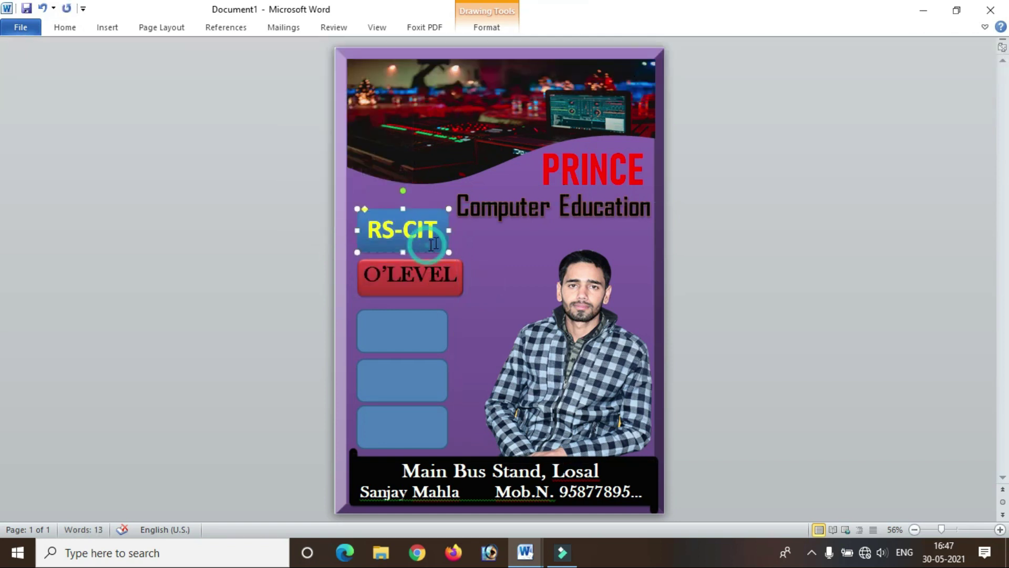
drag(461, 252, 464, 252)
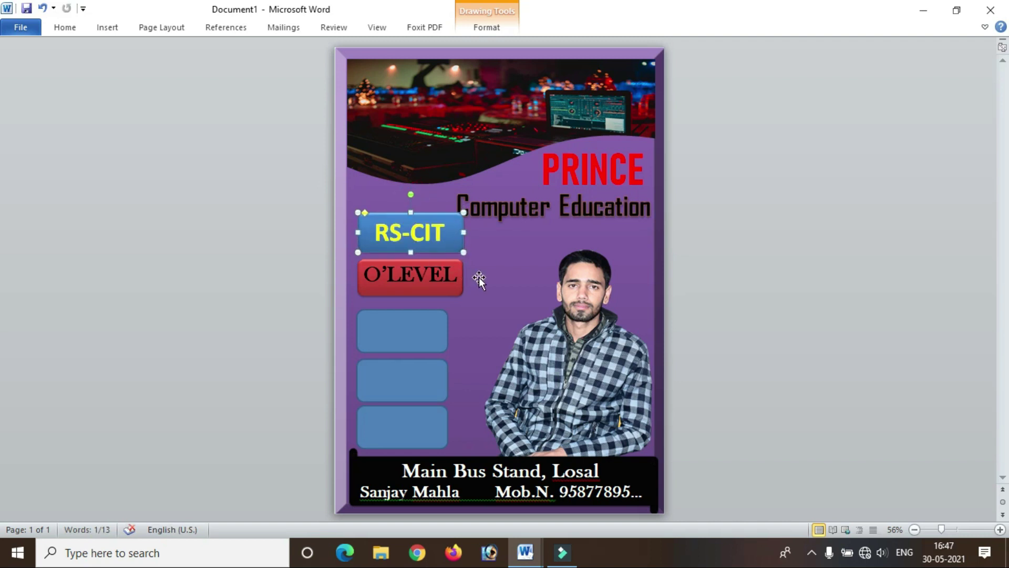
drag(461, 231, 458, 231)
click(478, 241)
Set the O'LEVEL label to Calibri size 45, then resize the third blank button
double_click(406, 273)
click(446, 235)
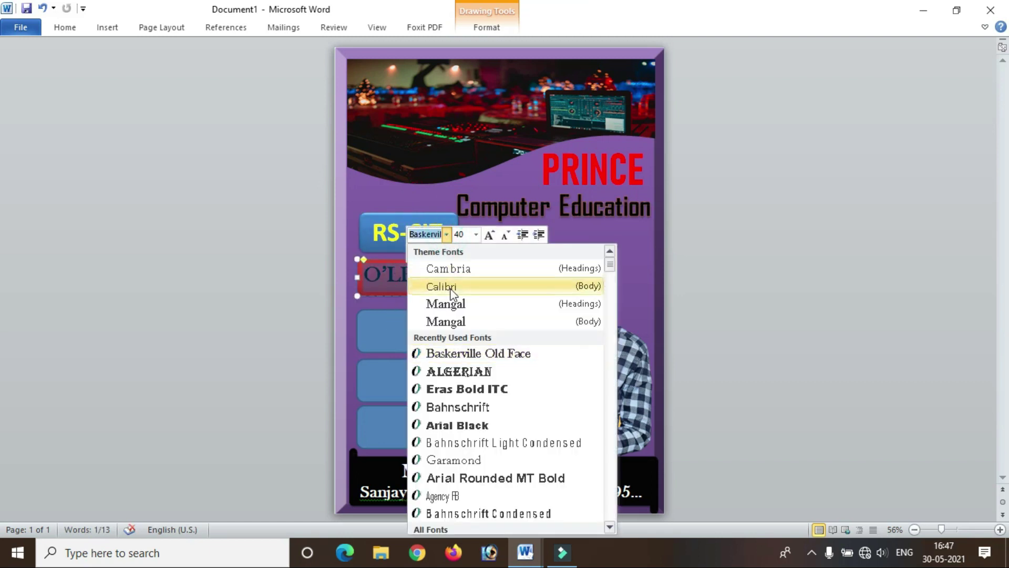
click(468, 392)
click(446, 234)
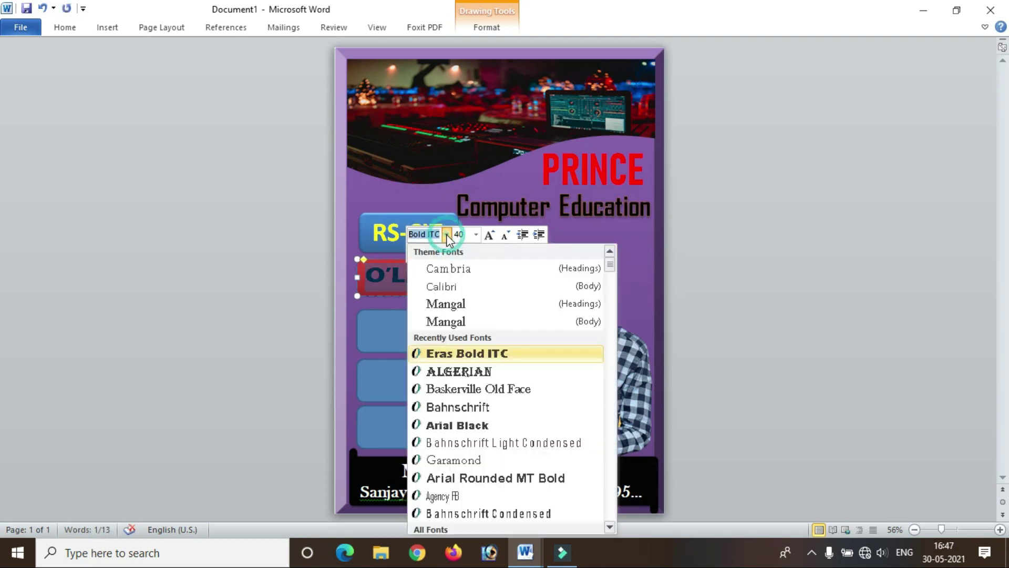
click(446, 286)
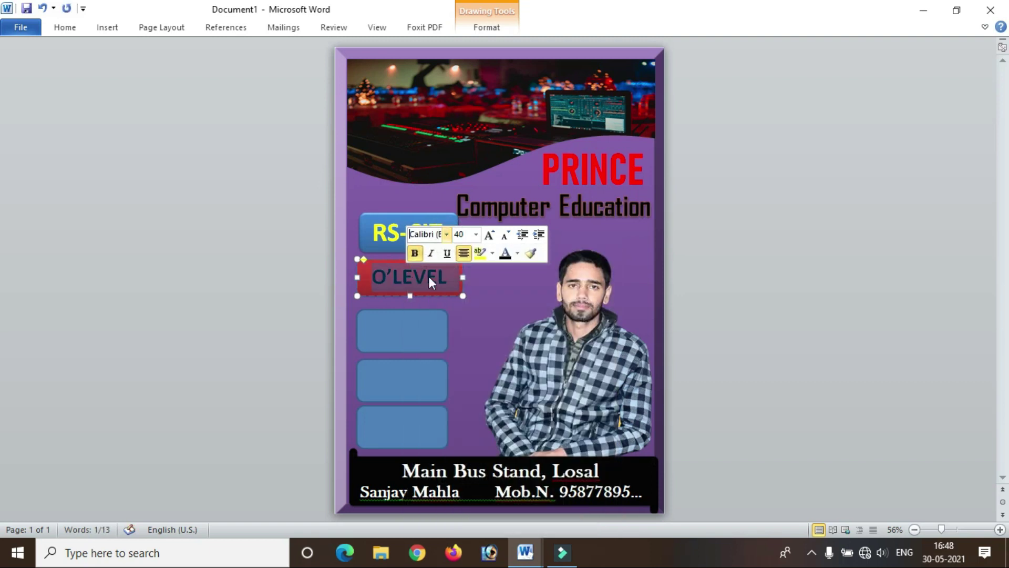
click(459, 235)
text(45)
key(Return)
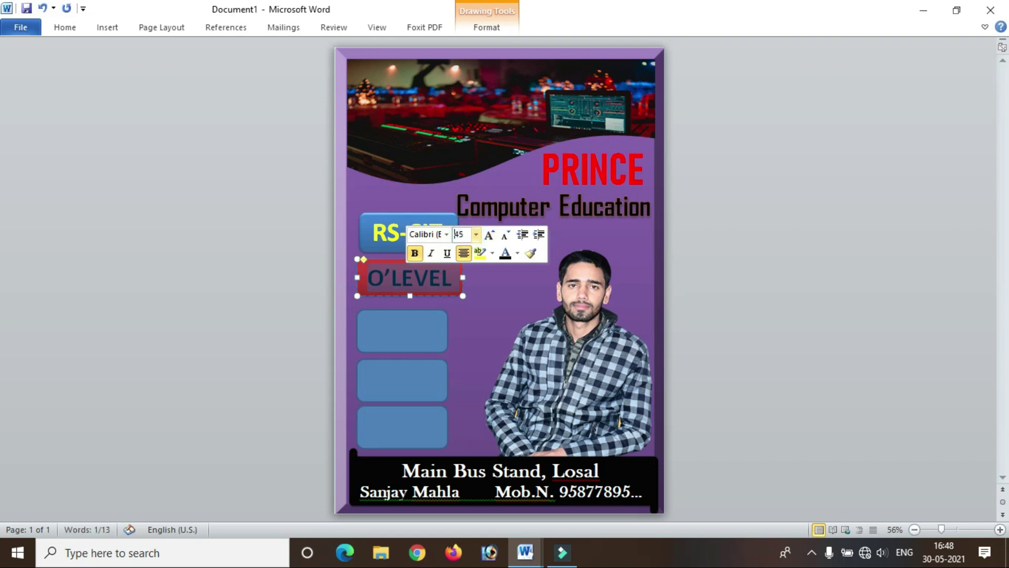
click(428, 284)
click(403, 339)
drag(402, 350, 463, 326)
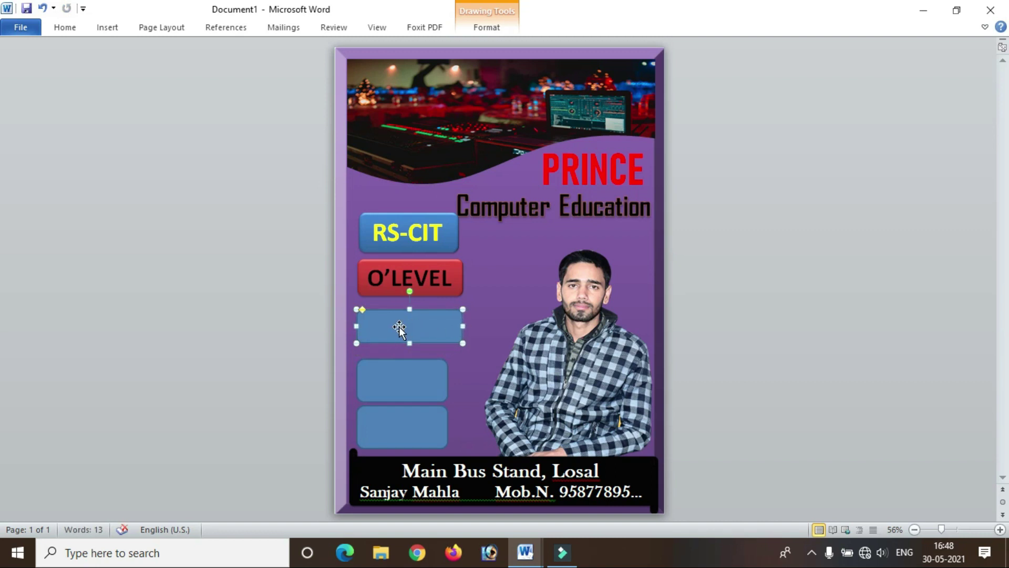
Narrow the third button and add an enlarged TALLY label inside it
drag(357, 326, 363, 326)
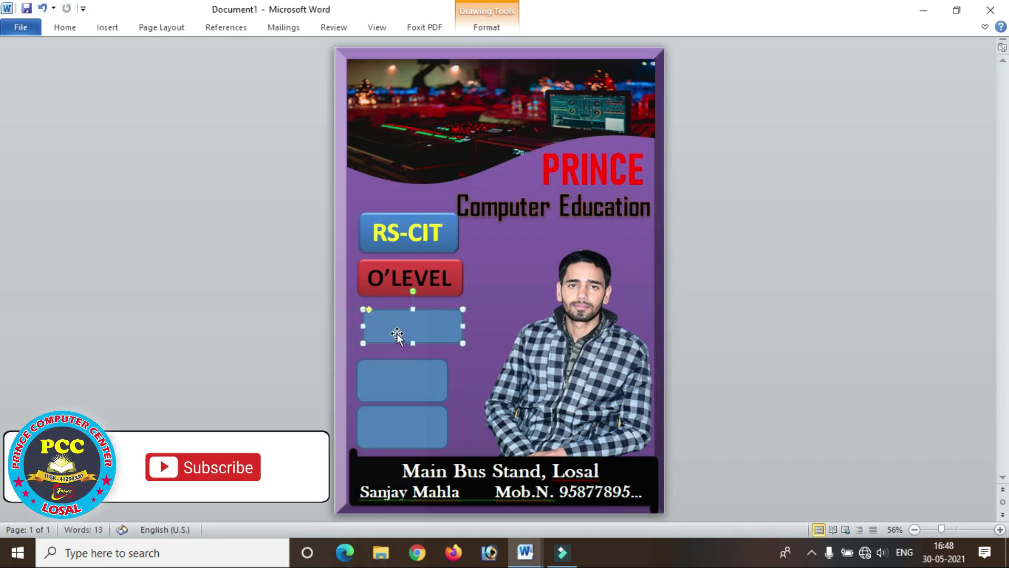
right_click(424, 337)
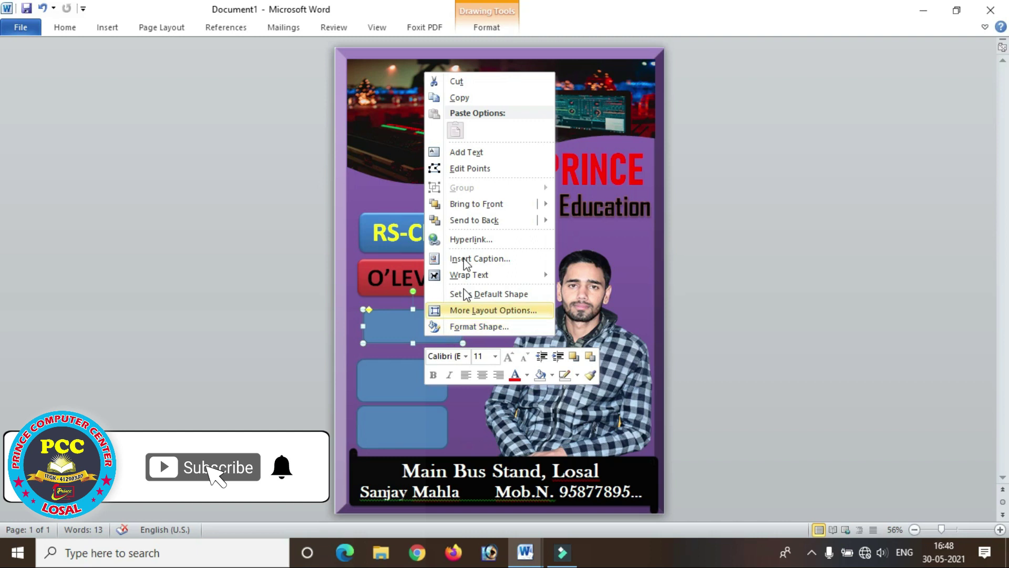
click(470, 152)
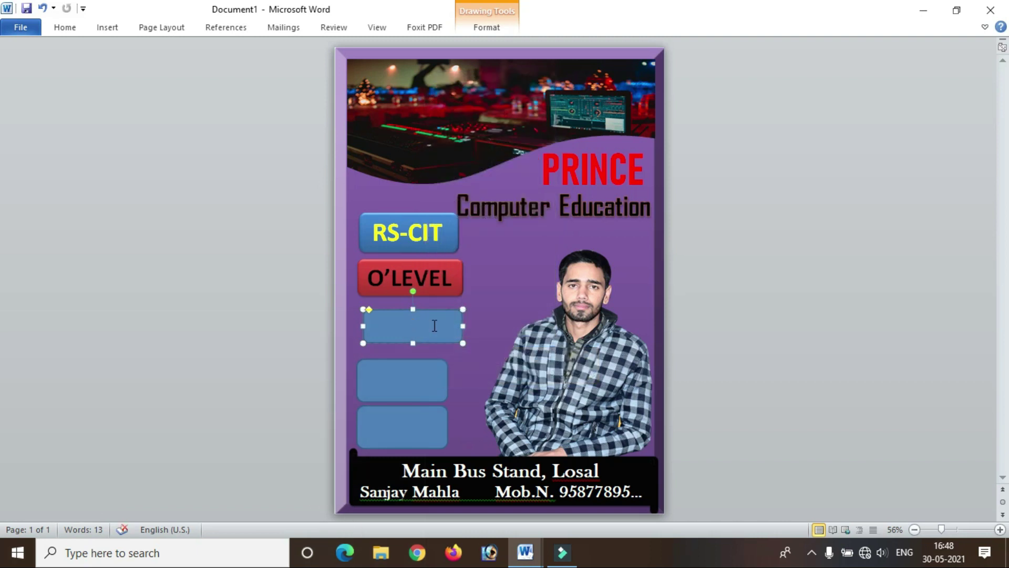
text(TALLY)
key(ctrl+shift+period)
key(ctrl+shift+period)
key(ctrl+shift+period)
key(ctrl+shift+period)
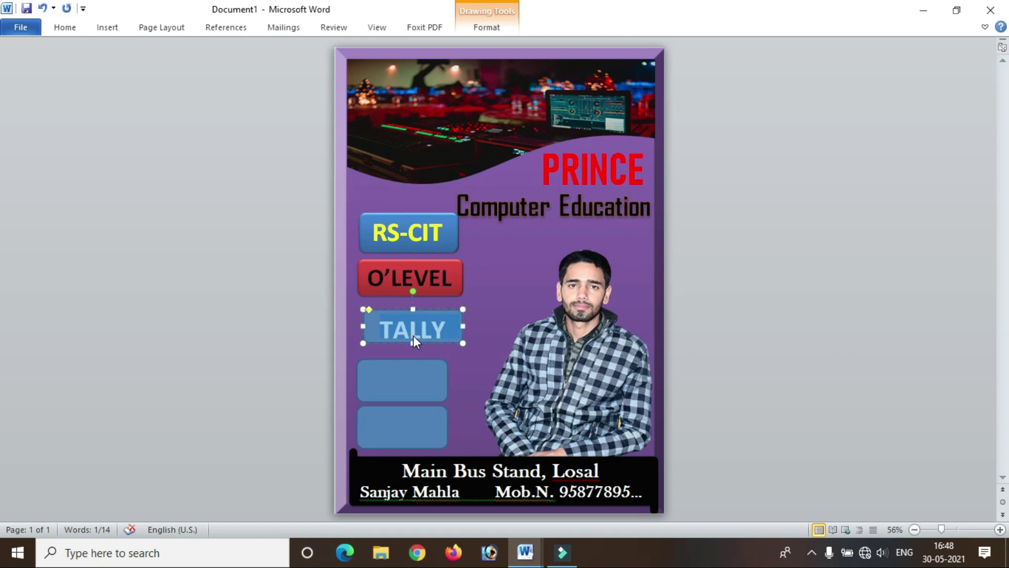
click(434, 330)
Apply a teal shape style to the TALLY button
click(418, 383)
click(433, 330)
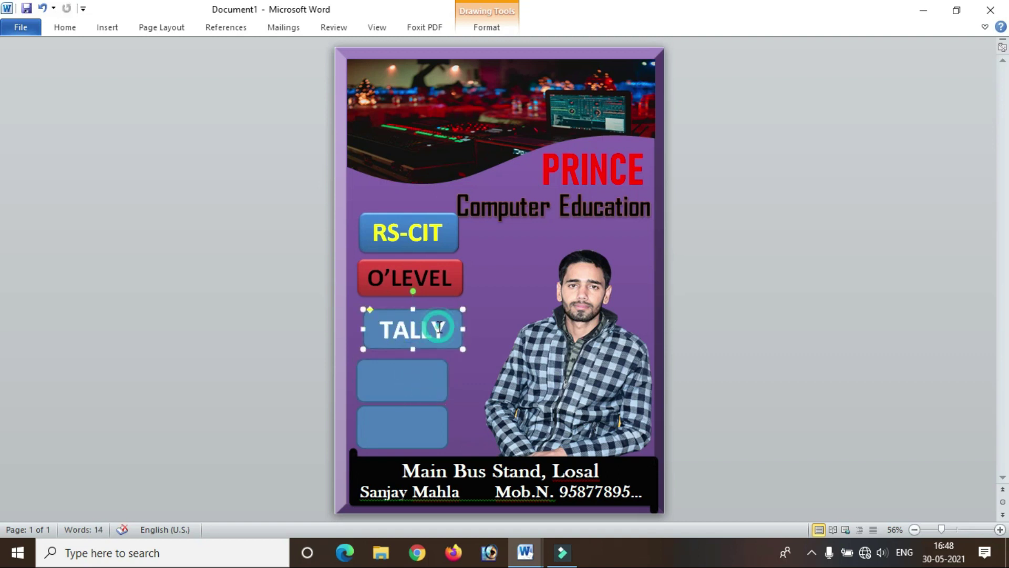
click(481, 32)
click(318, 78)
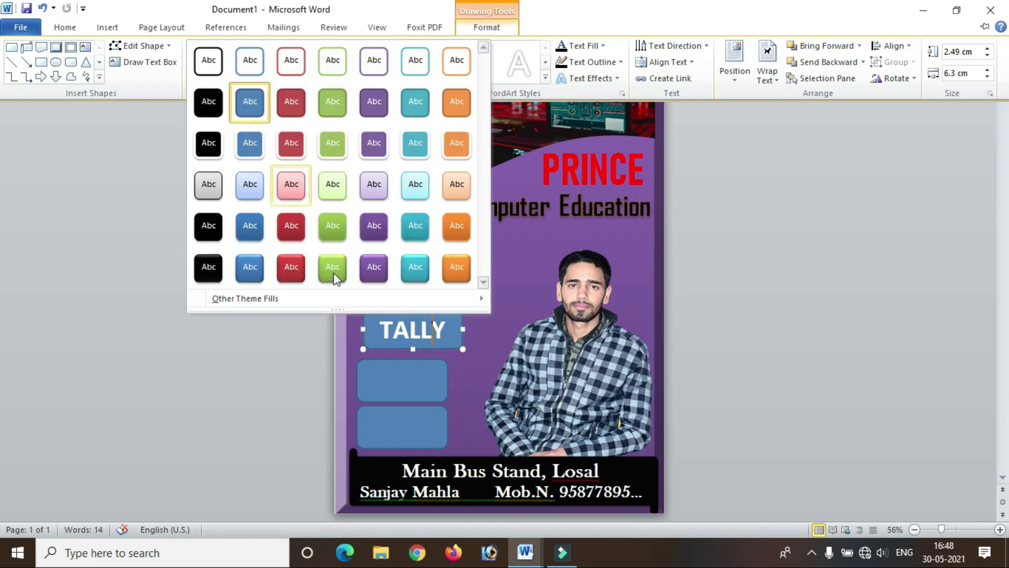
click(412, 269)
Move and resize the fourth blank button to sit right under TALLY
click(425, 381)
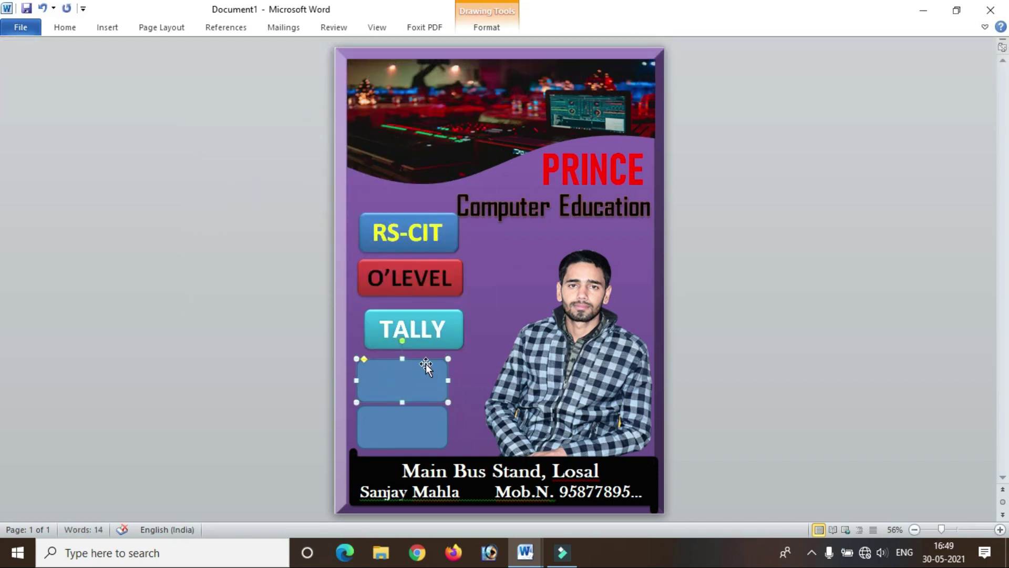
drag(426, 364, 441, 364)
drag(374, 403, 369, 398)
click(494, 347)
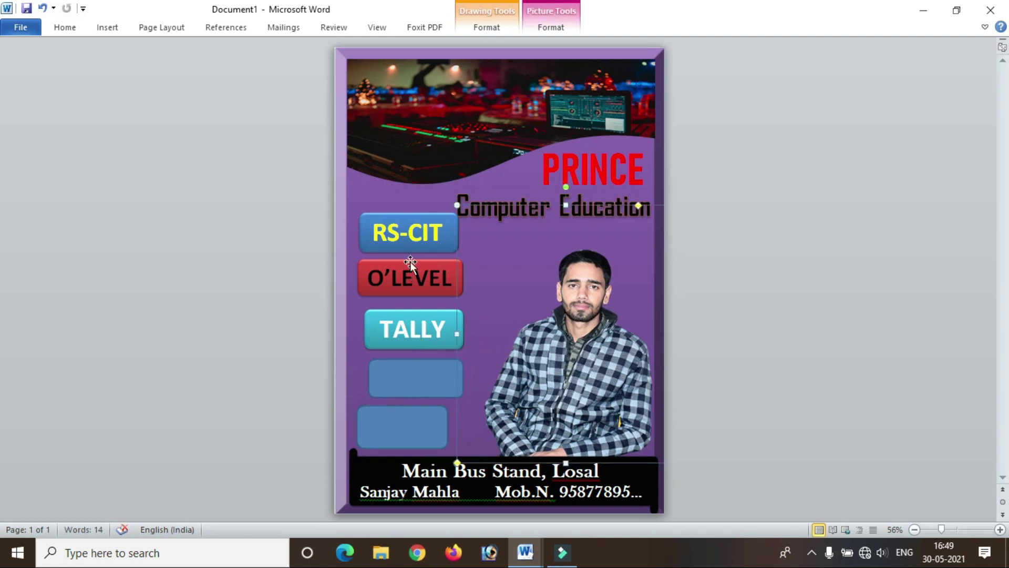
click(420, 381)
right_click(407, 378)
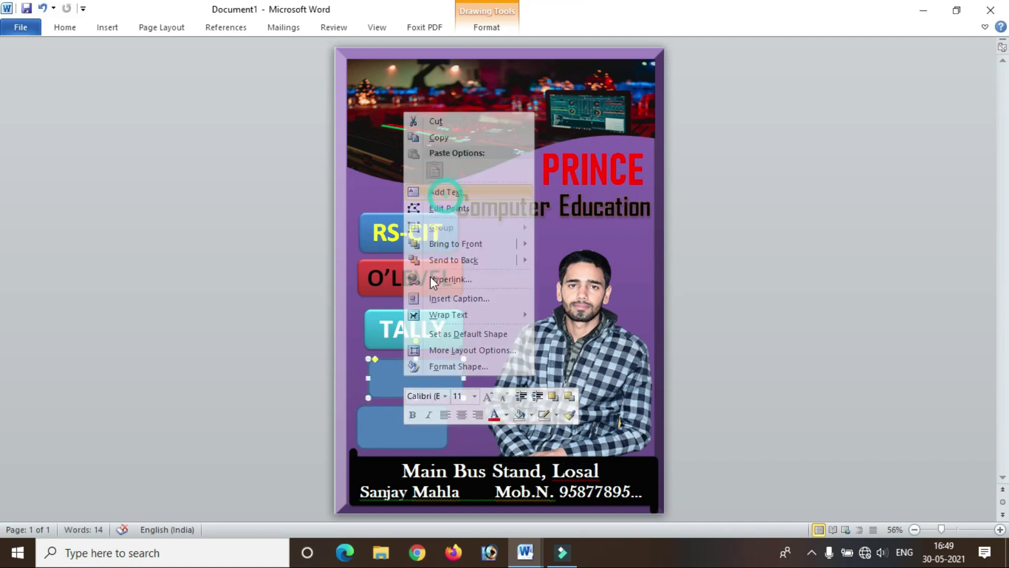
Label the fourth button DTP, size the text to fit, and widen the button
text(DTP)
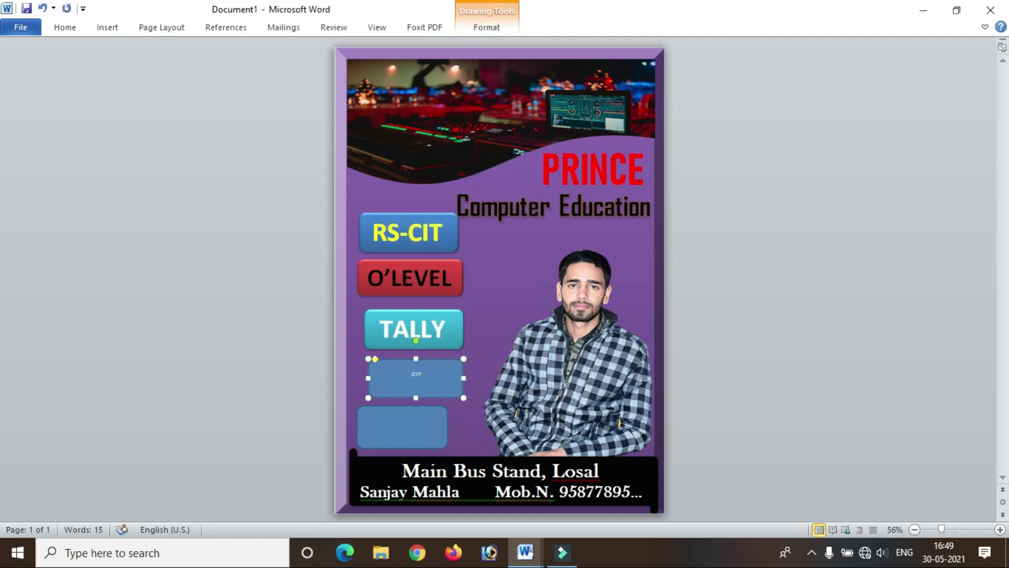
key(ctrl+bracketright)
key(ctrl+bracketright)
key(ctrl+bracketright)
key(ctrl+bracketright)
key(ctrl+bracketright)
key(ctrl+bracketright)
key(ctrl+bracketright)
key(ctrl+bracketright)
key(ctrl+bracketright)
key(ctrl+bracketright)
key(ctrl+bracketleft)
key(ctrl+bracketleft)
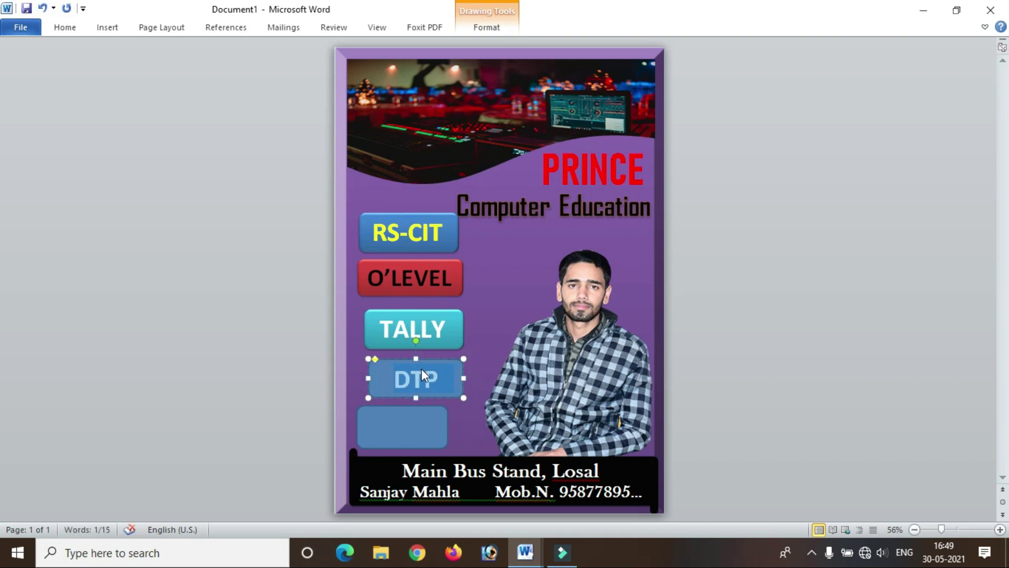
click(376, 401)
drag(368, 398, 415, 396)
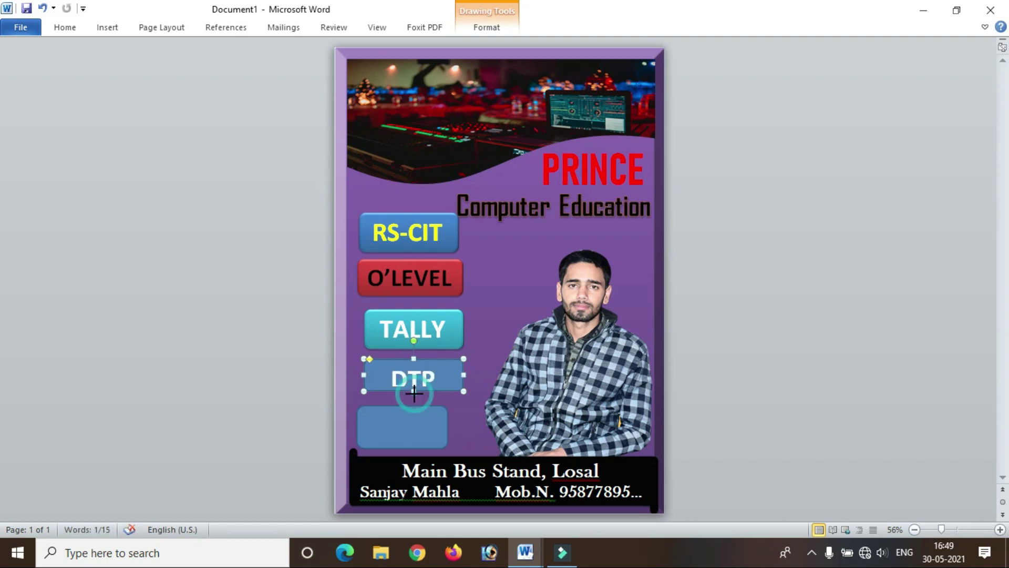
Colour the DTP text yellow, after first trying purple
double_click(415, 382)
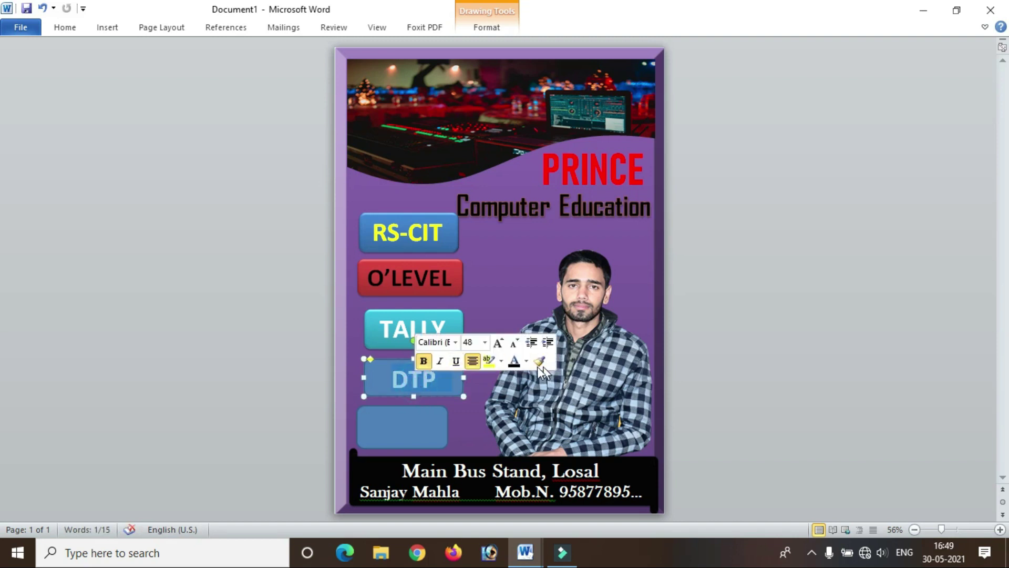
click(526, 360)
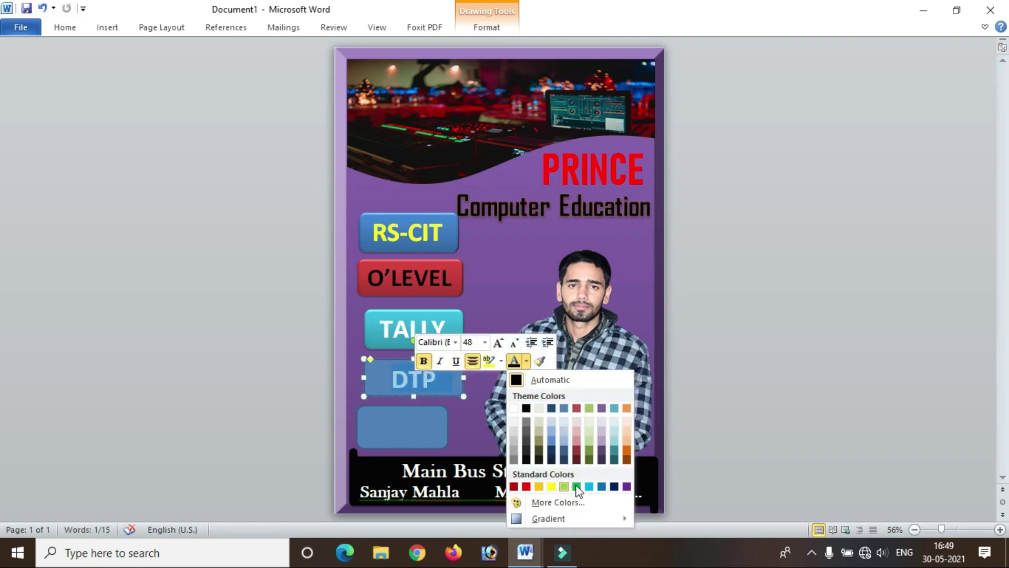
click(626, 486)
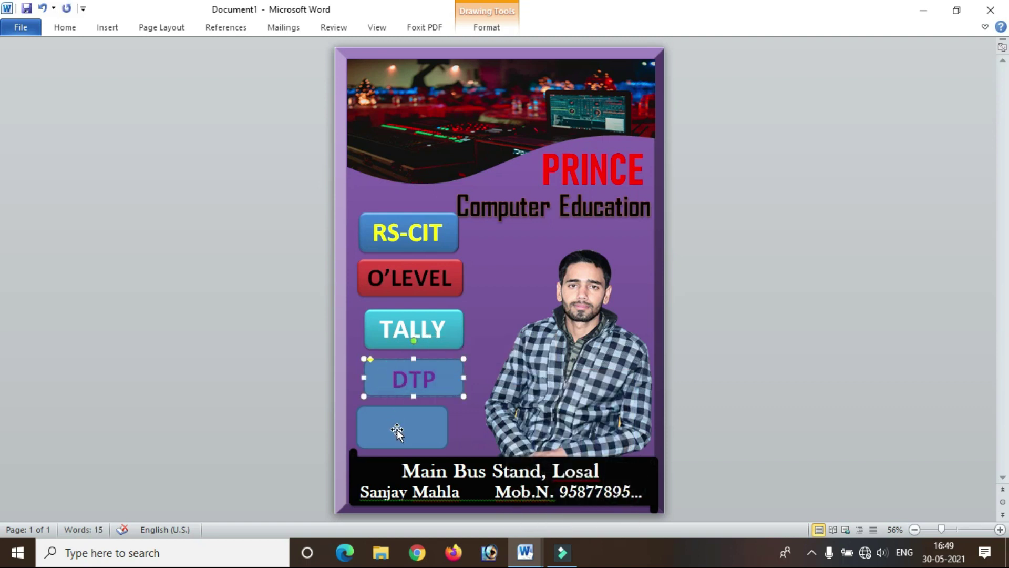
double_click(416, 375)
click(527, 352)
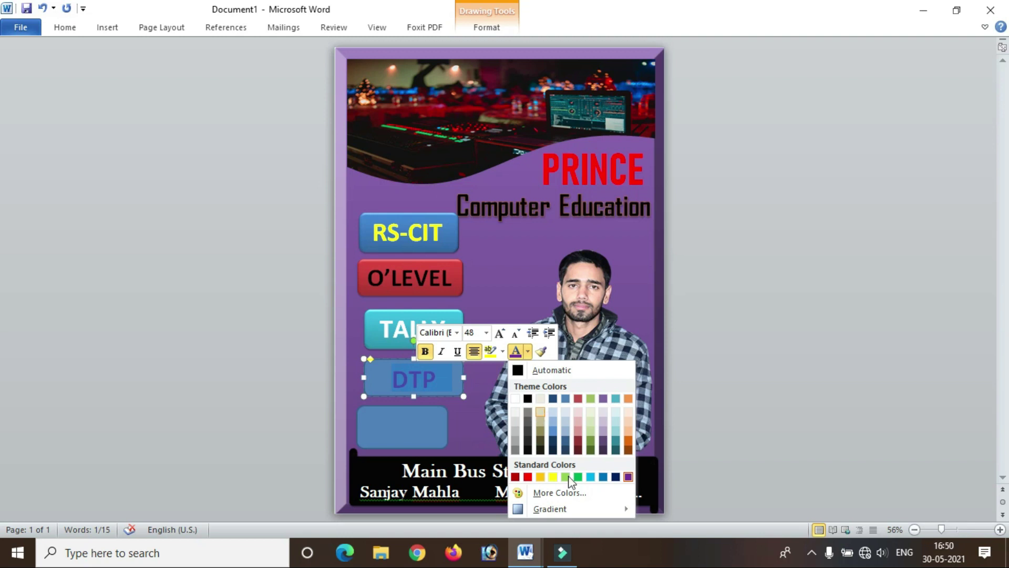
click(552, 477)
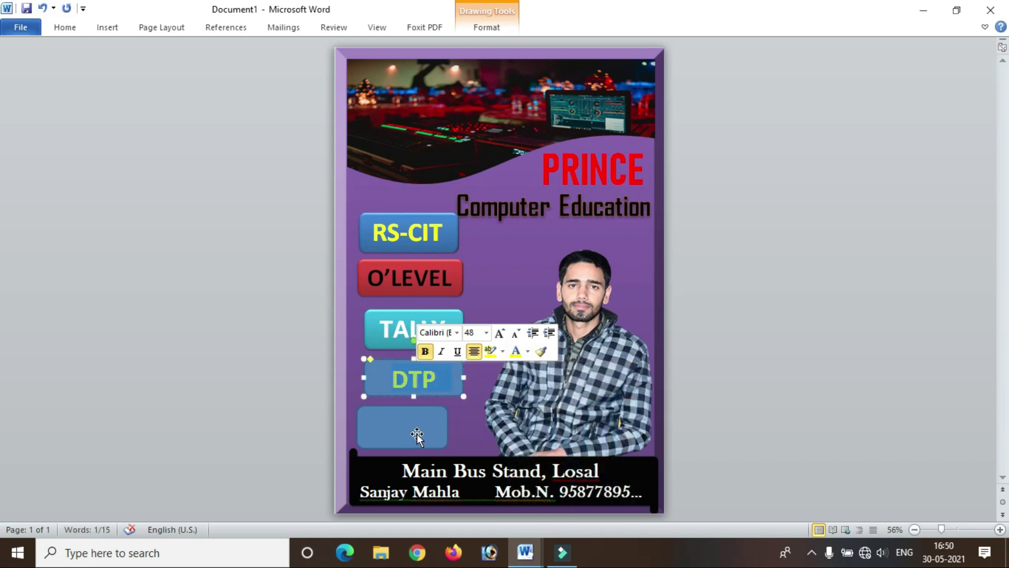
Move and resize the last blank button to line up beneath DTP
click(413, 430)
drag(436, 408, 450, 408)
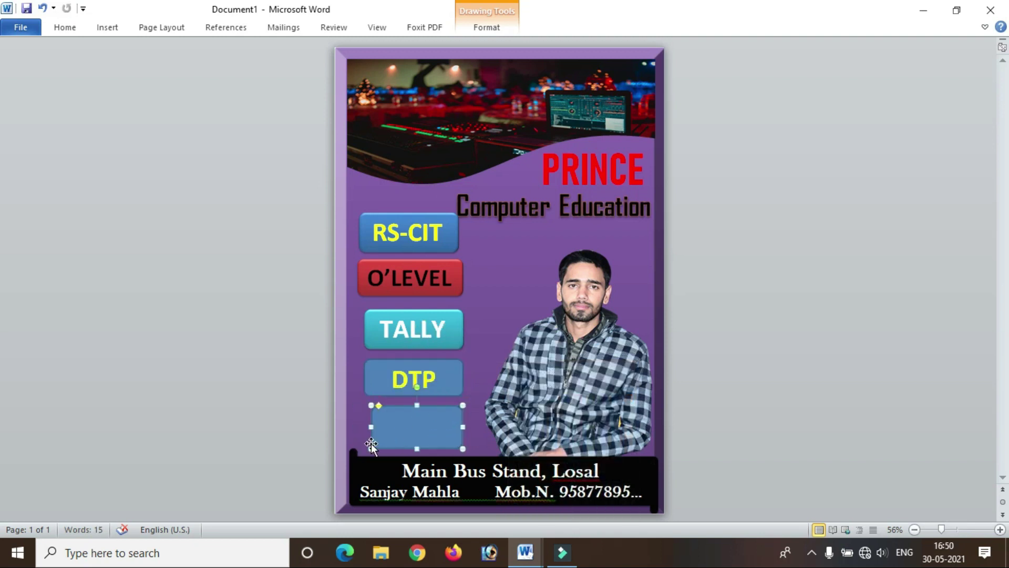
drag(371, 448, 363, 442)
right_click(418, 418)
Add an enlarged dark blue DCA label to the last button
click(408, 404)
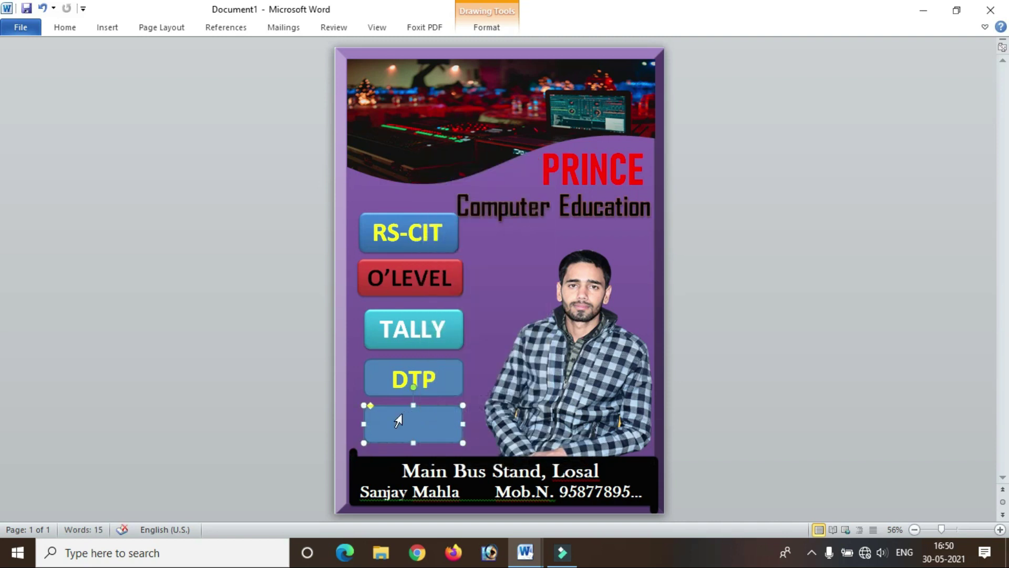
text(DCA)
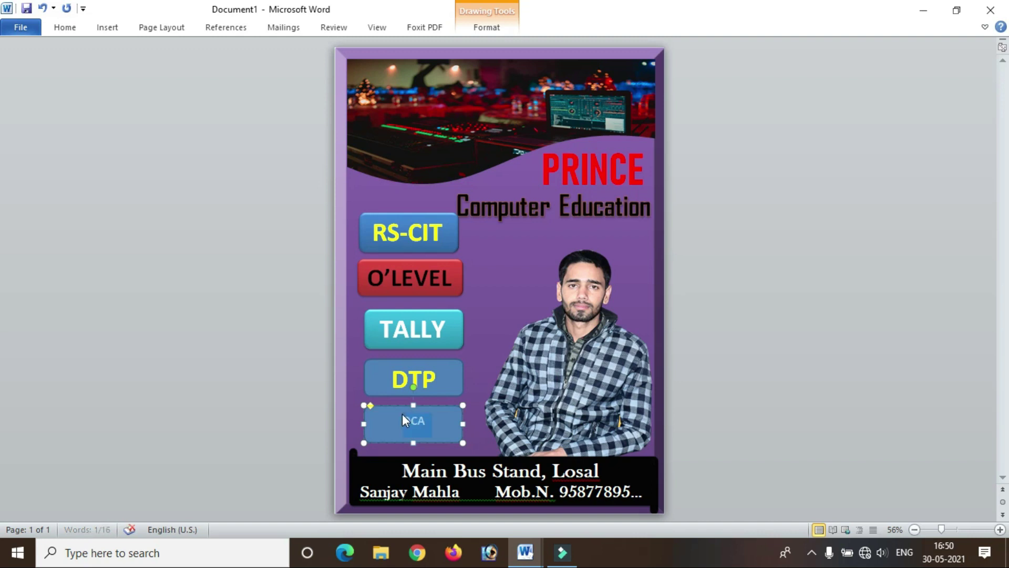
key(ctrl+shift+period)
key(ctrl+shift+period)
key(ctrl+shift+period)
key(ctrl+shift+period)
key(ctrl+shift+period)
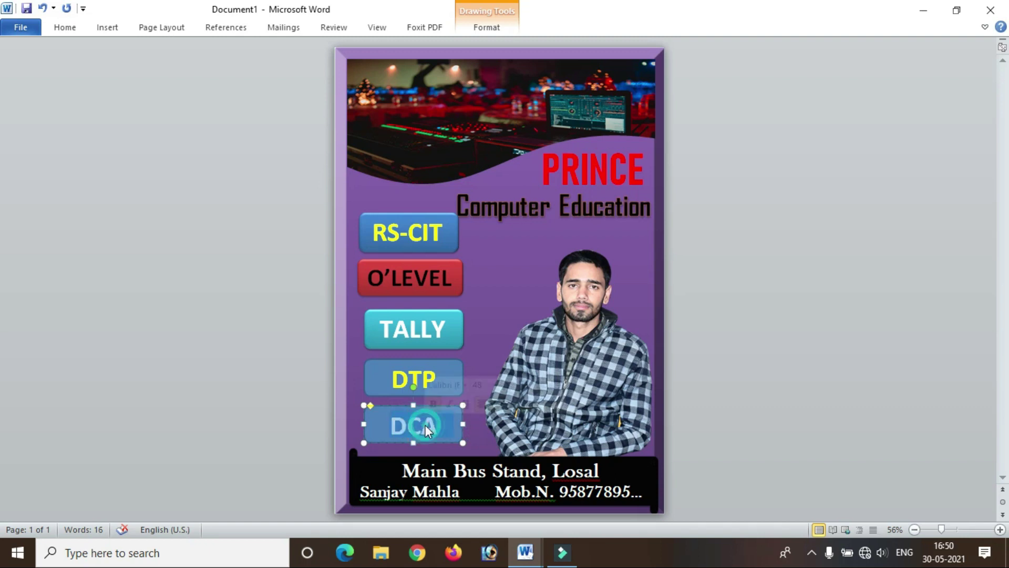
click(535, 407)
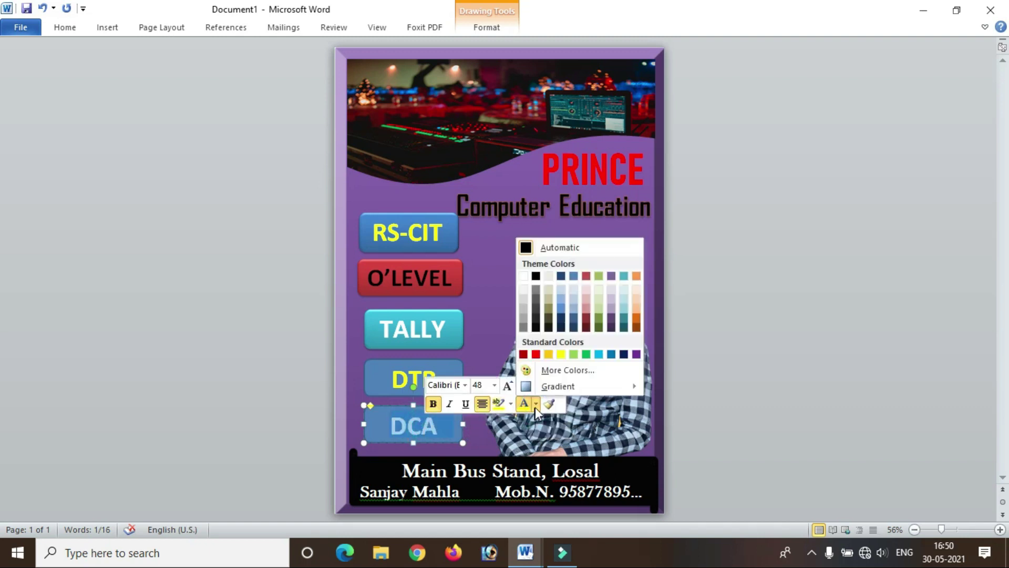
click(626, 353)
Apply a green shape style to the DTP button
drag(452, 379, 381, 389)
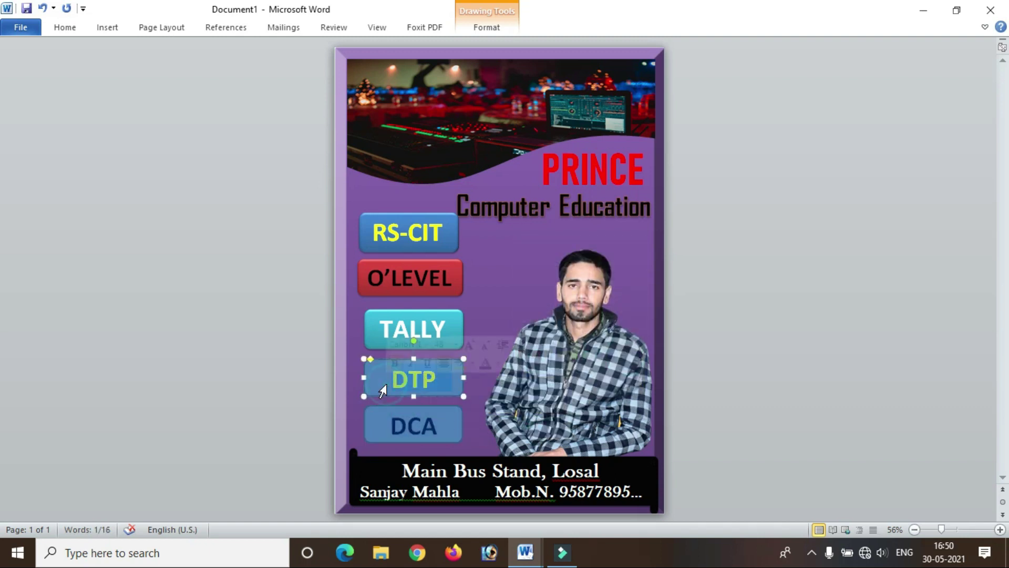
click(486, 28)
click(318, 78)
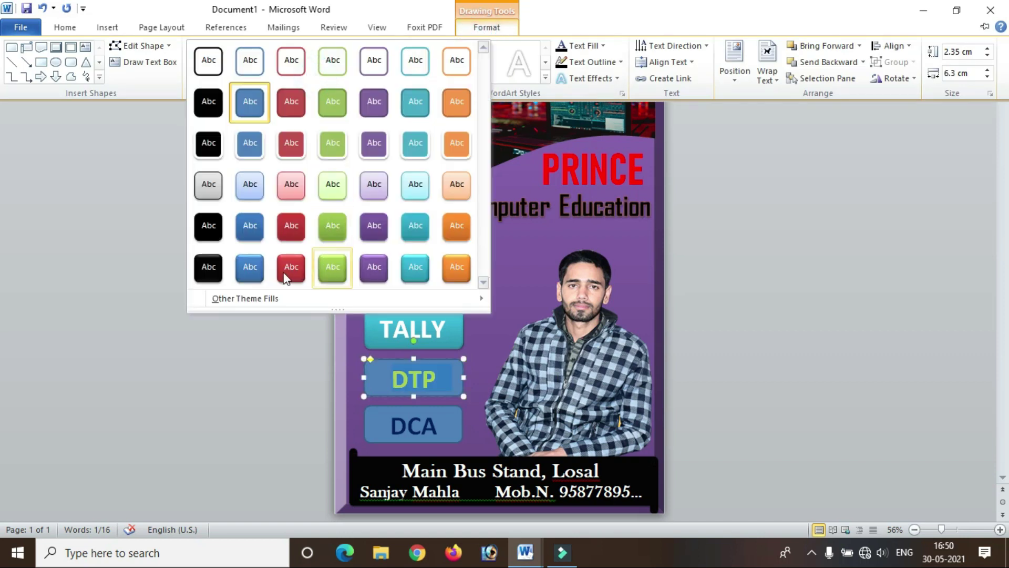
click(499, 314)
click(486, 27)
click(289, 62)
Apply an orange shape style to the DCA button
drag(452, 426, 383, 429)
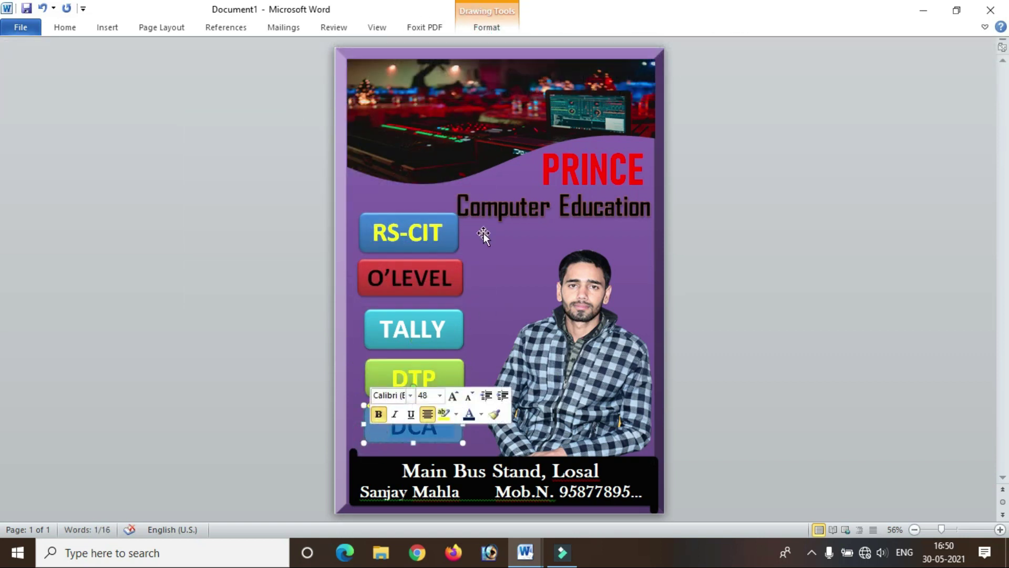
click(486, 27)
click(318, 77)
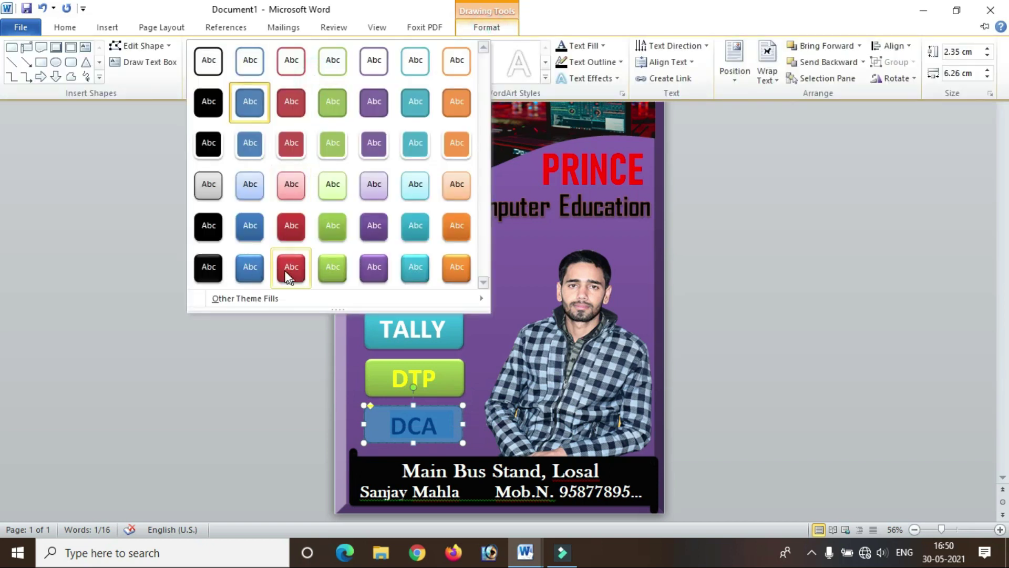
click(457, 268)
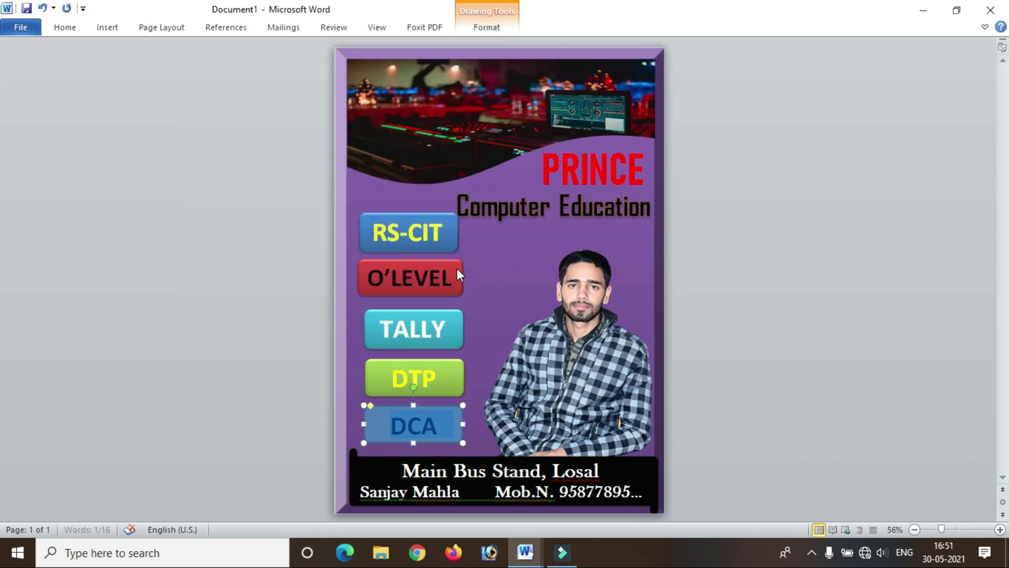
click(498, 322)
double_click(402, 422)
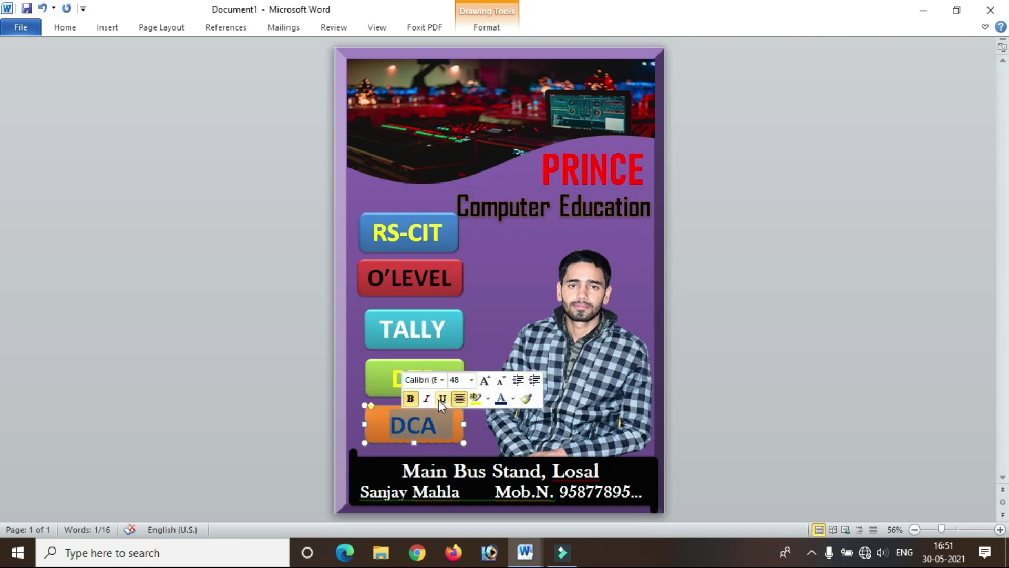
click(478, 407)
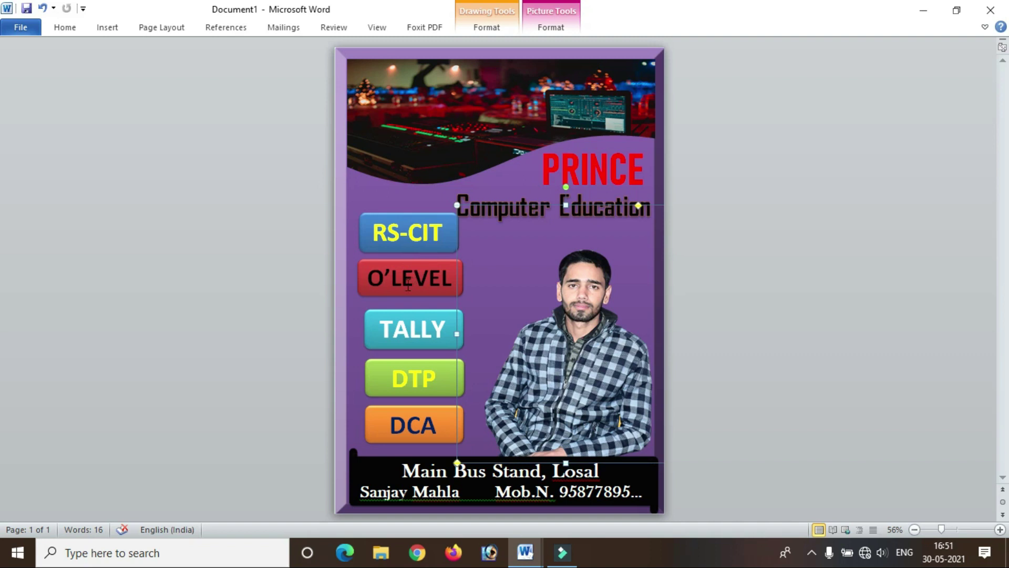
Nudge the TALLY and DCA buttons one step left to align with the others
click(360, 205)
click(367, 274)
click(361, 240)
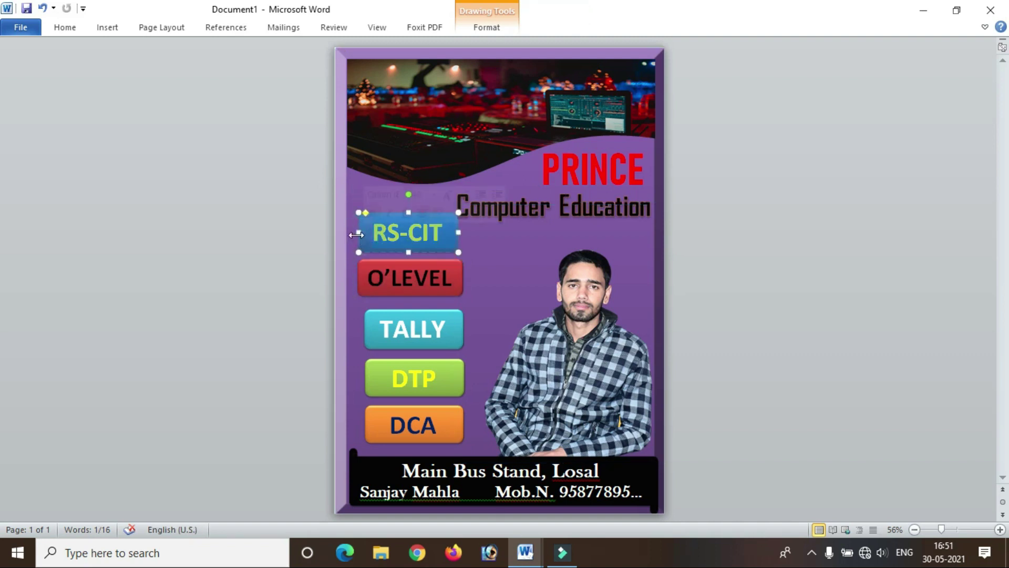
click(367, 324)
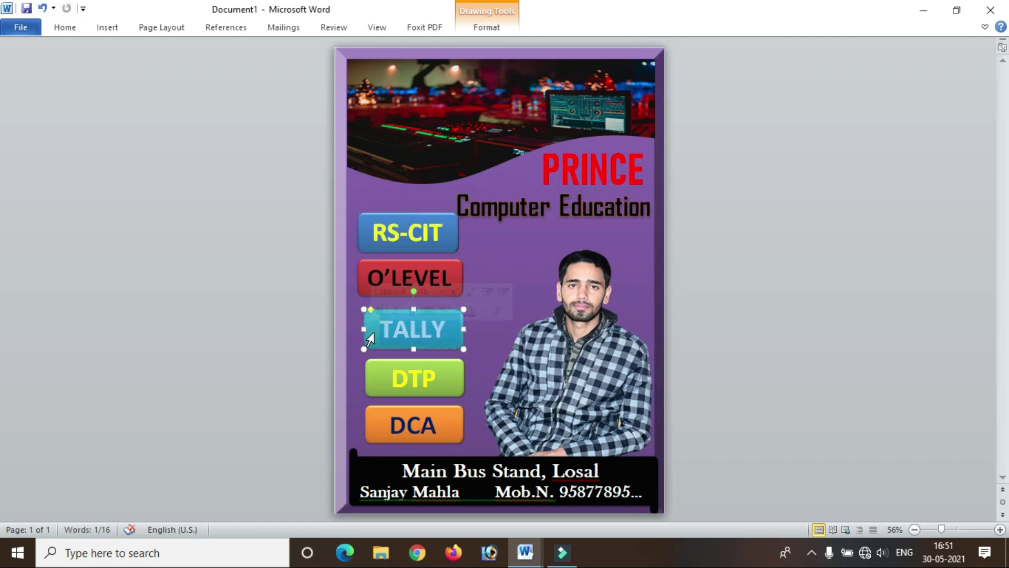
click(383, 330)
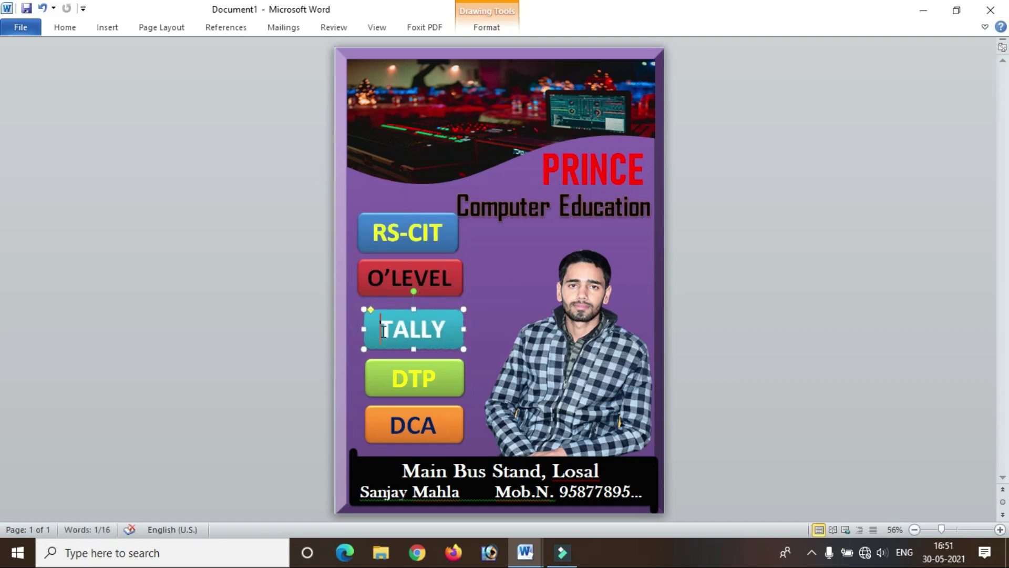
click(374, 350)
key(Left)
key(Left)
key(Left)
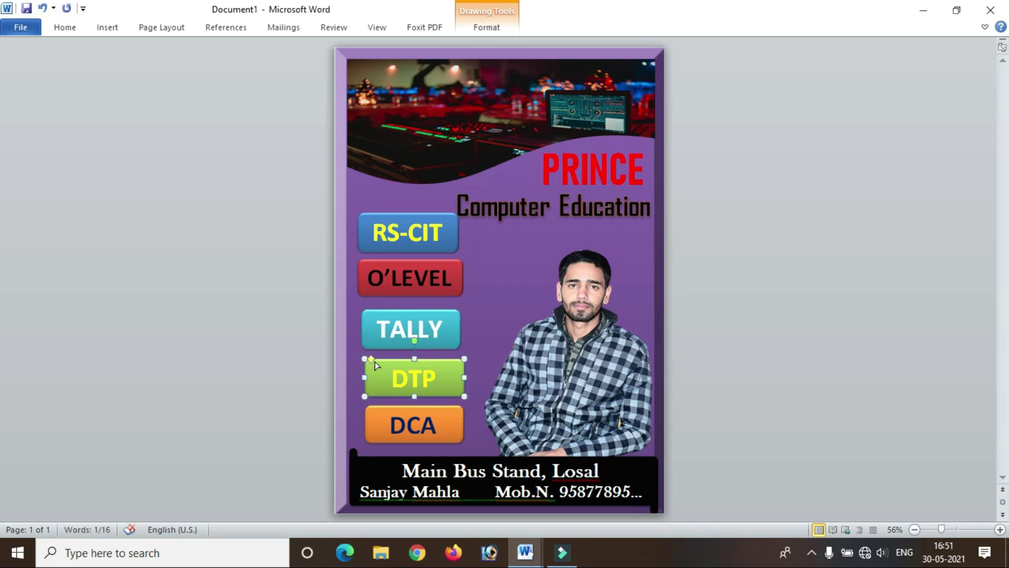
click(377, 406)
key(Left)
key(Left)
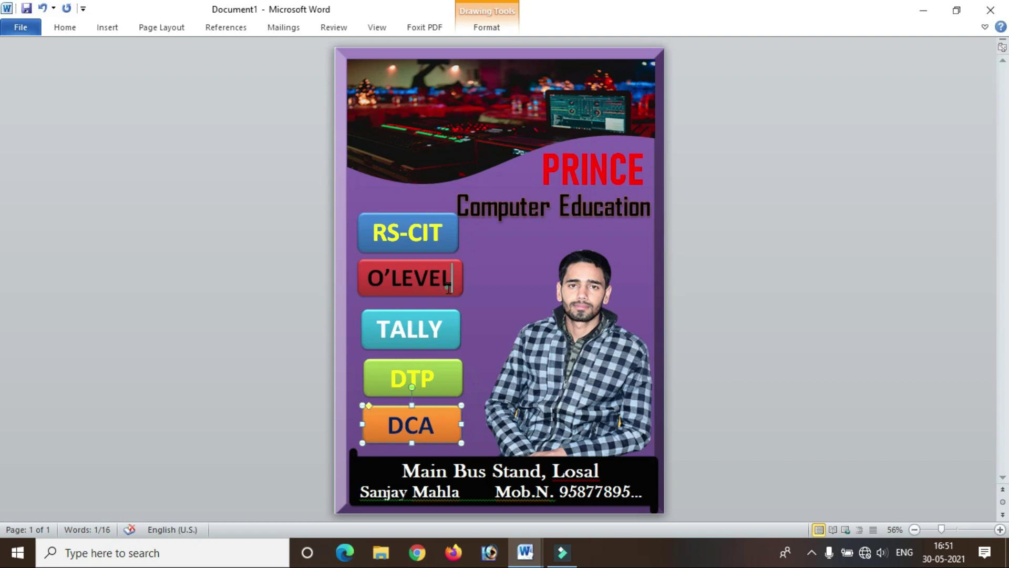
Make the Computer Education subtitle line italic
click(448, 289)
click(660, 294)
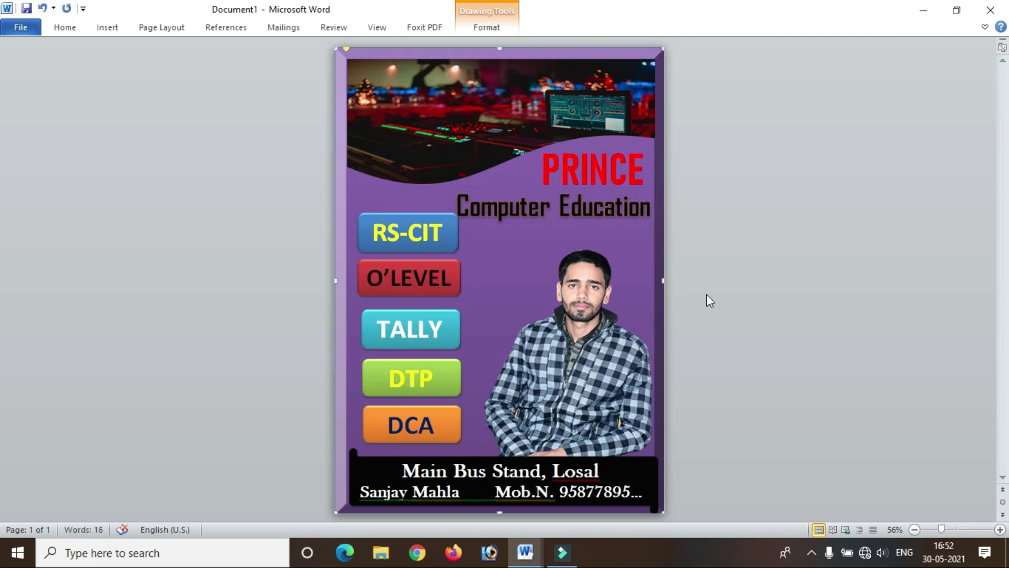
click(510, 208)
double_click(494, 202)
triple_click(494, 201)
click(521, 178)
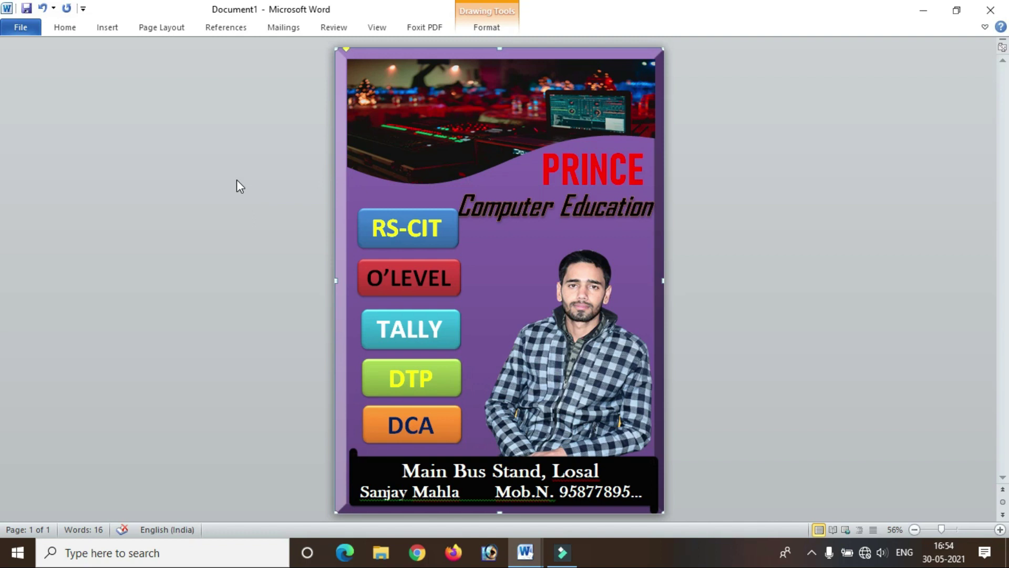
click(28, 28)
Save the poster as a PDF file named PRINCE on the Desktop
click(49, 52)
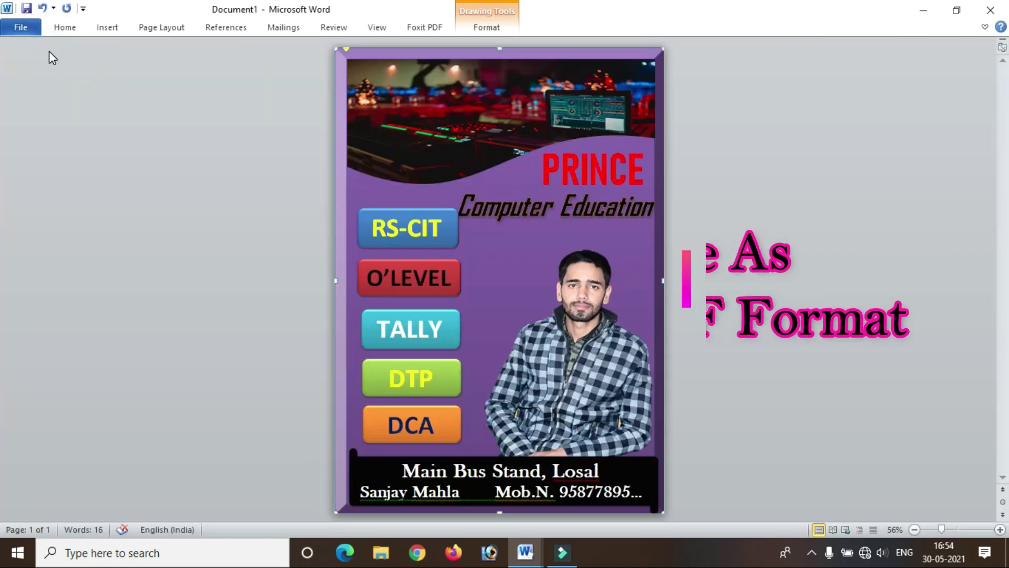
click(152, 270)
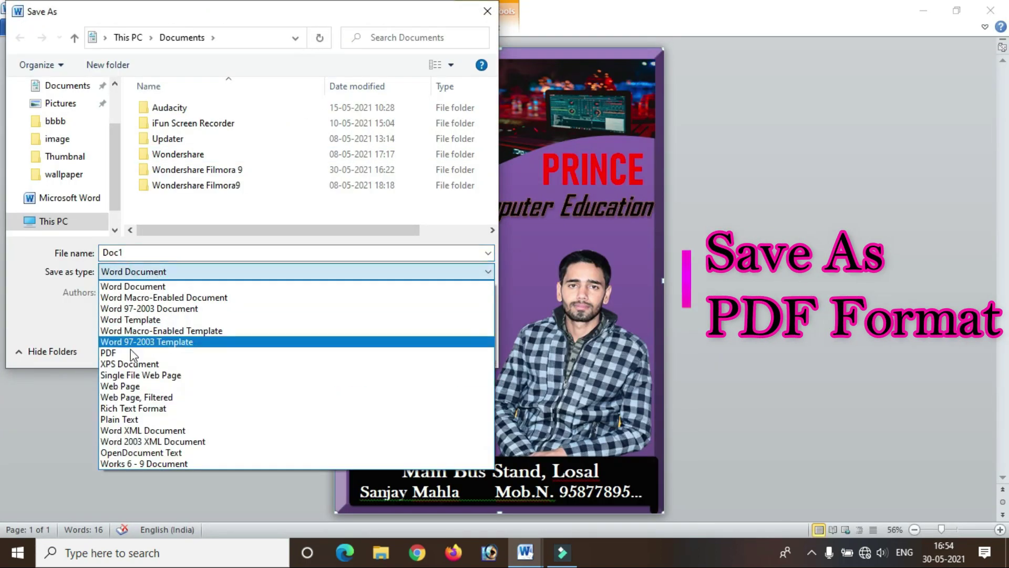
click(129, 353)
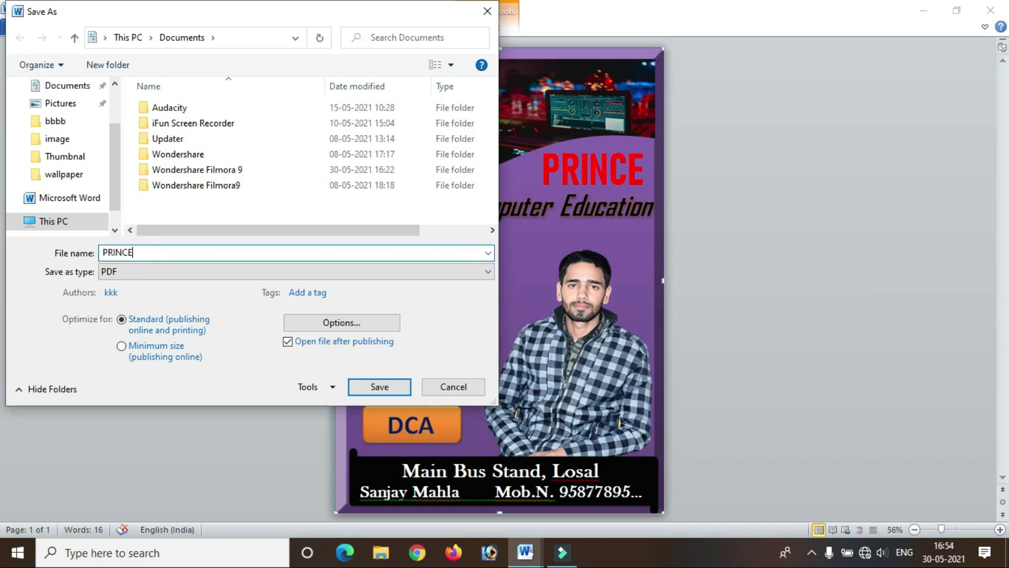
scroll(63, 112, up, 2)
click(62, 115)
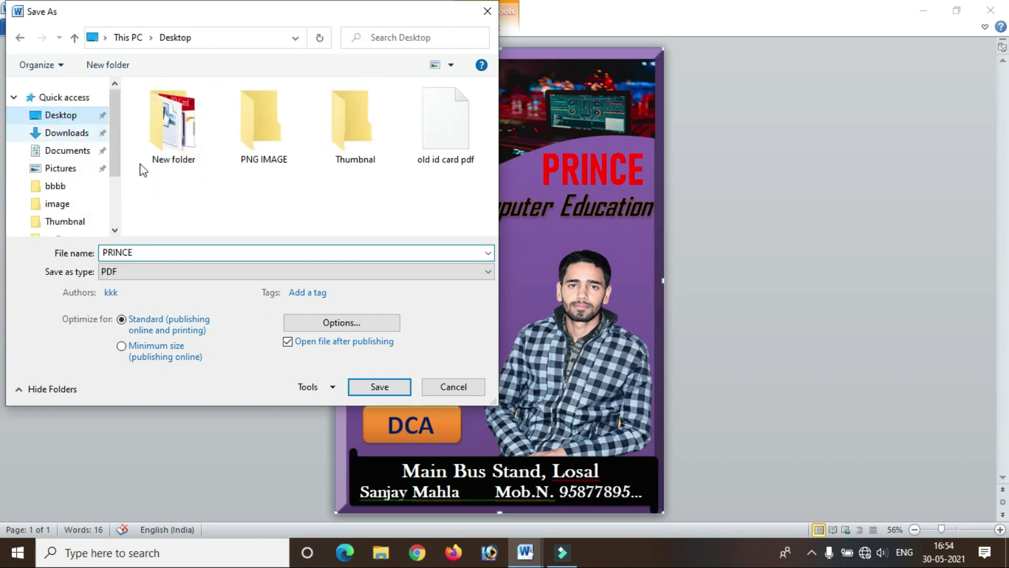
click(385, 387)
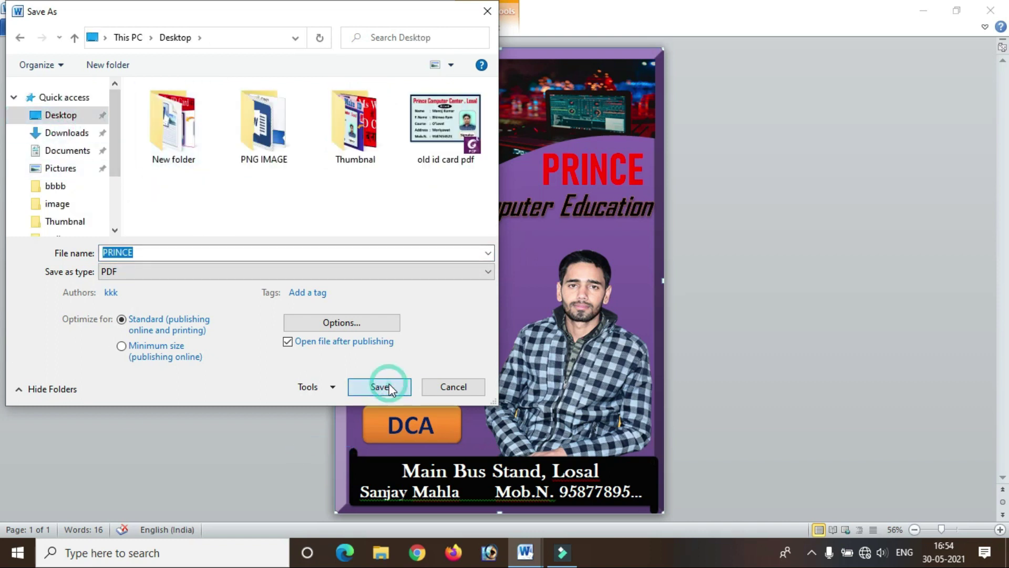
scroll(504, 77, up, 1)
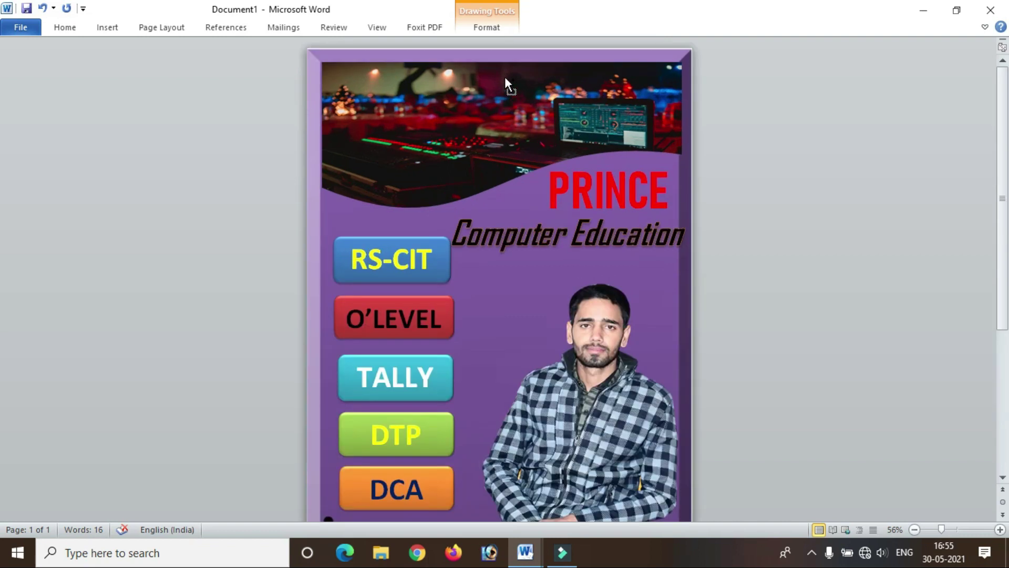
Shift the black address footer slightly up and to the left
scroll(505, 76, up, 2)
scroll(505, 77, up, 2)
scroll(510, 99, up, 5)
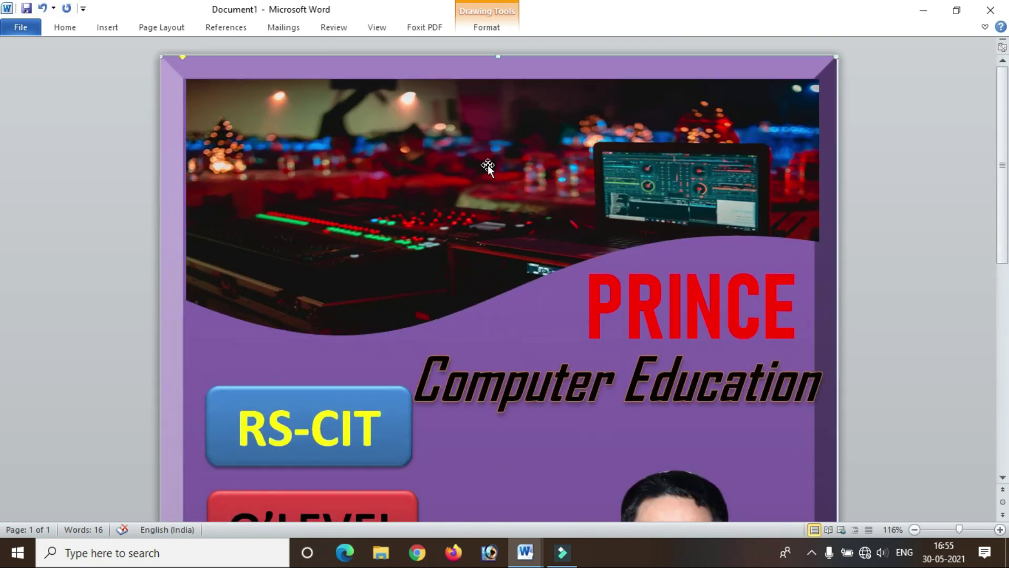
scroll(488, 165, down, 3)
scroll(487, 165, down, 2)
scroll(488, 165, down, 3)
scroll(488, 165, down, 3)
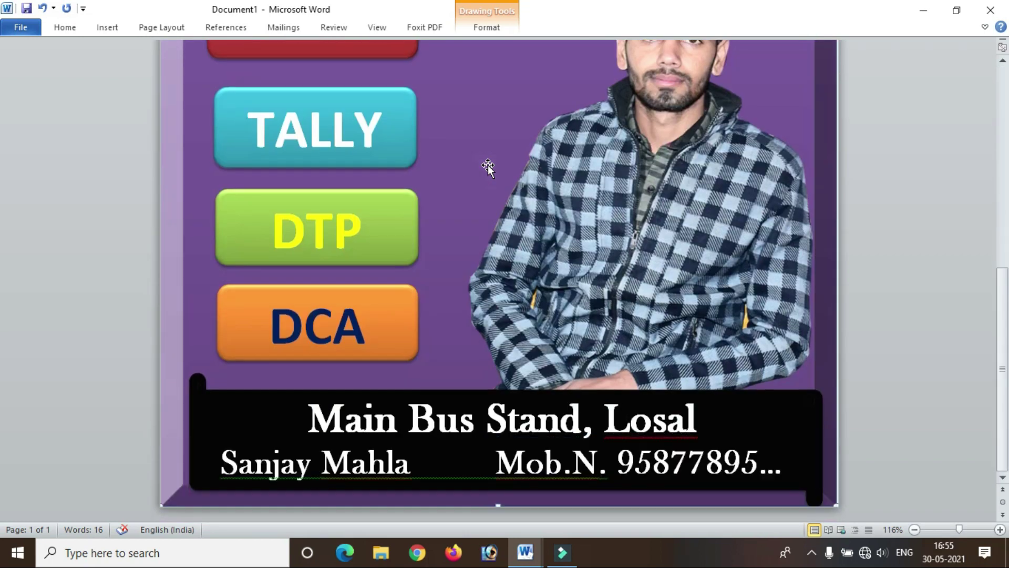
click(198, 418)
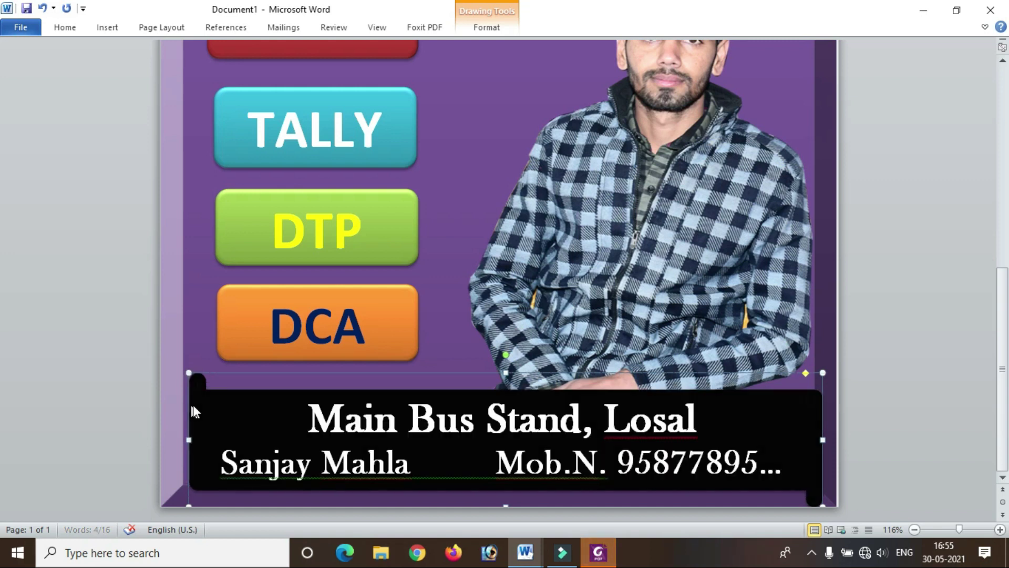
drag(194, 408, 192, 400)
key(Left)
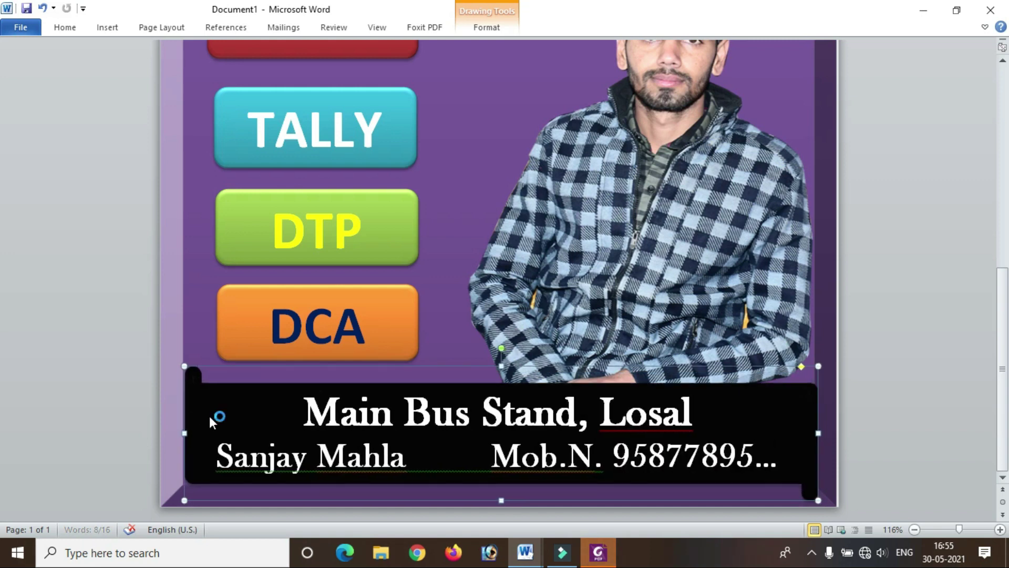
click(608, 269)
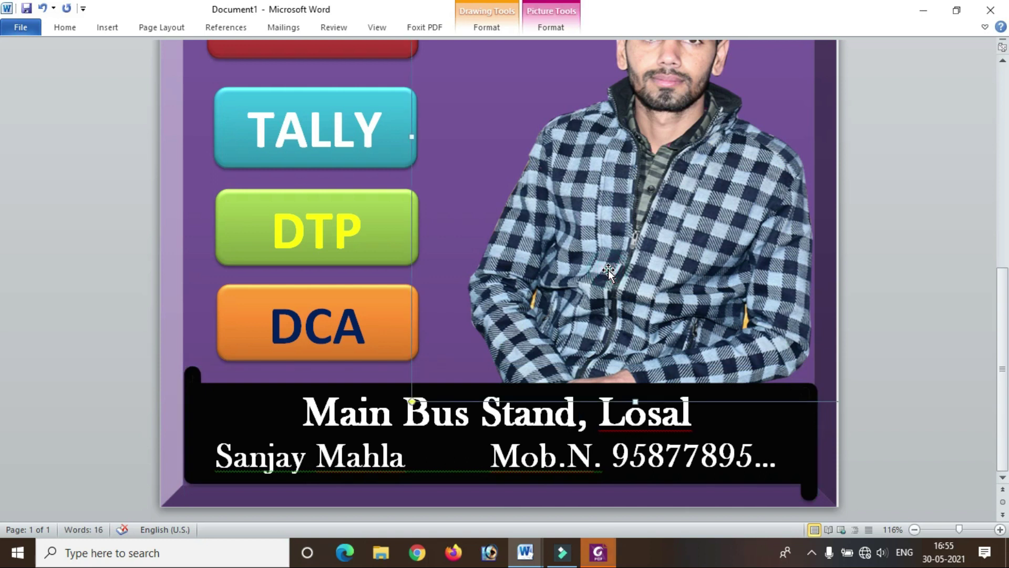
Scroll through the finished poster to review the final layout
scroll(642, 286, up, 10)
scroll(530, 279, down, 3)
click(511, 229)
scroll(512, 229, up, 3)
scroll(513, 229, down, 2)
scroll(494, 265, down, 1)
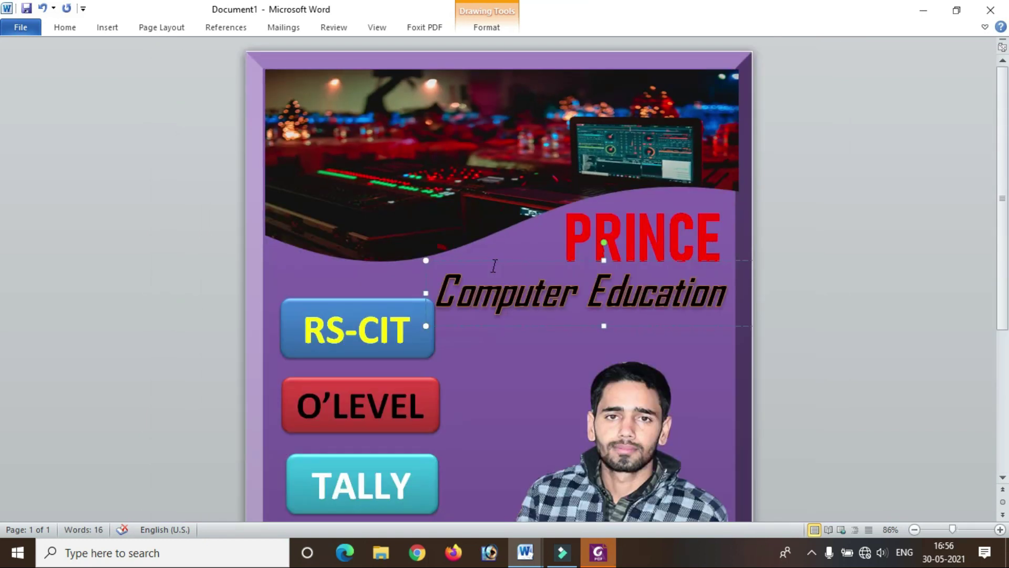
scroll(495, 263, down, 1)
scroll(494, 263, down, 1)
scroll(494, 262, down, 2)
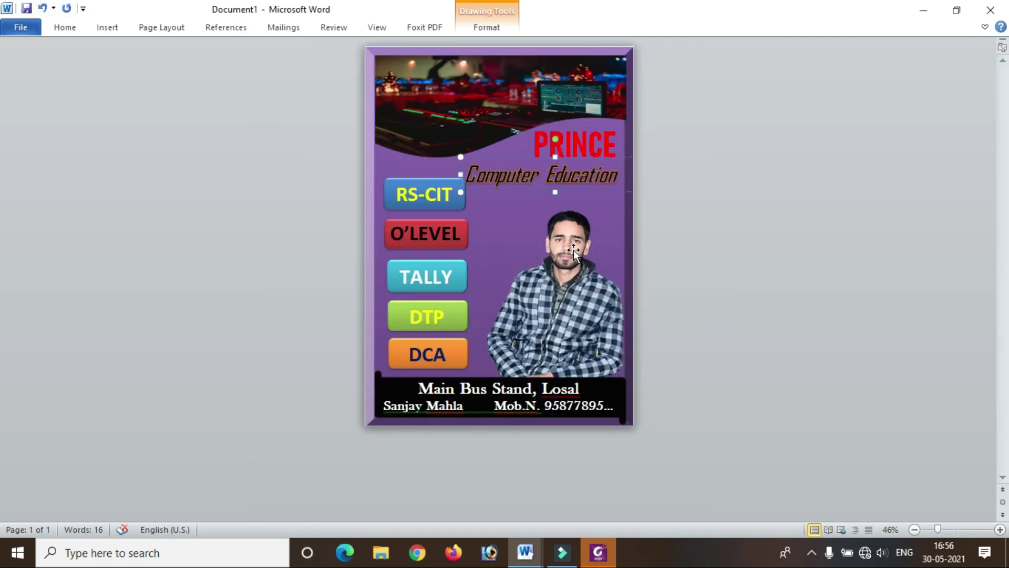
scroll(524, 266, up, 1)
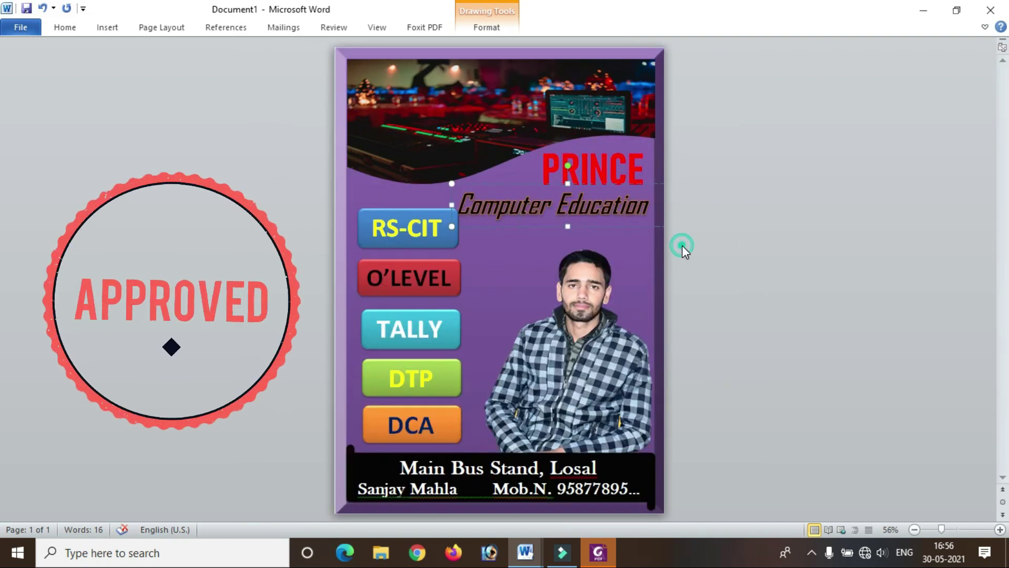
click(682, 245)
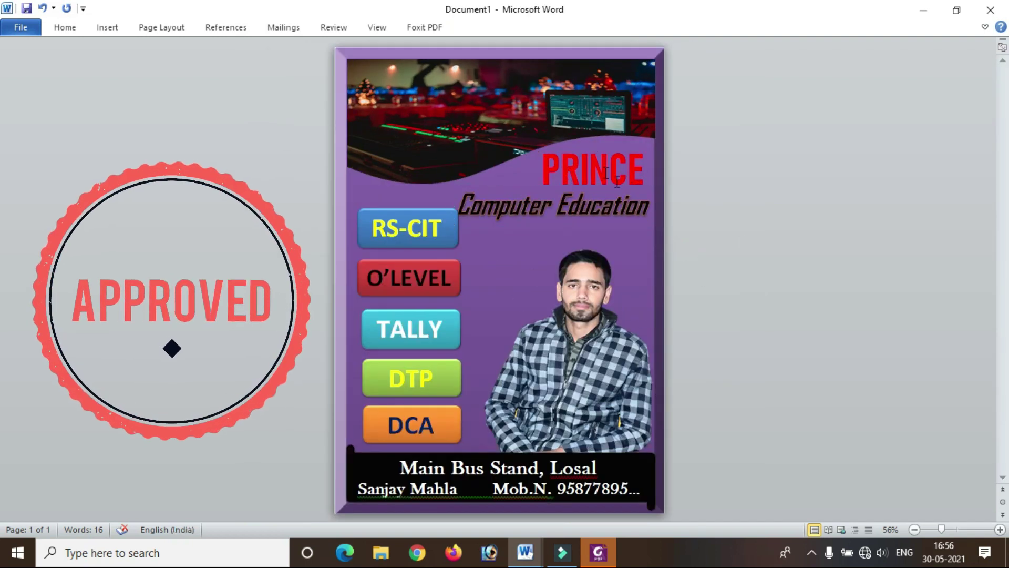